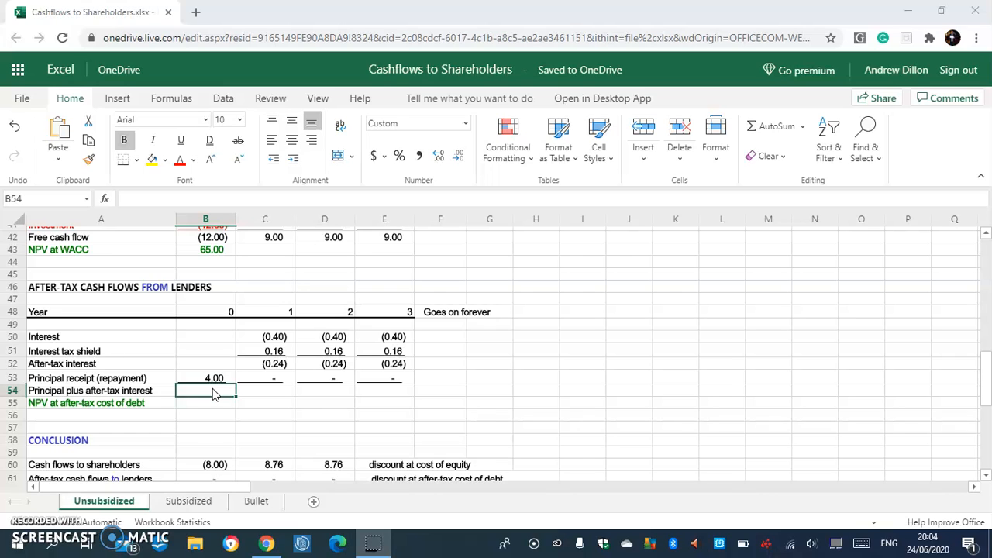
# Enter the formula =B52+B53 in B54 for the year 0 principal plus after-tax interest
pyautogui.write('=')
pyautogui.click(210, 393)
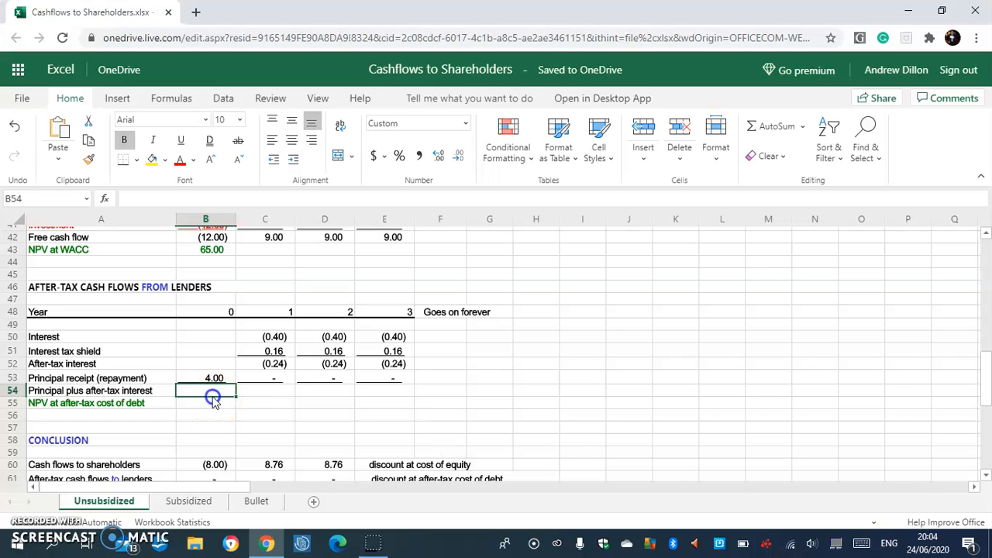
pyautogui.click(215, 394)
pyautogui.write('=')
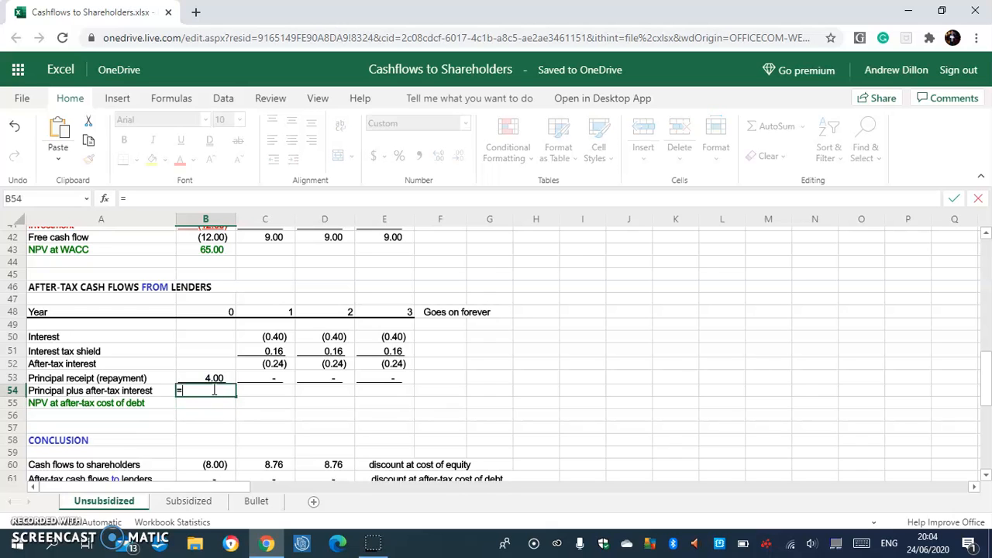
pyautogui.write('B52')
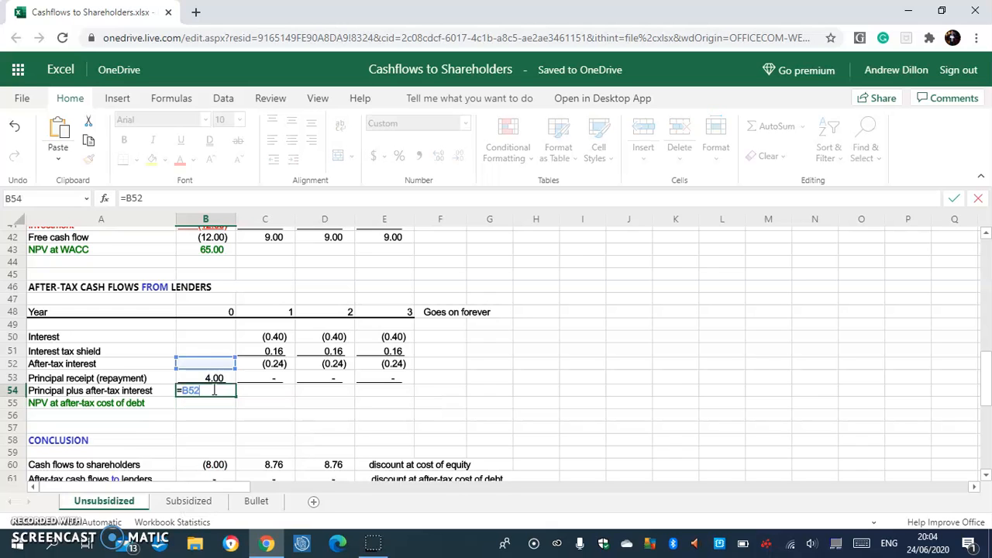
pyautogui.write('+B53')
pyautogui.press('Return')
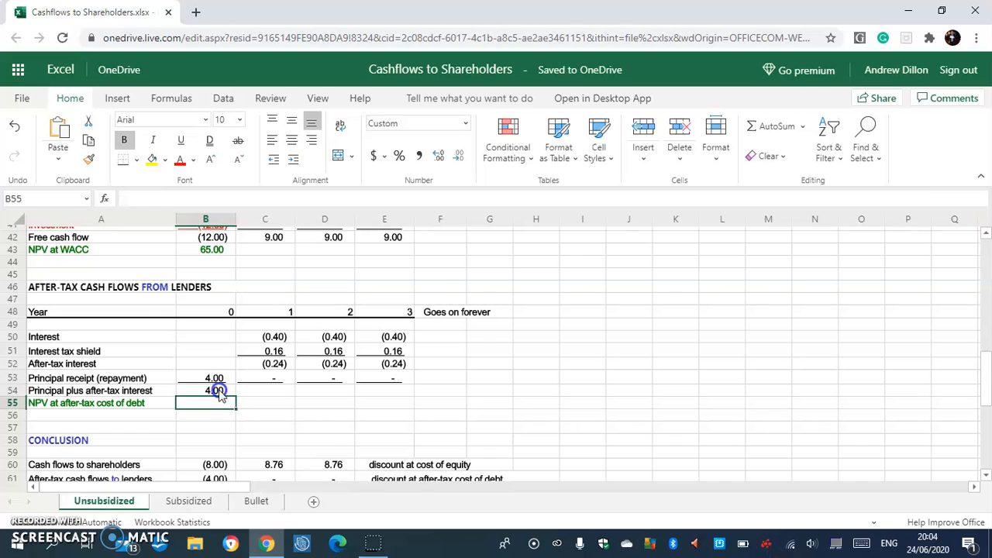
# Rewrite the B54 formula as =B53+B52, putting the principal receipt first
pyautogui.click(215, 391)
pyautogui.moveTo(168, 197); pyautogui.dragTo(138, 195)
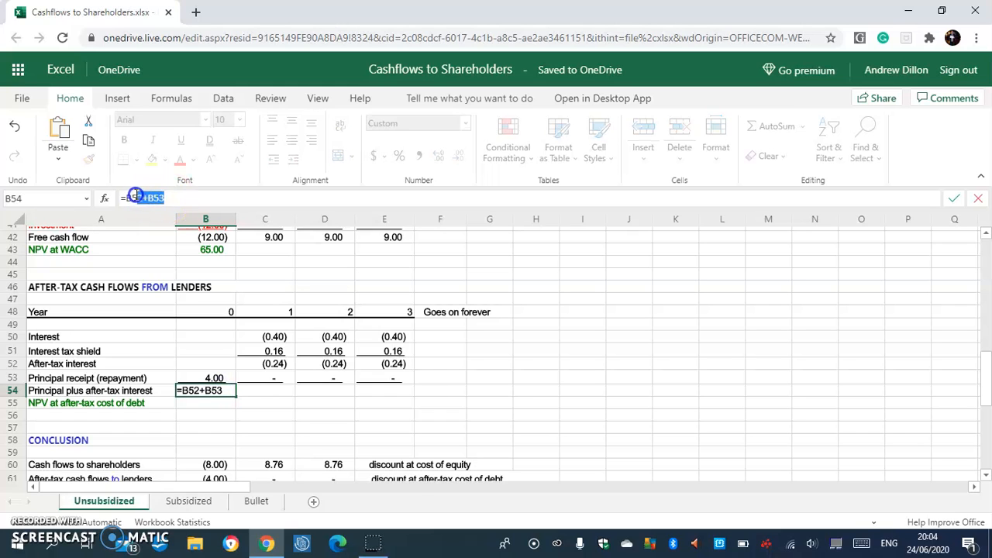
pyautogui.write('3')
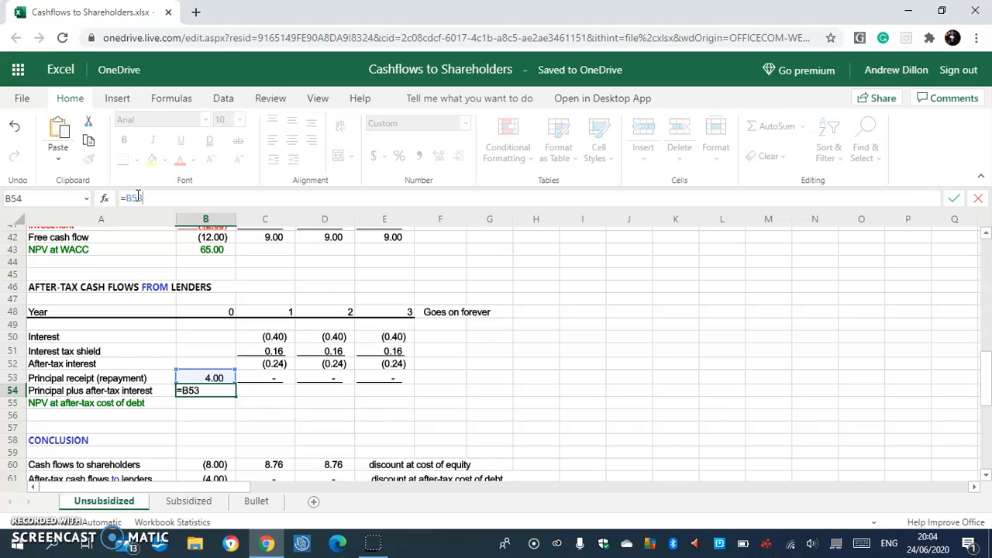
pyautogui.write('+B52')
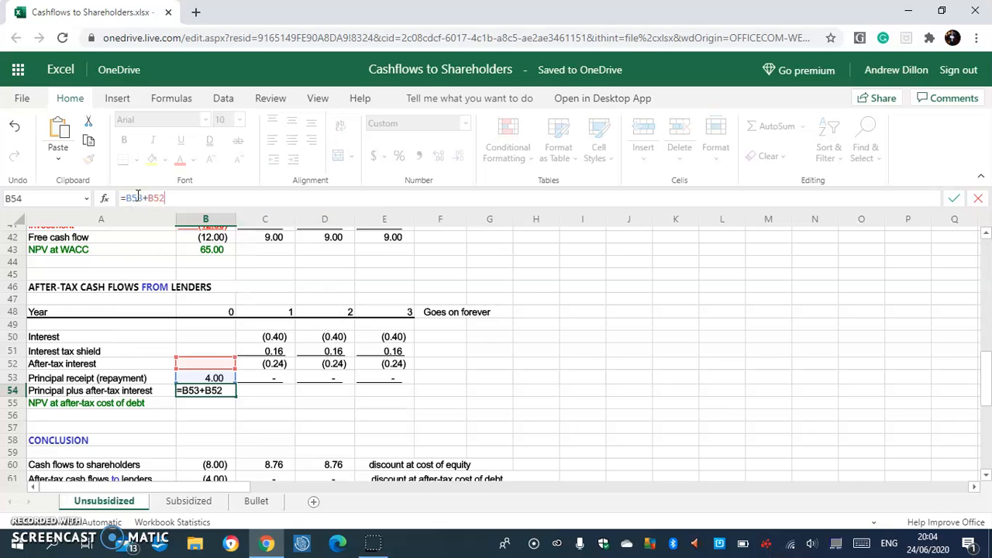
pyautogui.press('Return')
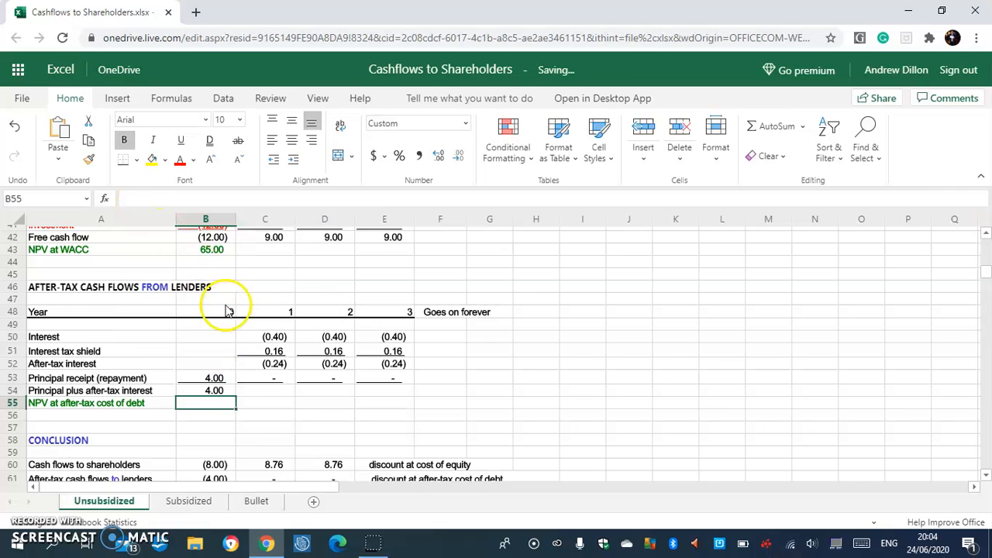
# Fill the principal plus after-tax interest formula from B54 across to E54
pyautogui.click(216, 392)
pyautogui.moveTo(215, 392); pyautogui.dragTo(387, 390)
pyautogui.hotkey('ctrl', 'r')
# Calculate the NPV at after-tax cost of debt in B55 with the formula =B54+C54/B29
pyautogui.click(213, 402)
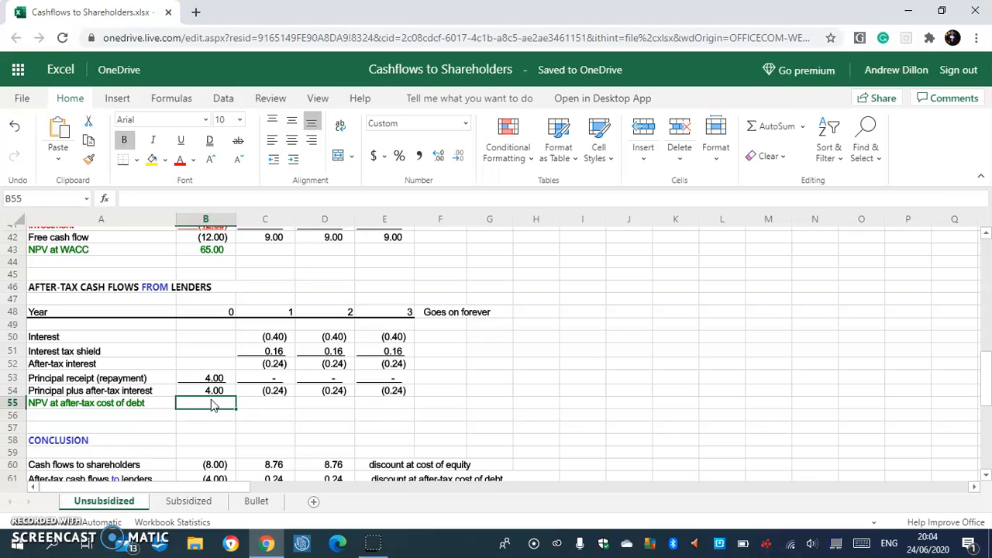
pyautogui.write('=B5')
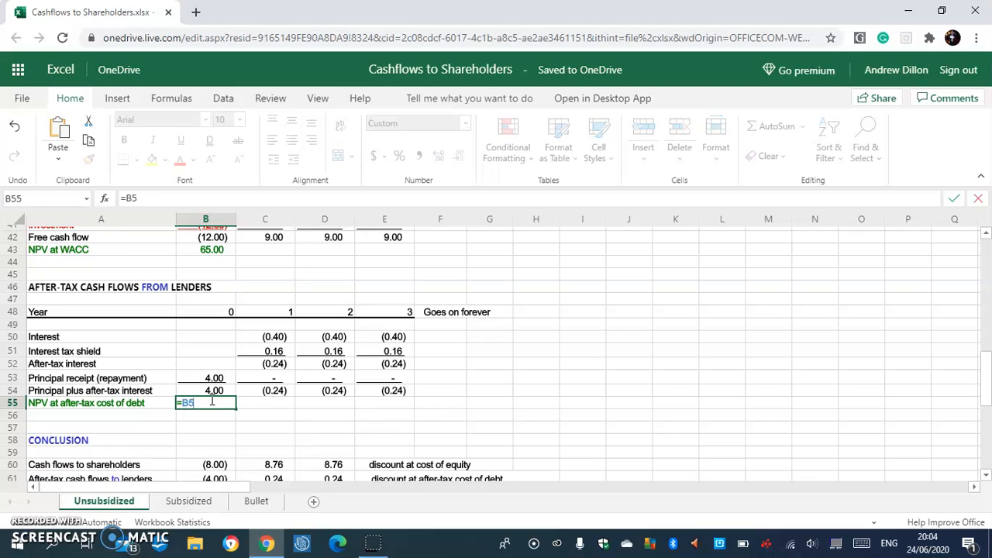
pyautogui.write('4+')
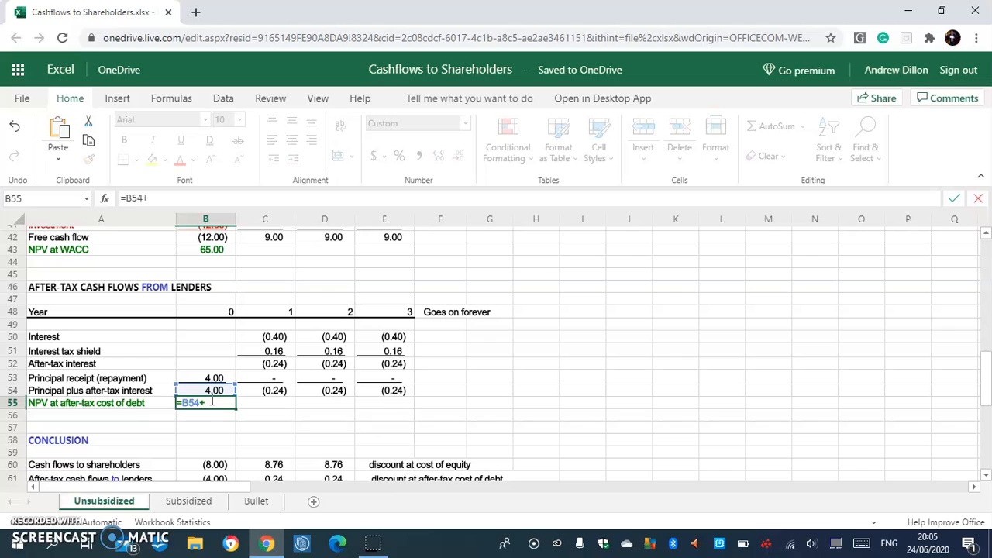
pyautogui.write('C54')
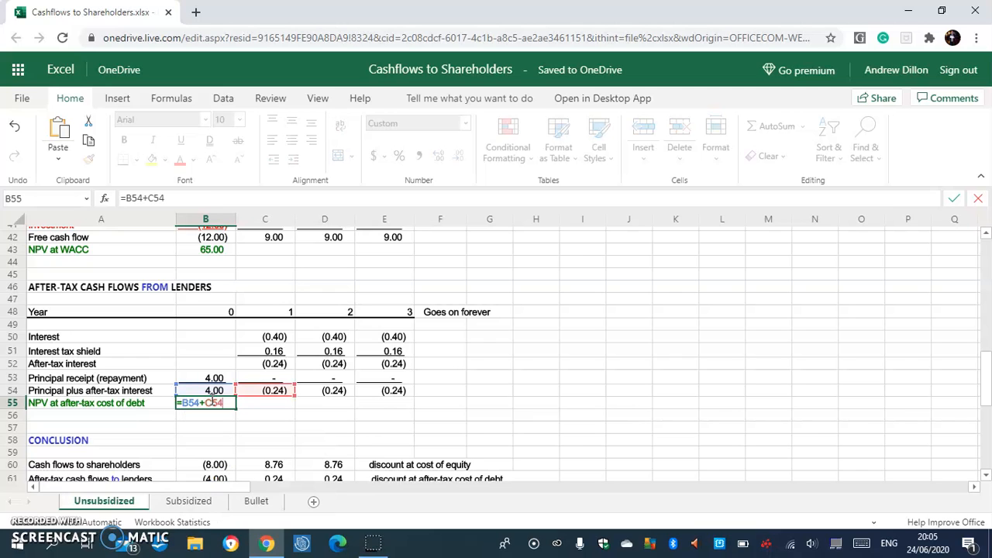
pyautogui.write('/B29')
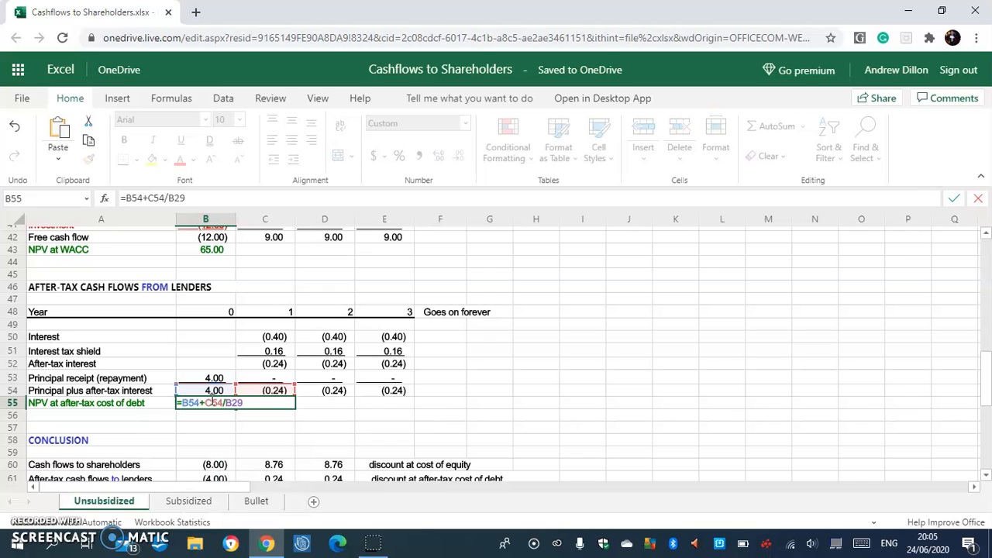
pyautogui.press('Return')
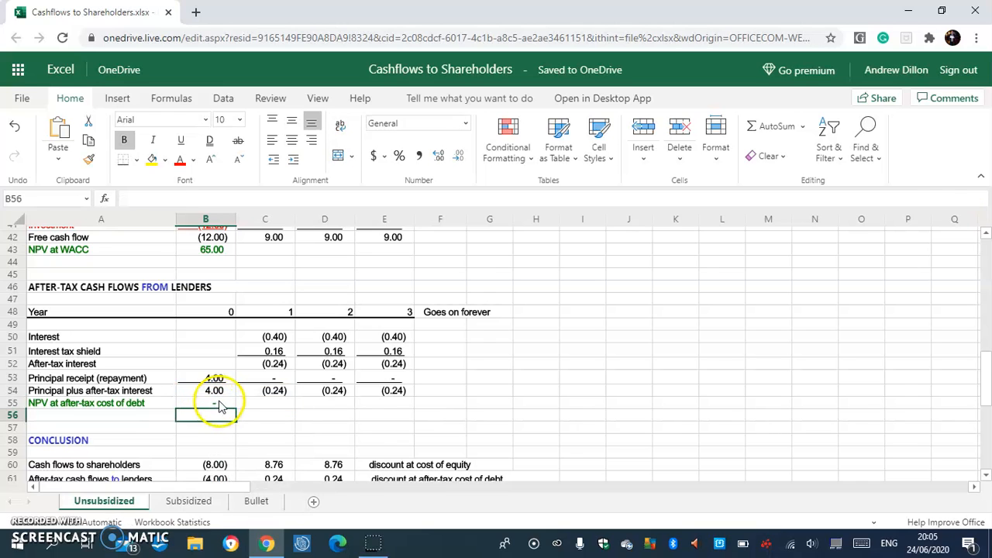
pyautogui.click(219, 404)
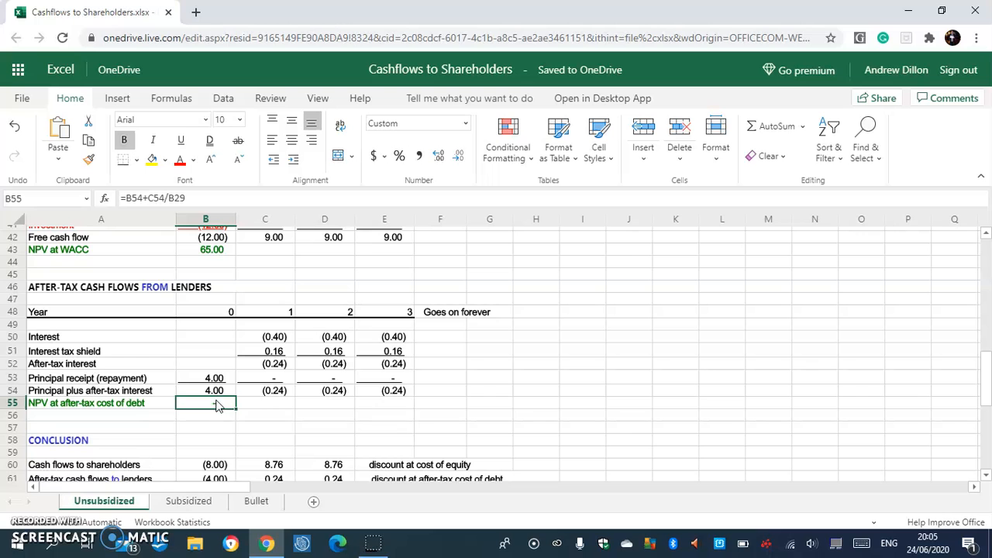
# Clear the existing Free cash flow values in B62, C62 and D62 of the Conclusion section
pyautogui.moveTo(981, 365); pyautogui.dragTo(987, 395)
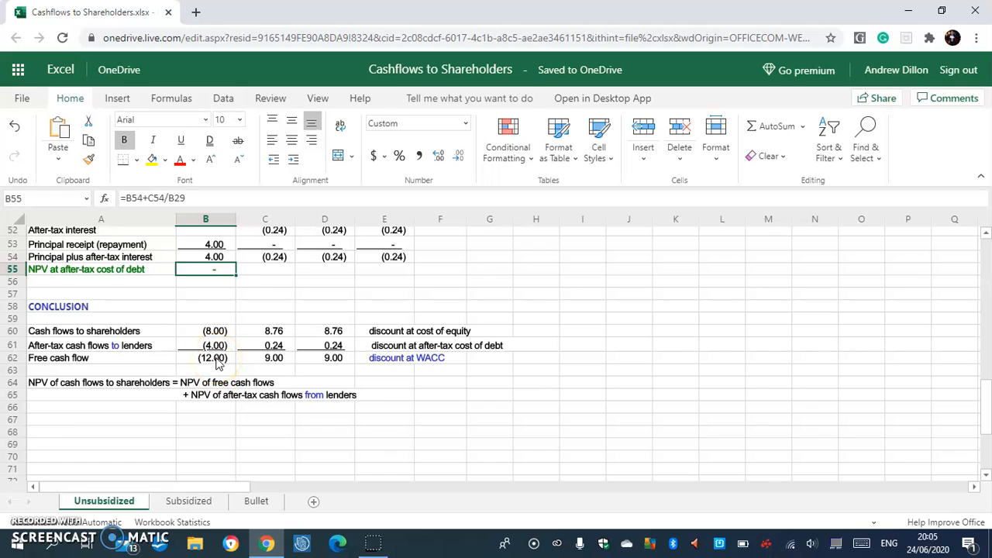
pyautogui.click(329, 358)
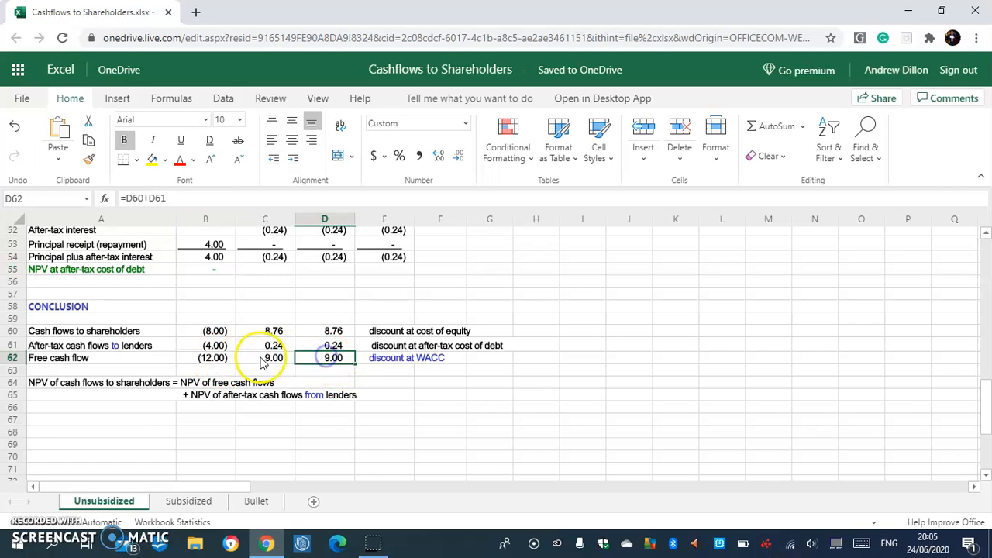
pyautogui.click(262, 364)
pyautogui.press('Delete')
pyautogui.click(224, 364)
pyautogui.press('BackSpace')
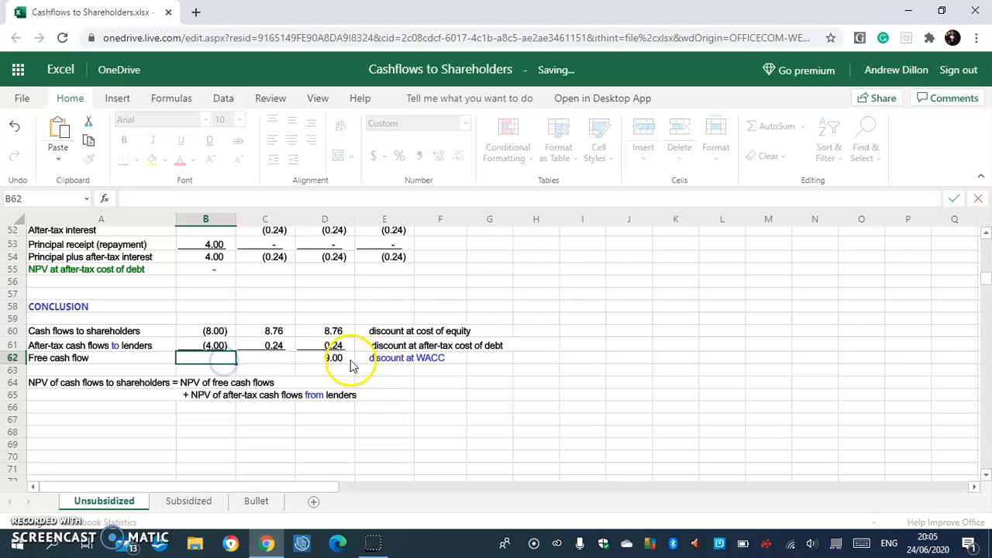
pyautogui.click(343, 358)
pyautogui.press('Delete')
# Calculate the Conclusion section's Free cash flow in B62 as =B60+B61 and fill it across to D62
pyautogui.click(194, 360)
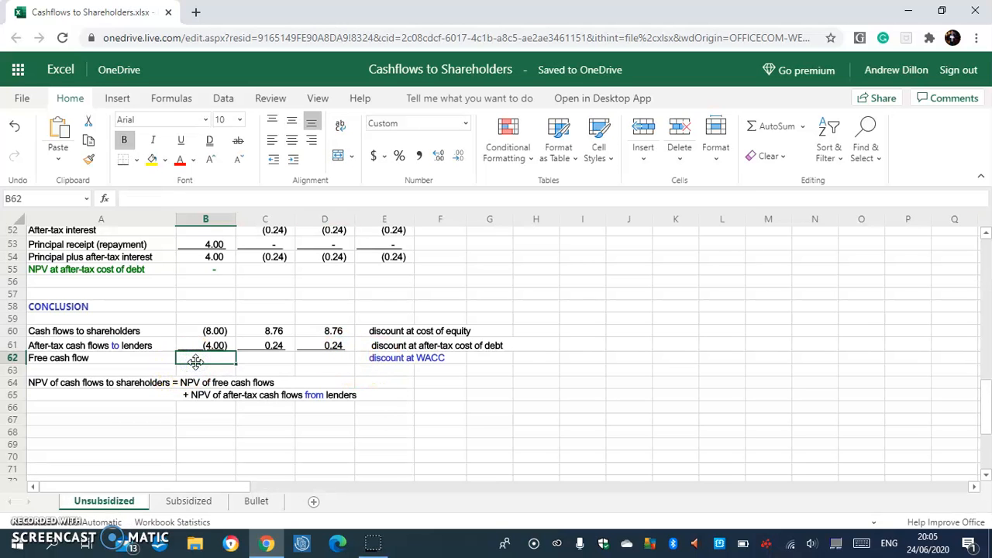
pyautogui.write('=B60+B61')
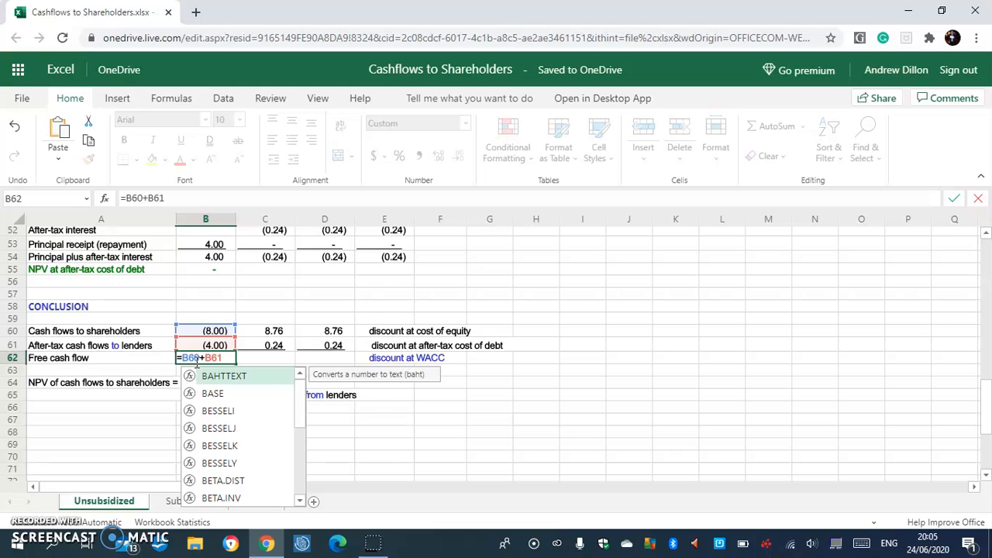
pyautogui.click(203, 363)
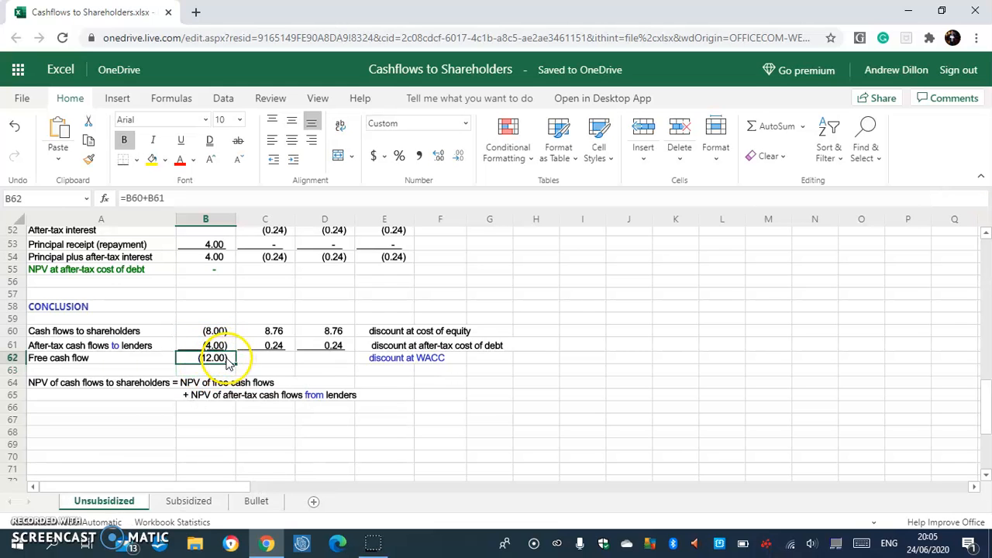
pyautogui.moveTo(229, 362); pyautogui.dragTo(326, 363)
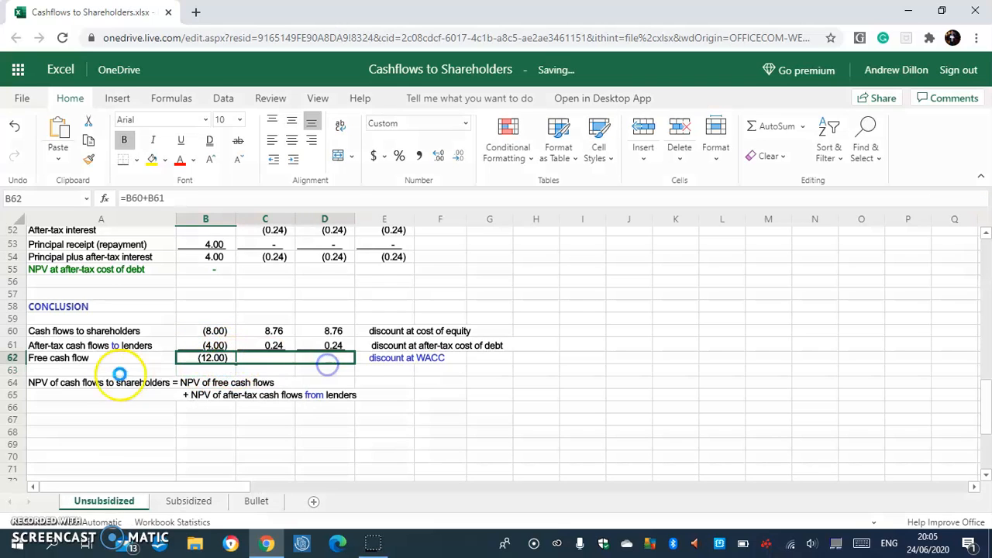
pyautogui.hotkey('ctrl', 'r')
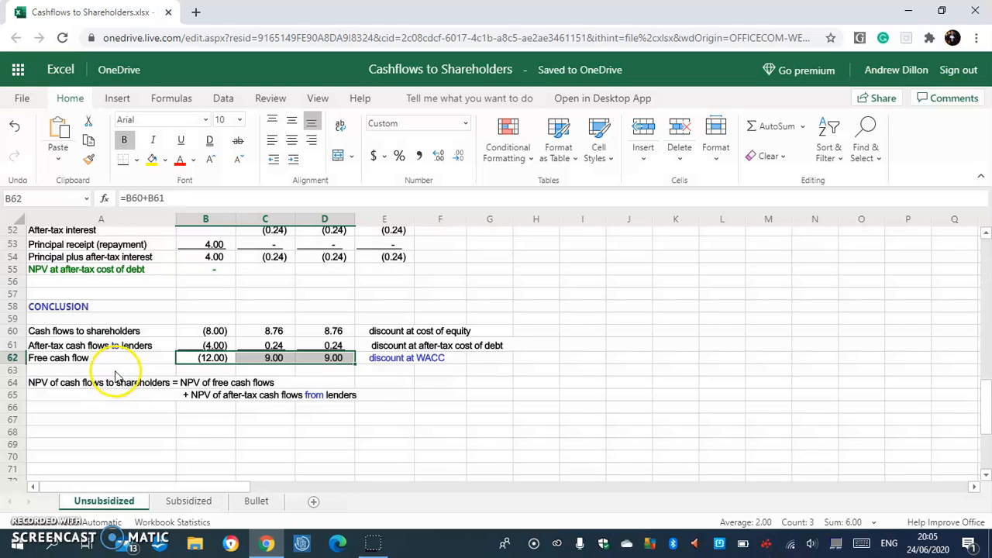
pyautogui.click(221, 371)
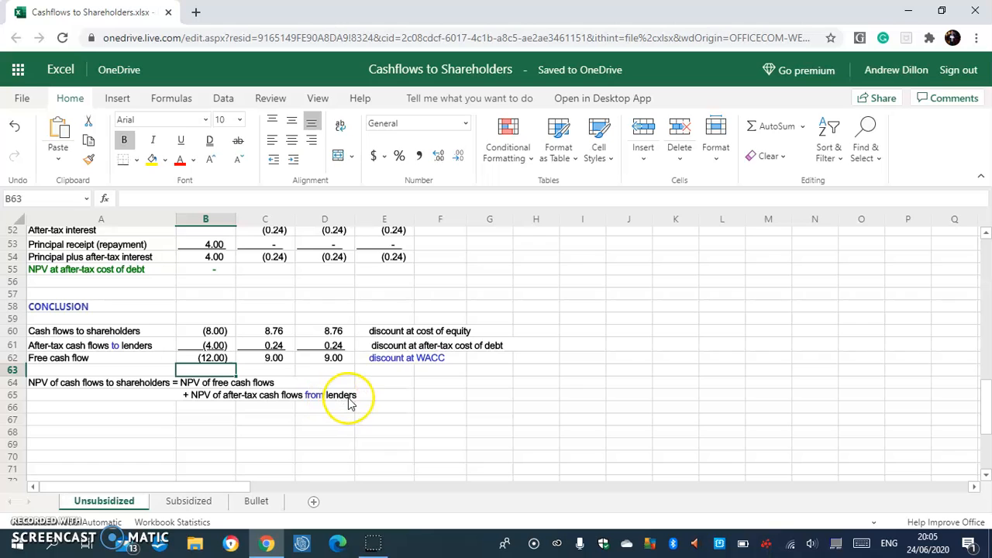
pyautogui.click(392, 359)
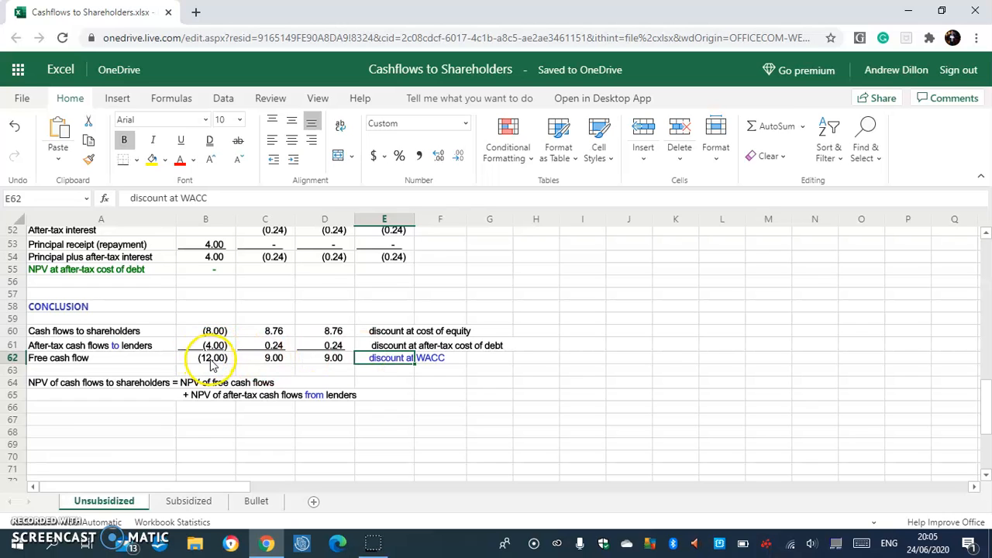
# On the Subsidized sheet, calculate the after-tax cost of debt in B5 with the formula =B3*(1-B4)
pyautogui.click(188, 502)
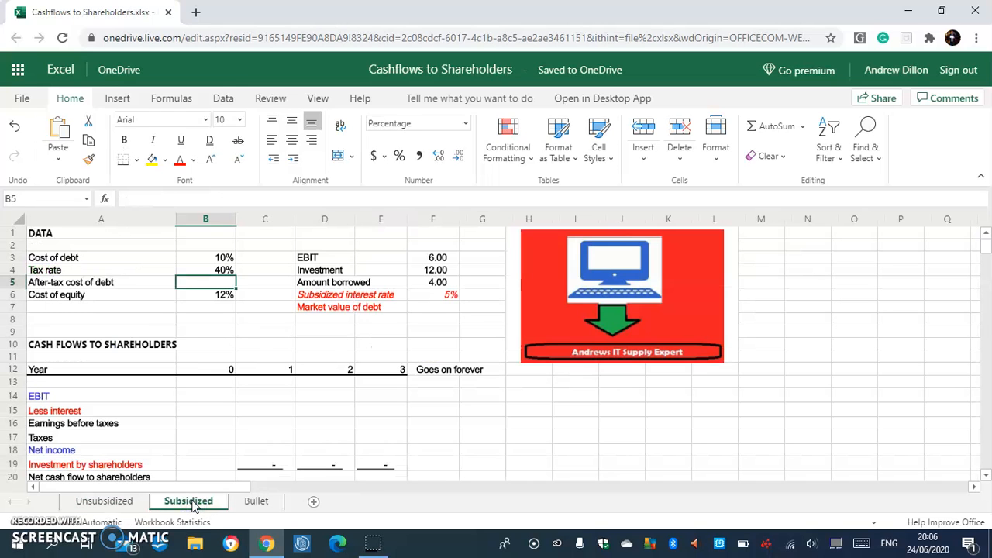
pyautogui.click(219, 294)
pyautogui.click(222, 268)
pyautogui.click(224, 281)
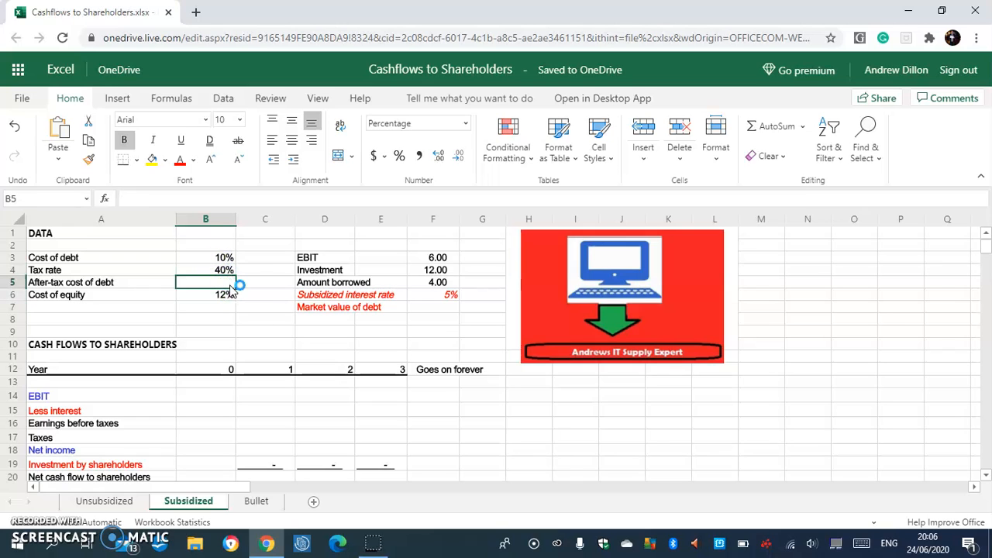
pyautogui.click(224, 284)
pyautogui.click(220, 286)
pyautogui.click(219, 287)
pyautogui.write('=B3')
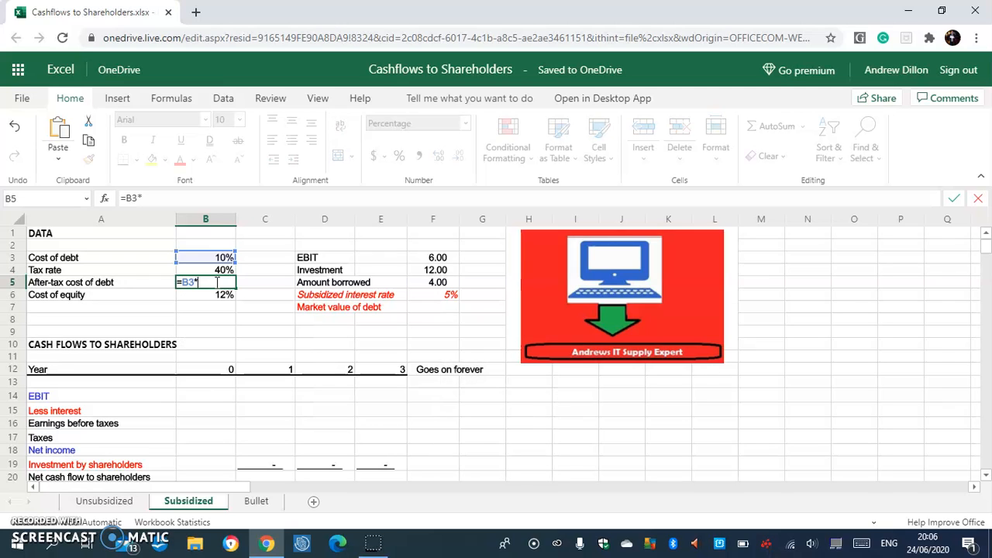
pyautogui.write('*(1-B4)')
pyautogui.press('Return')
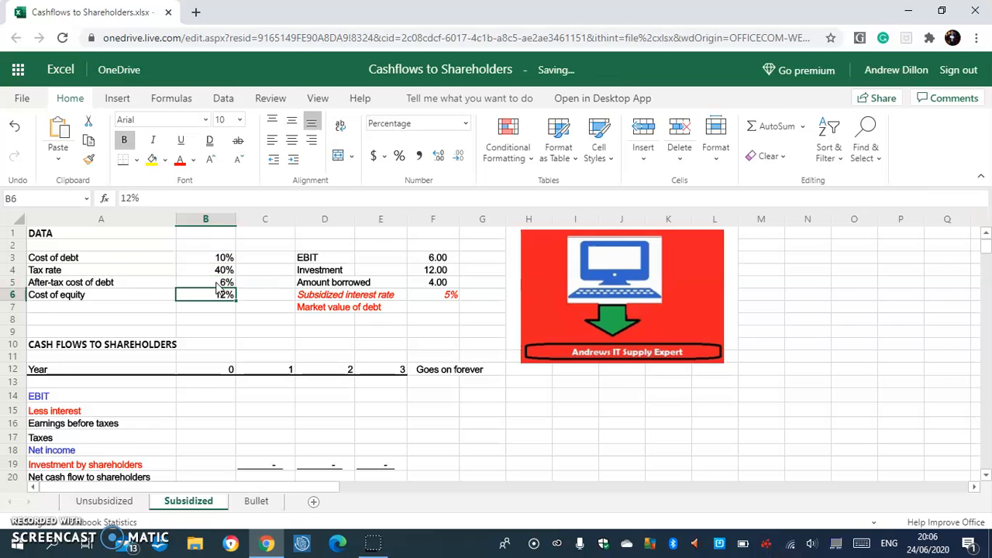
# On the Subsidized sheet, calculate the market value of debt in F7 with the formula =F6*F5/B3
pyautogui.click(438, 309)
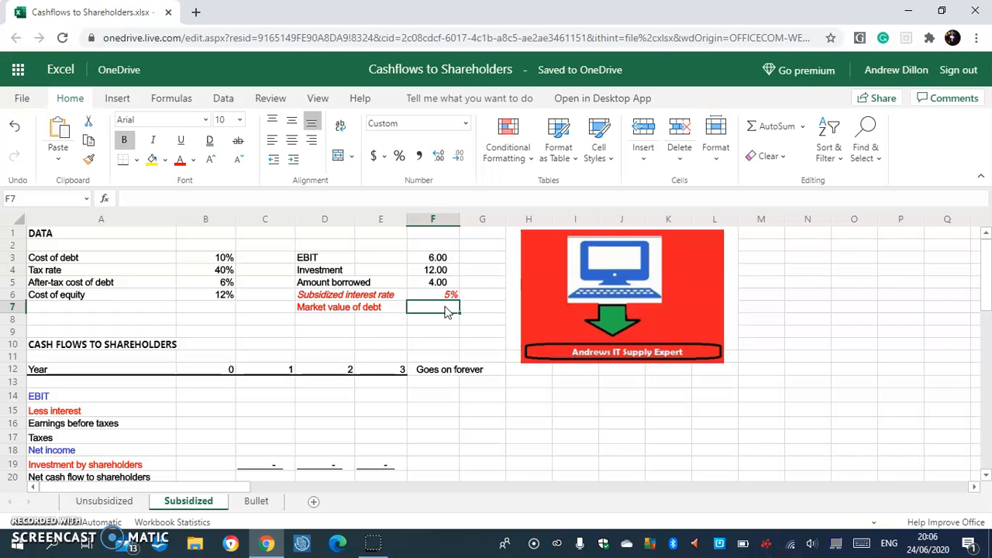
pyautogui.write('=F6')
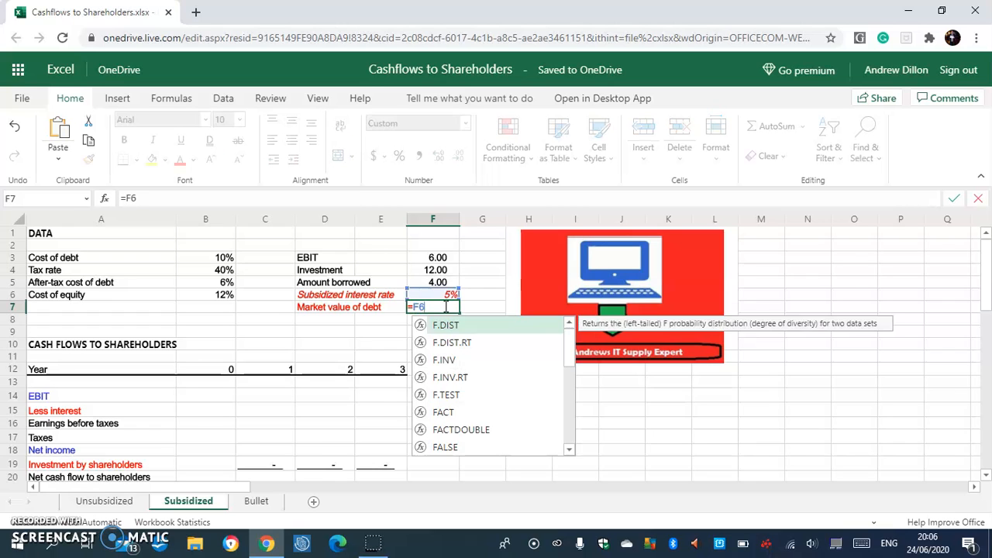
pyautogui.write('*')
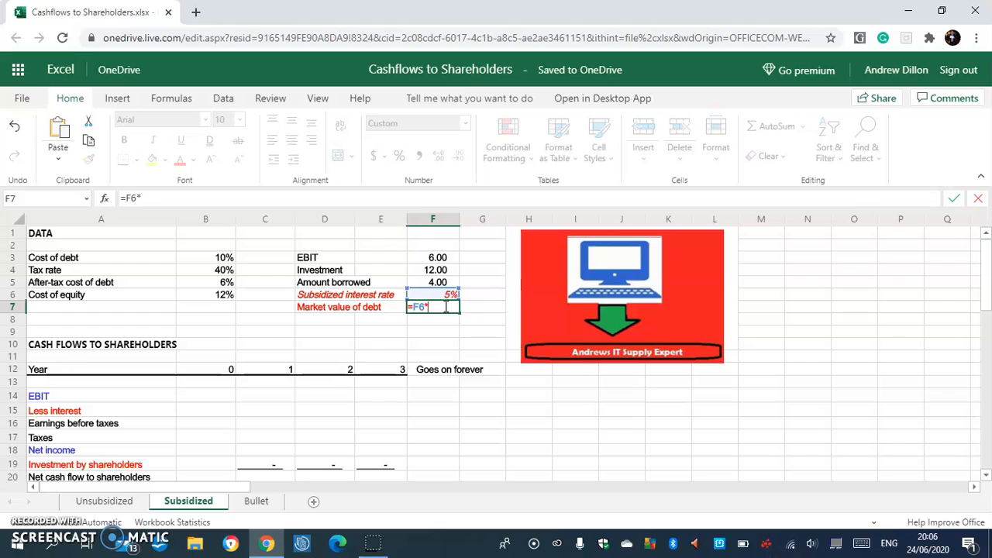
pyautogui.write('F5/')
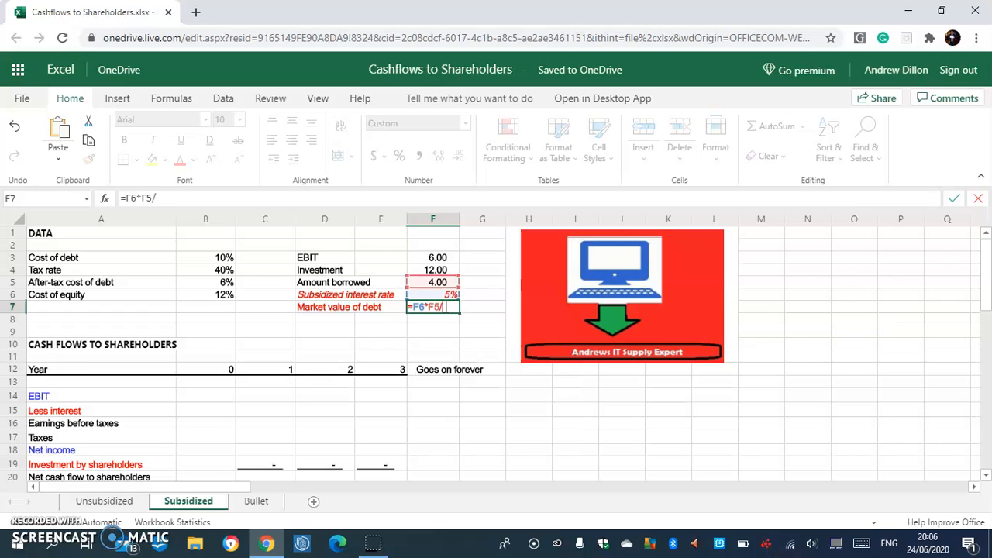
pyautogui.write('B')
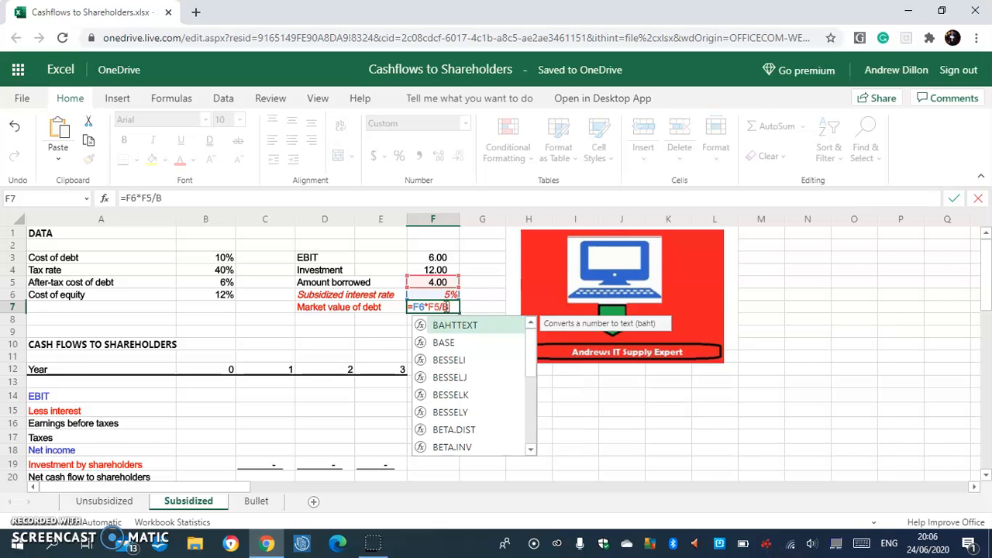
pyautogui.write('3')
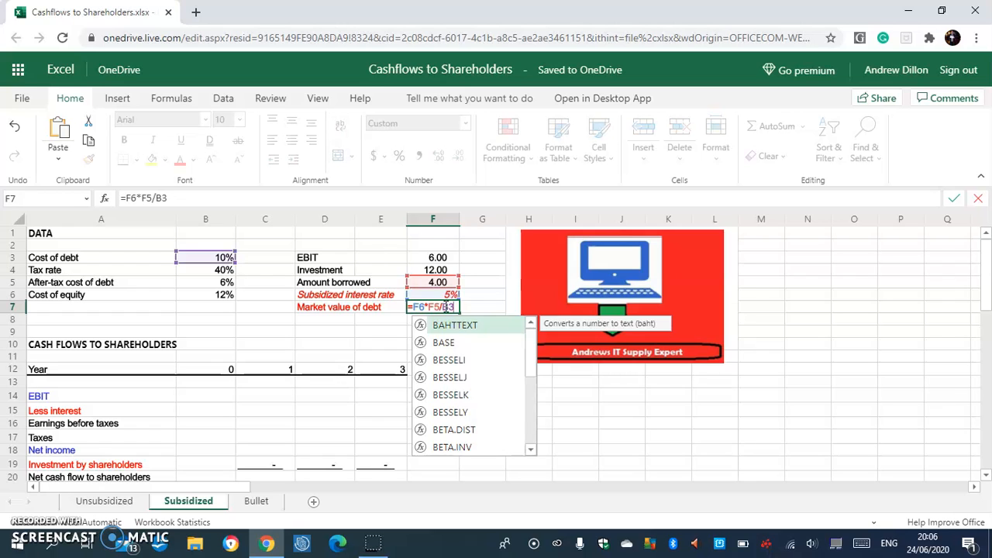
pyautogui.press('Return')
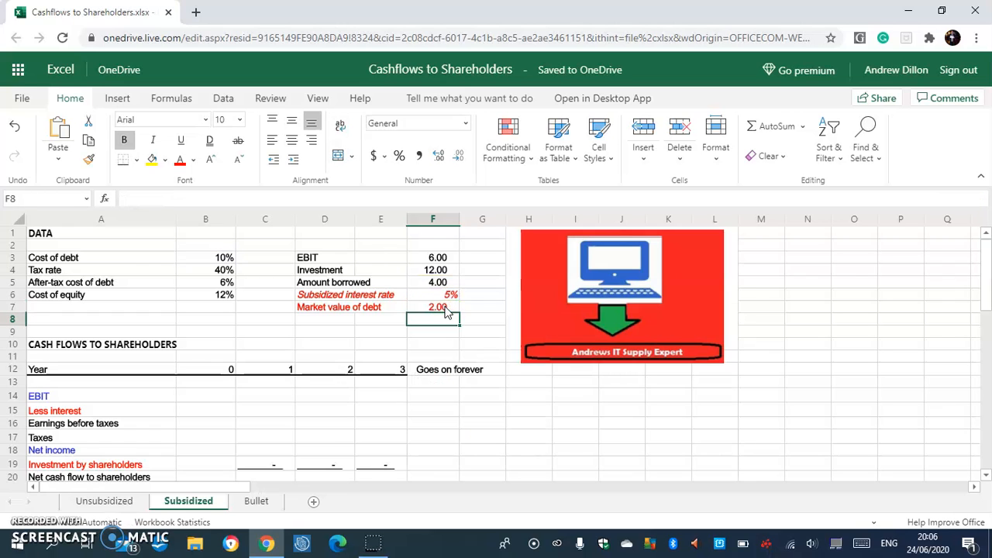
pyautogui.click(440, 309)
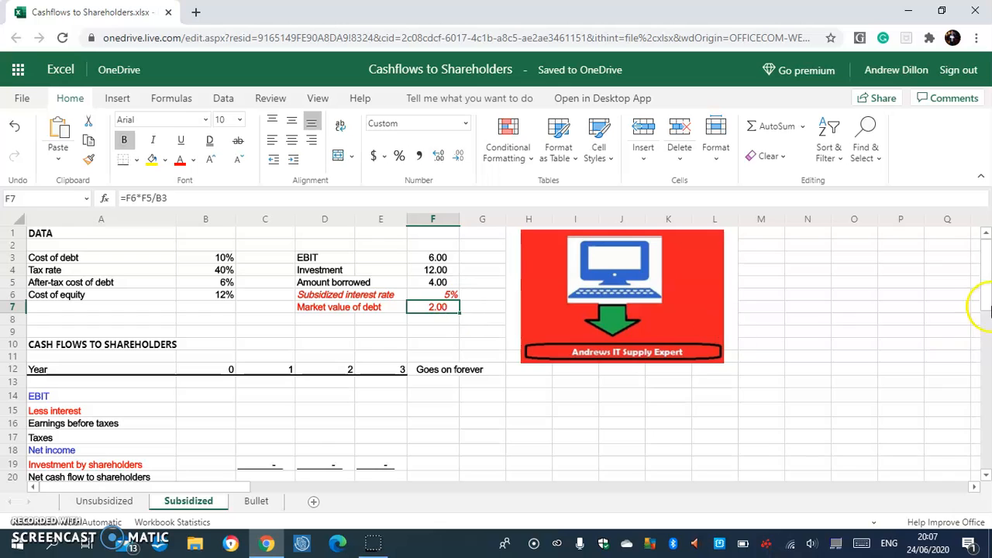
# Link the year 1 EBIT in C14 to the data section with =$F$3, fill it across to E14, and check the reference
pyautogui.scroll(-3, 973, 267)
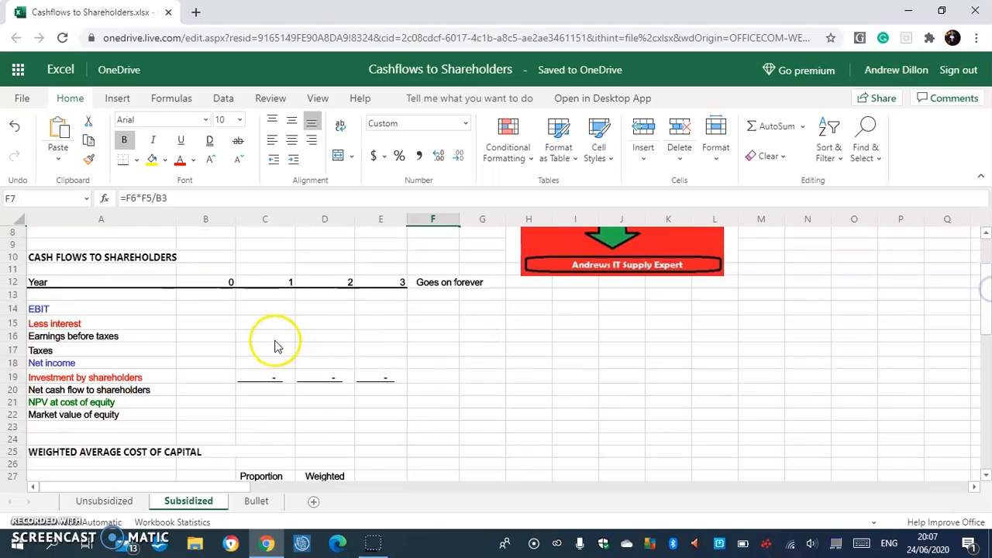
pyautogui.click(261, 308)
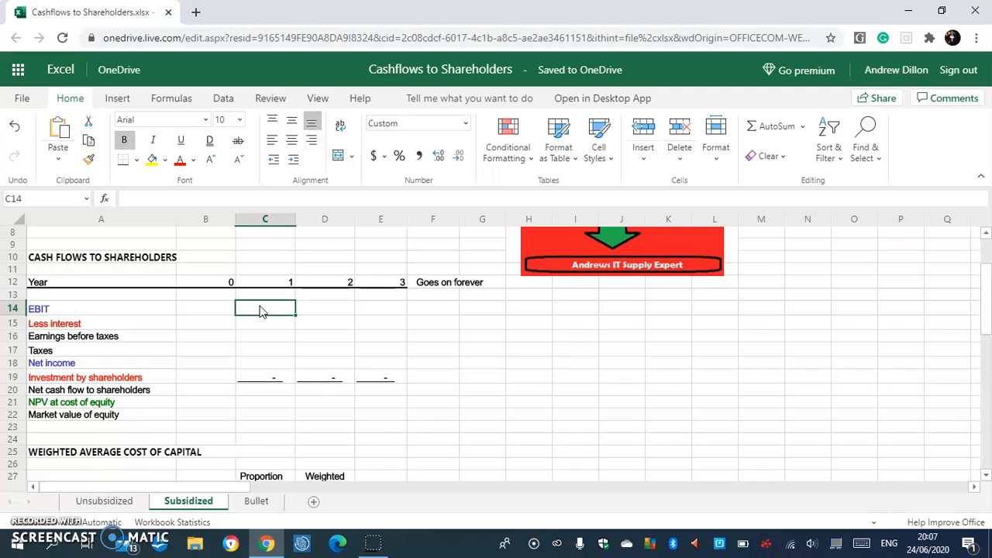
pyautogui.write('=')
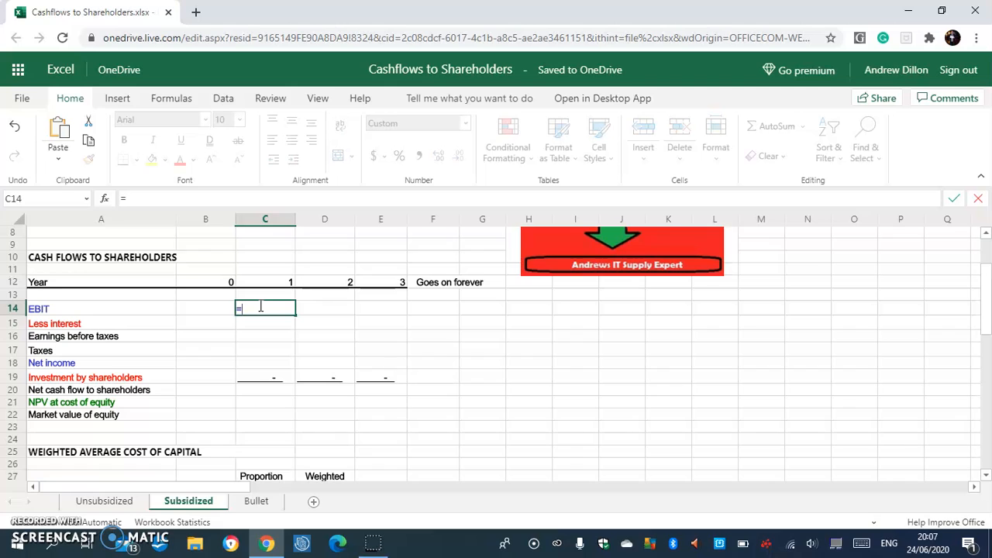
pyautogui.write('3')
pyautogui.press('Return')
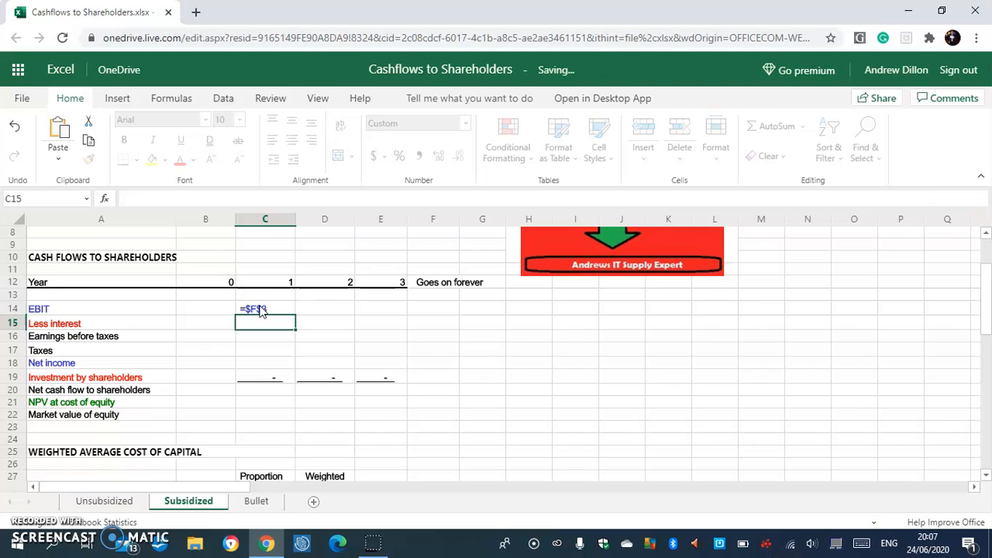
pyautogui.click(279, 313)
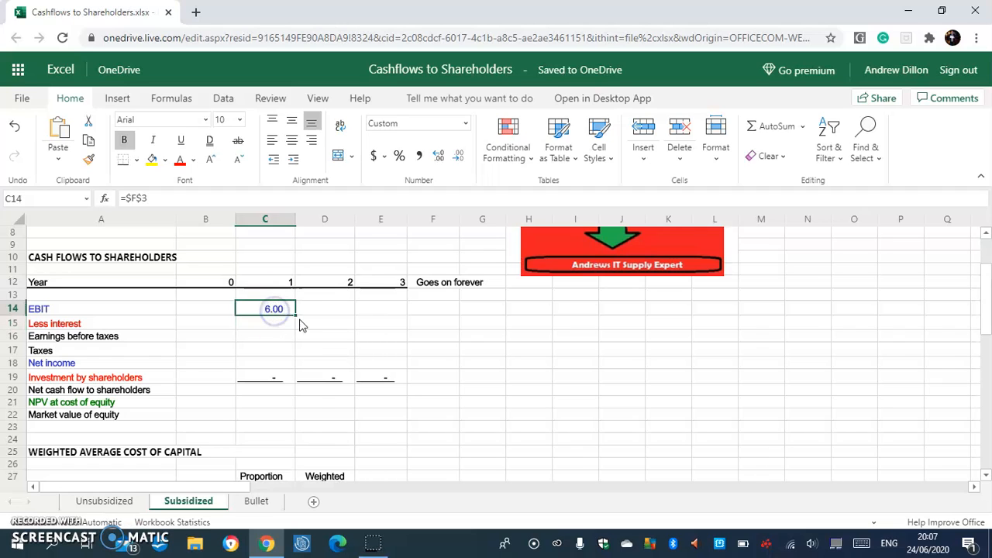
pyautogui.moveTo(295, 315); pyautogui.dragTo(389, 310)
pyautogui.click(390, 308)
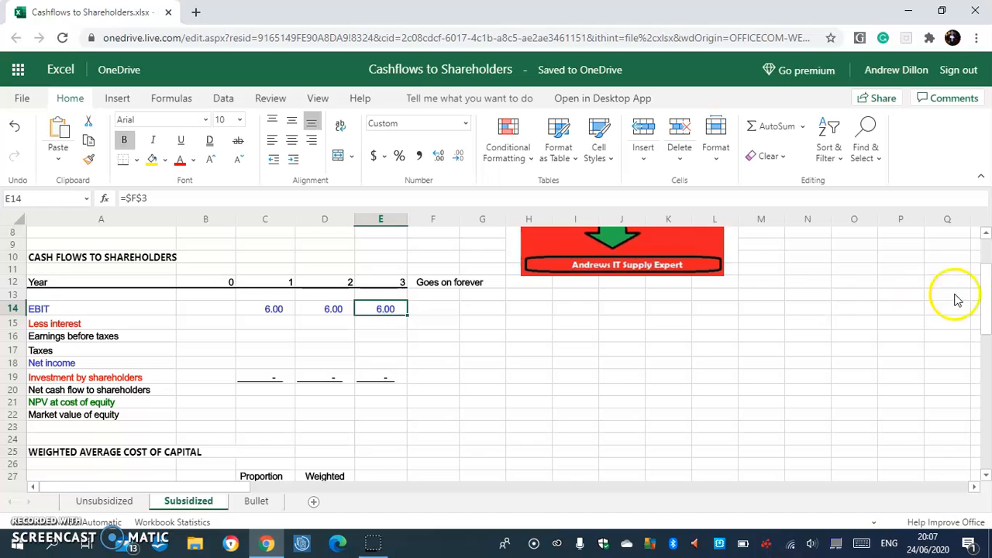
pyautogui.moveTo(983, 288); pyautogui.dragTo(987, 245)
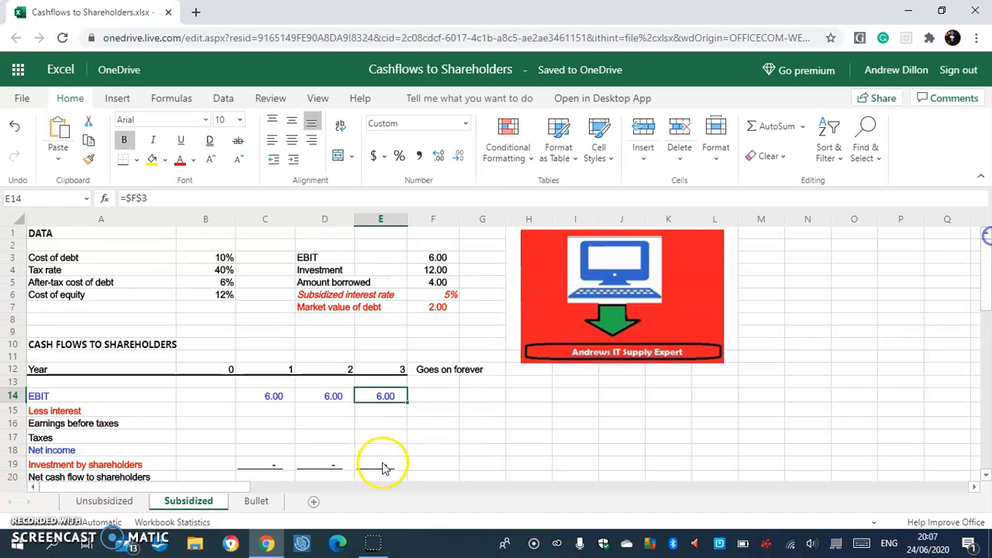
pyautogui.click(164, 197)
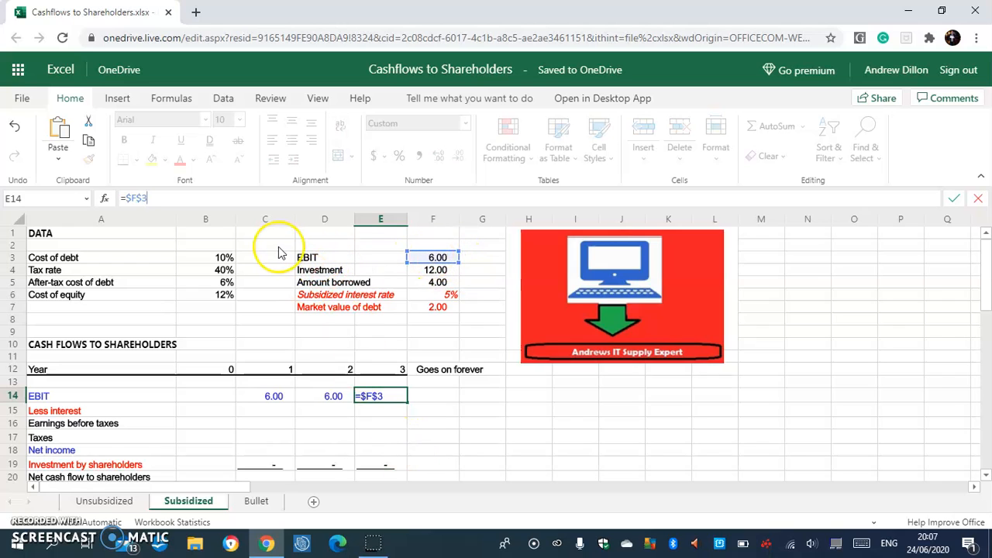
pyautogui.press('Return')
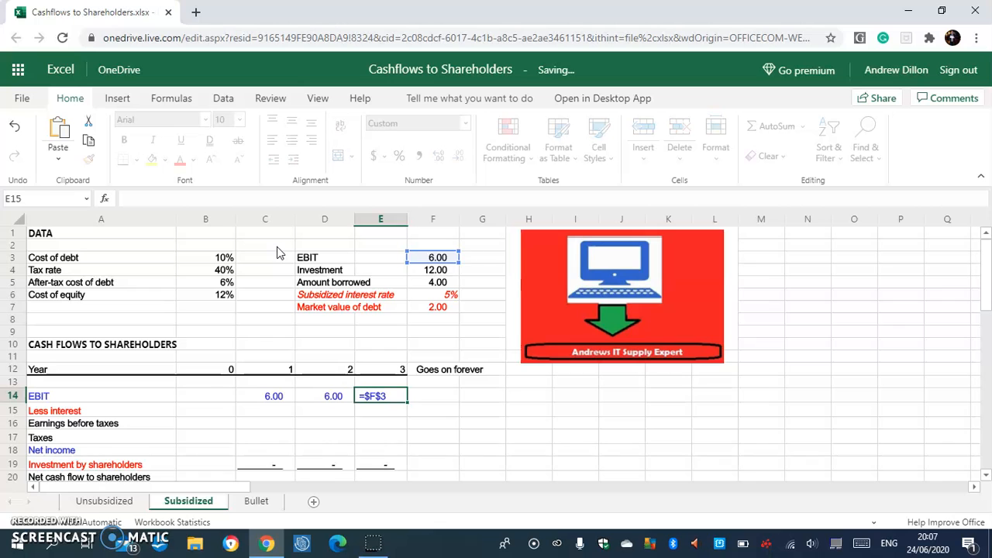
# Calculate Less interest in C15 as =-$F$5*$F$6, fill it across to E15, and check which data cells the formula references
pyautogui.moveTo(986, 248); pyautogui.dragTo(813, 312)
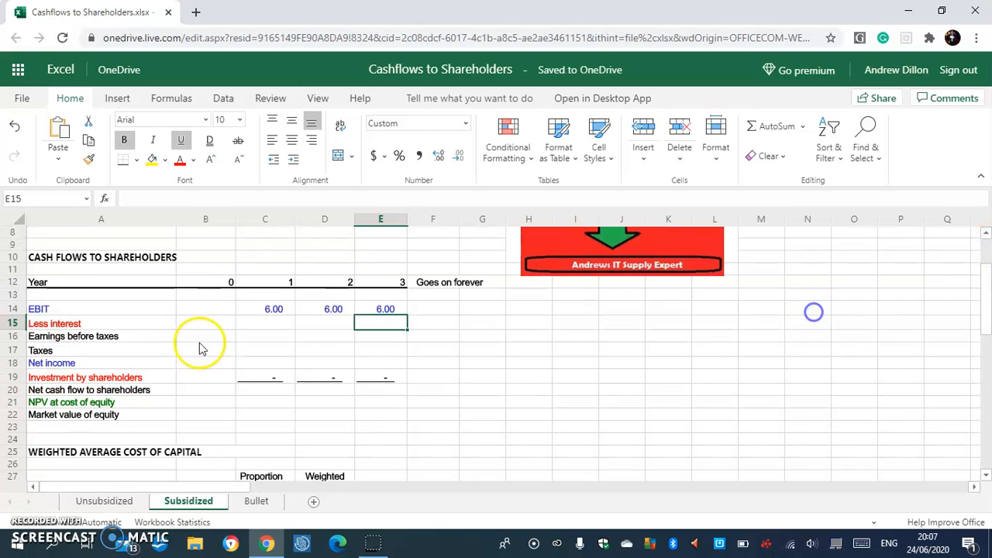
pyautogui.click(261, 322)
pyautogui.click(261, 327)
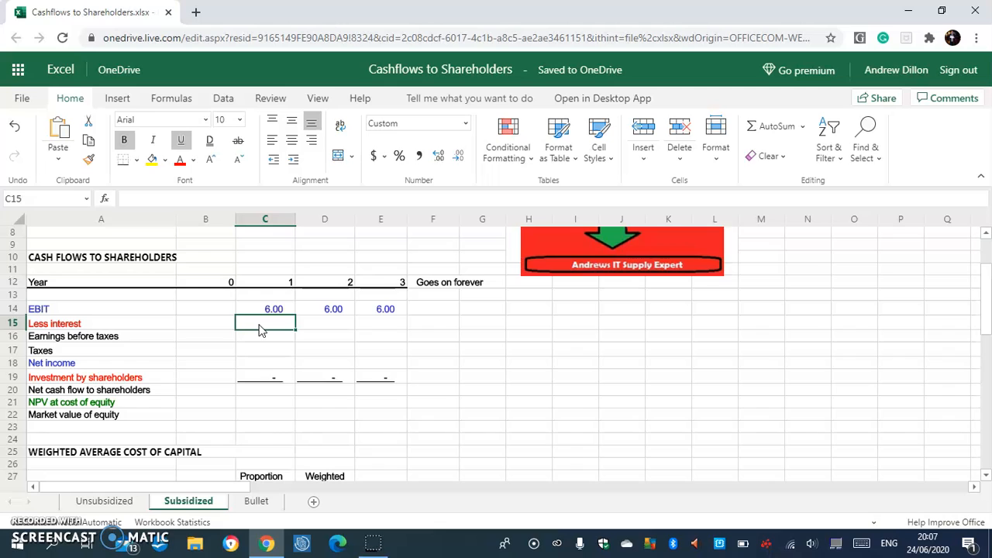
pyautogui.write('-')
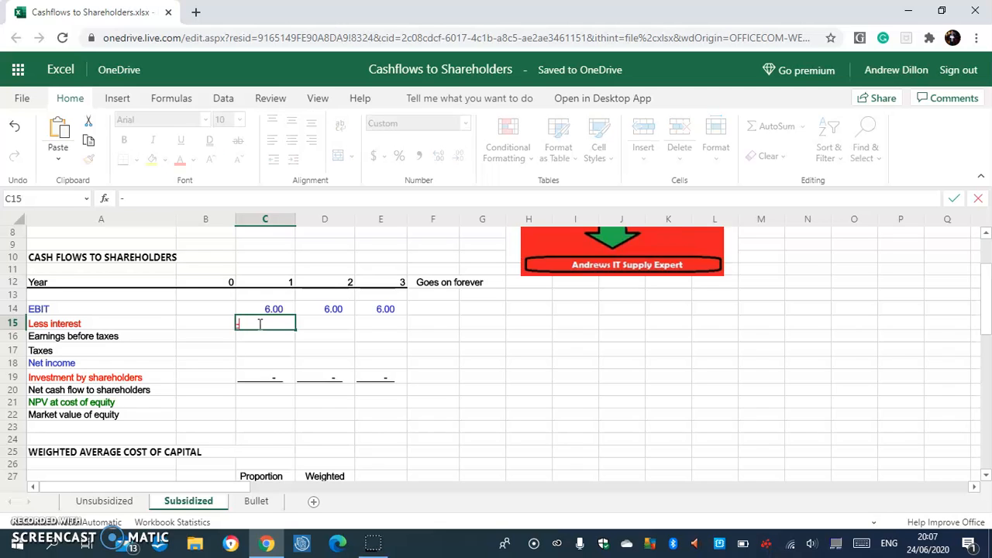
pyautogui.write('-$F$5*$F$6')
pyautogui.press('Return')
pyautogui.moveTo(264, 324); pyautogui.dragTo(361, 326)
pyautogui.click(352, 330)
pyautogui.click(302, 326)
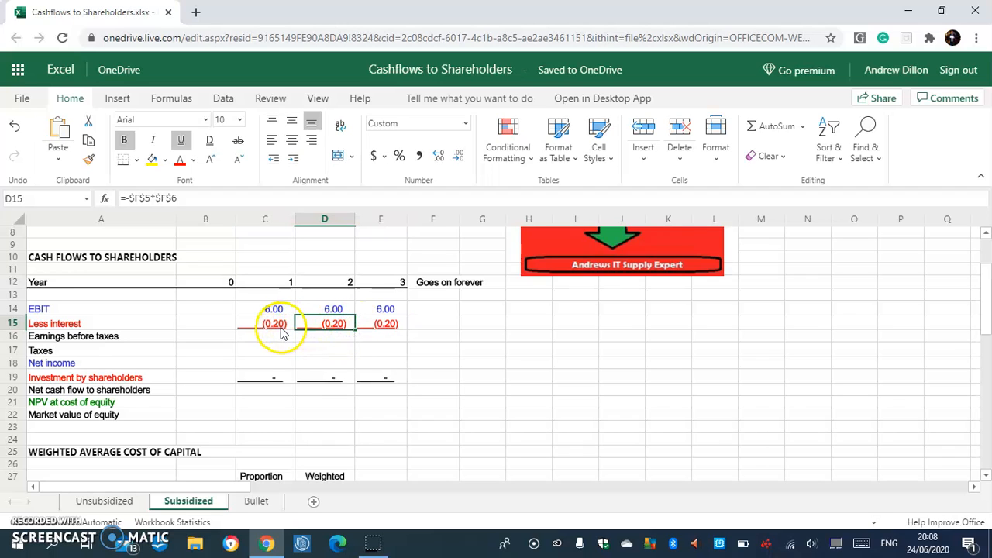
pyautogui.click(272, 324)
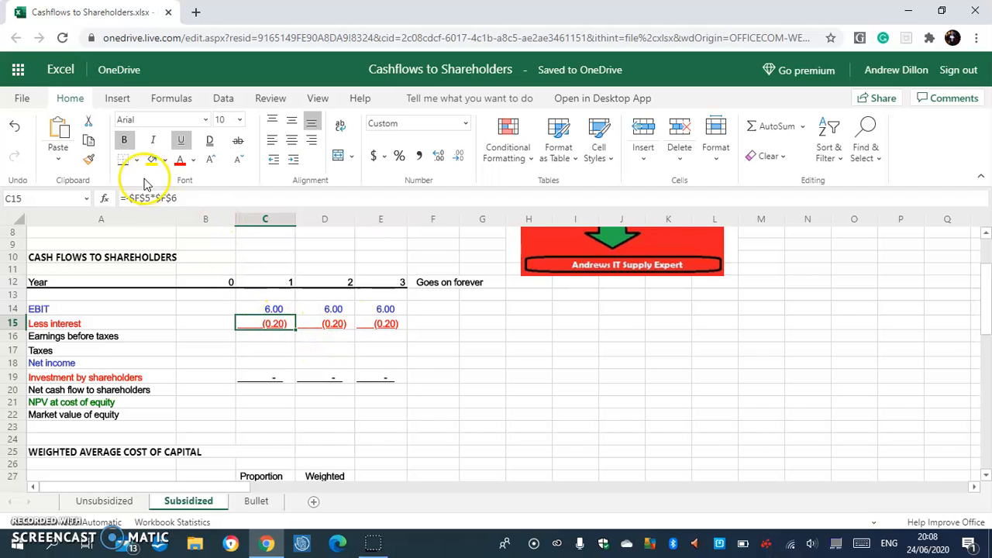
pyautogui.click(158, 198)
pyautogui.moveTo(984, 350); pyautogui.dragTo(984, 265)
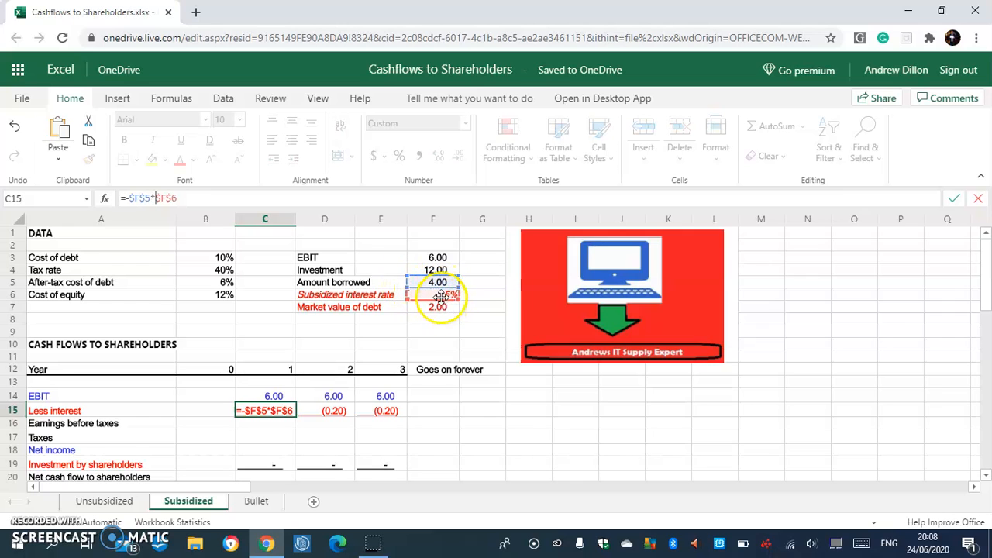
pyautogui.scroll(-3, 988, 282)
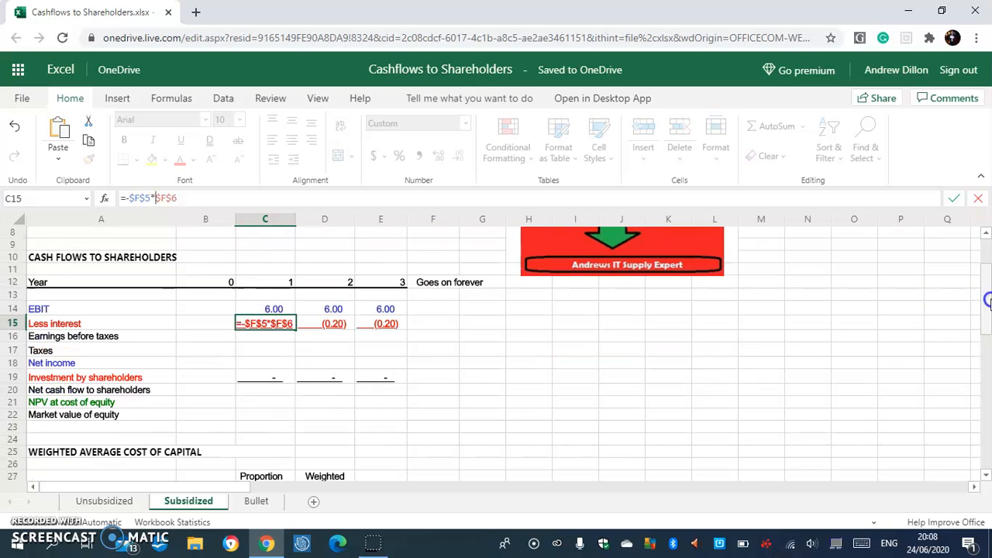
pyautogui.press('Return')
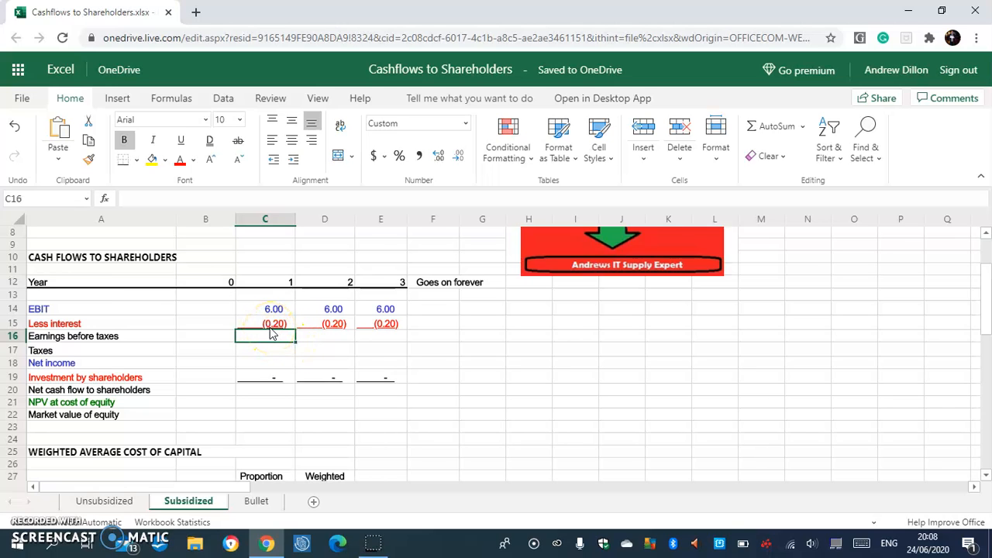
# Calculate Earnings before taxes in C16 as =C14+C15 and fill it across to E16
pyautogui.write('=C14+C15')
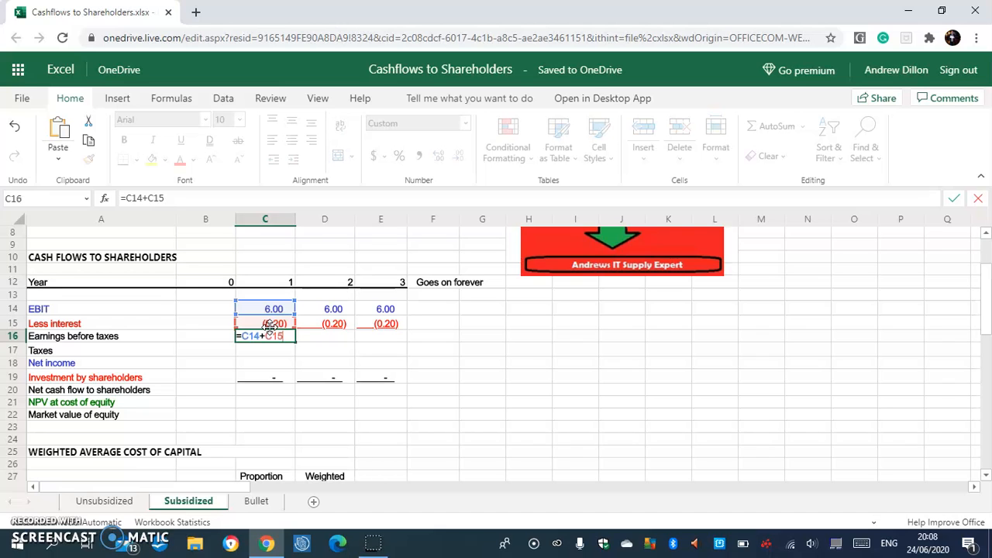
pyautogui.press('Return')
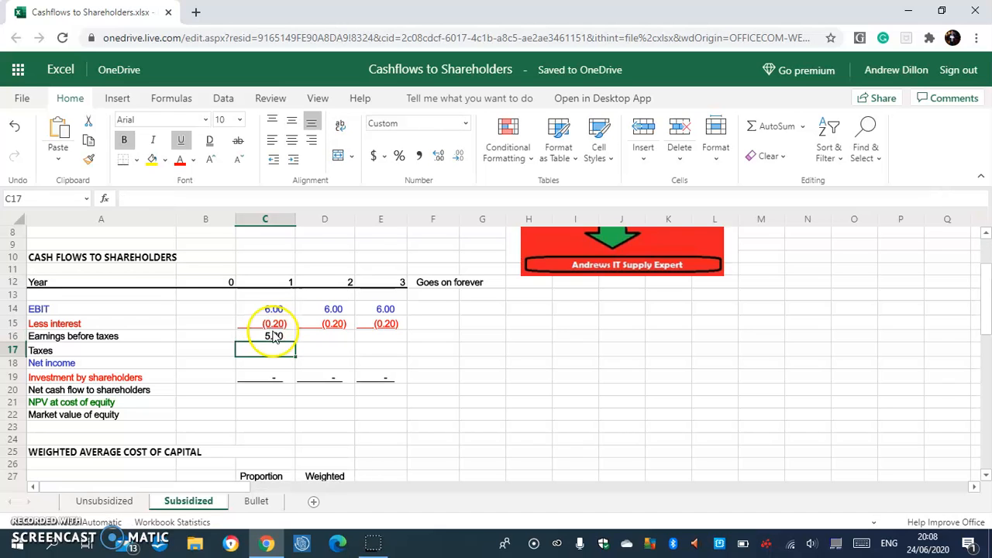
pyautogui.click(272, 335)
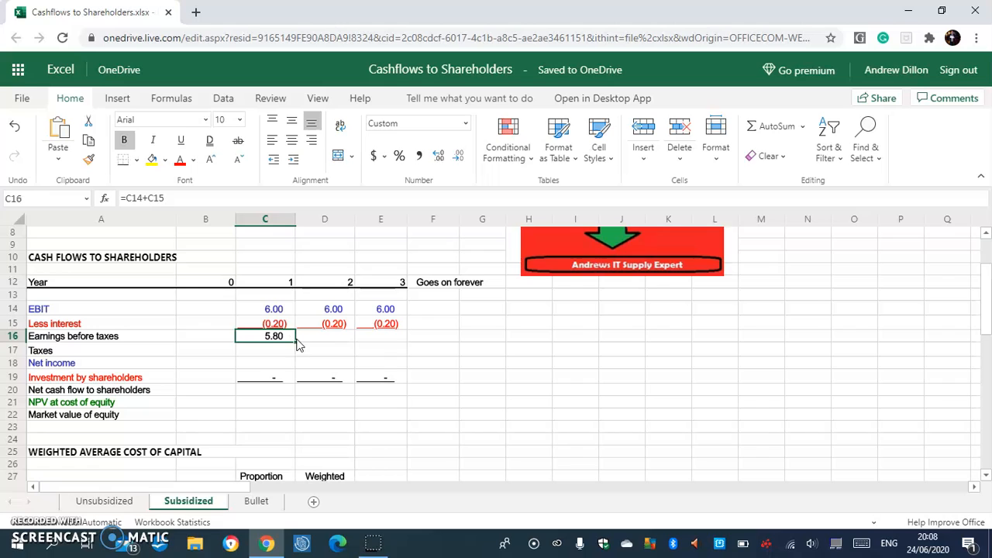
pyautogui.click(267, 324)
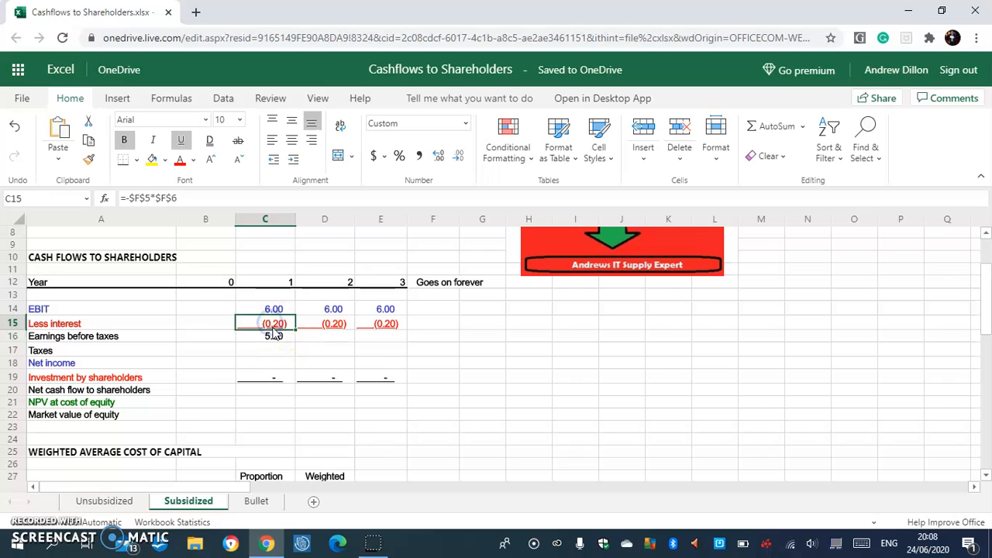
pyautogui.click(277, 336)
pyautogui.moveTo(295, 341); pyautogui.dragTo(385, 339)
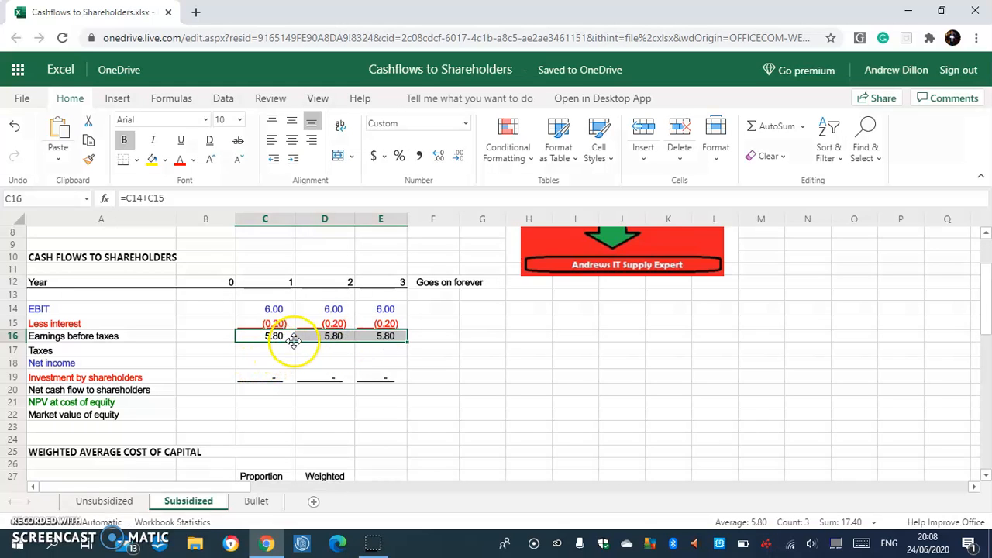
pyautogui.click(277, 340)
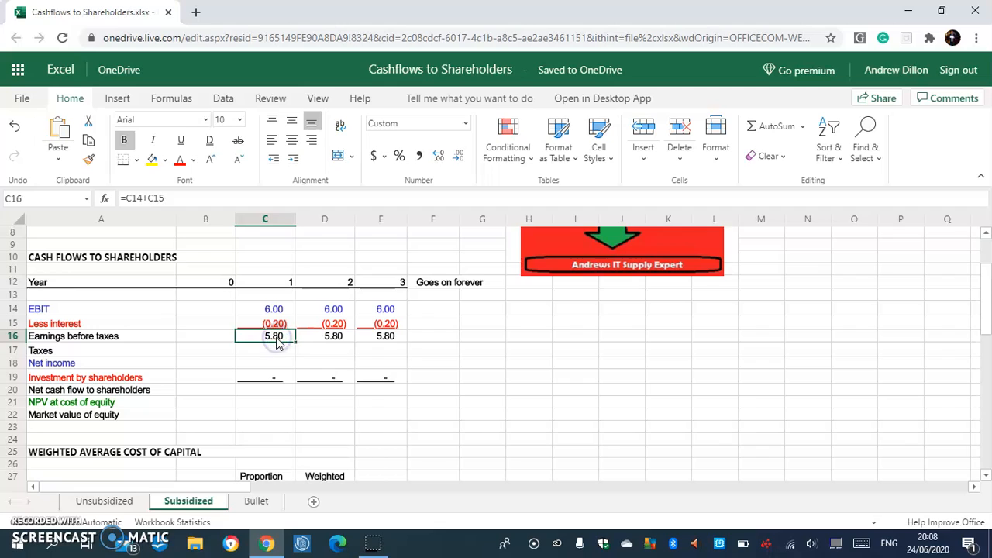
# Calculate the year 1 Taxes in C17 with the formula =-C16*$B$4
pyautogui.click(273, 350)
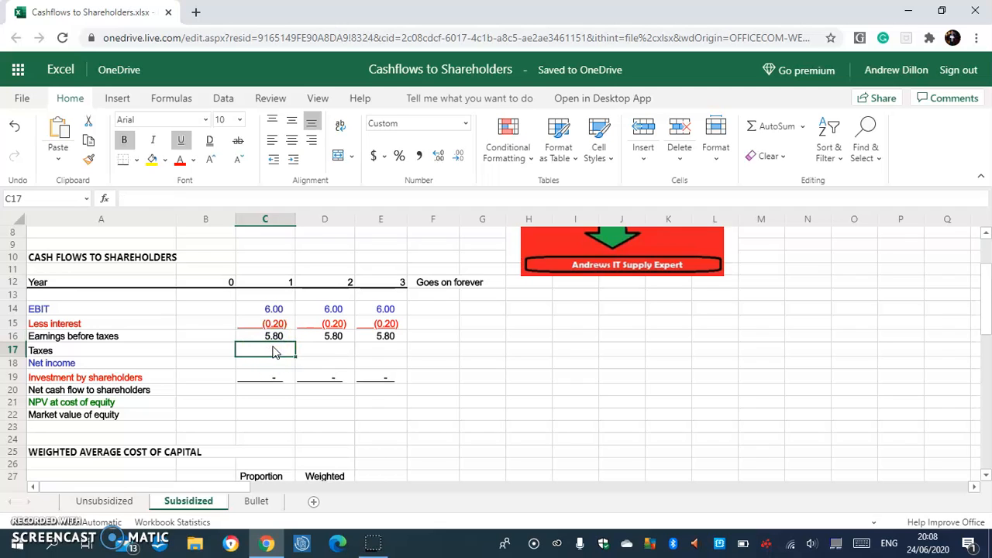
pyautogui.click(277, 355)
pyautogui.write('=-')
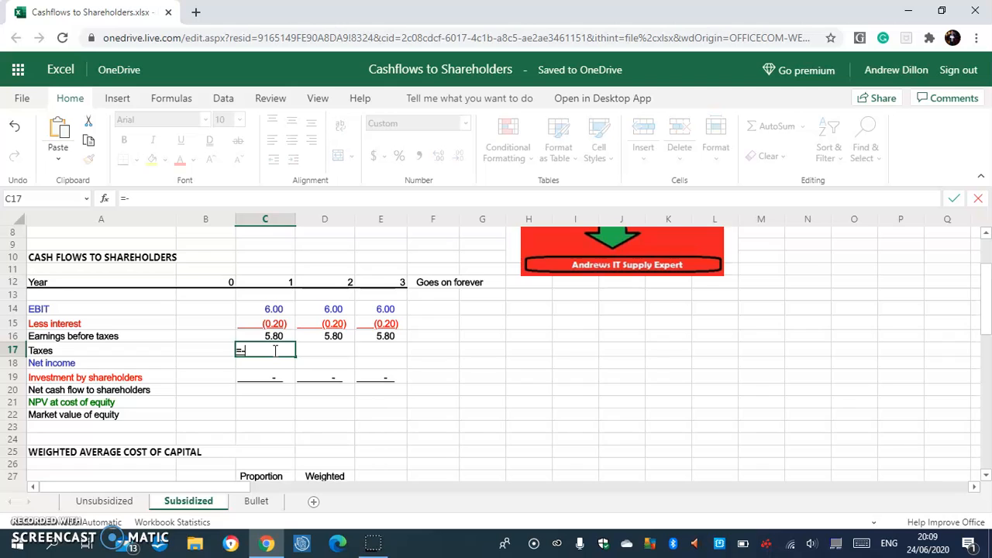
pyautogui.write('C16')
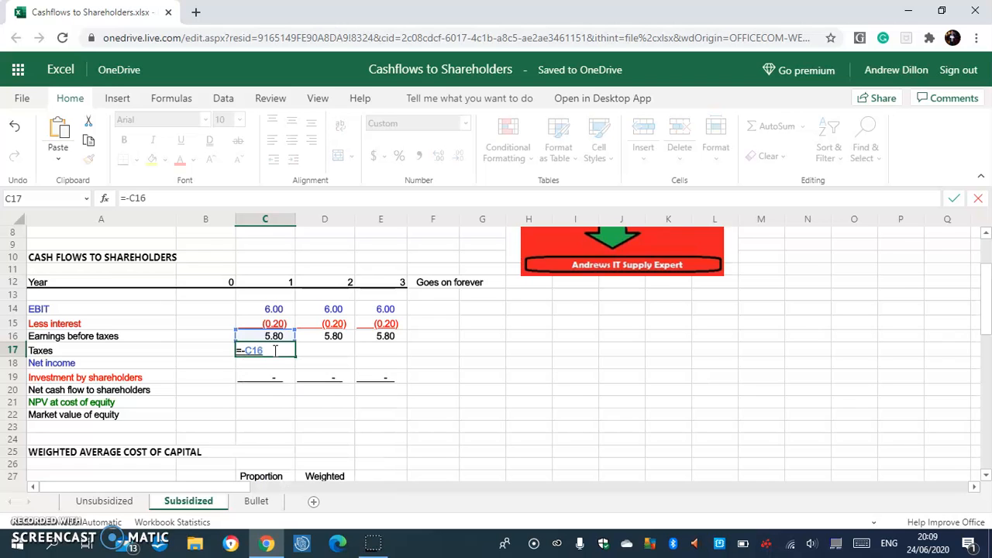
pyautogui.write('*$B$4')
pyautogui.press('Return')
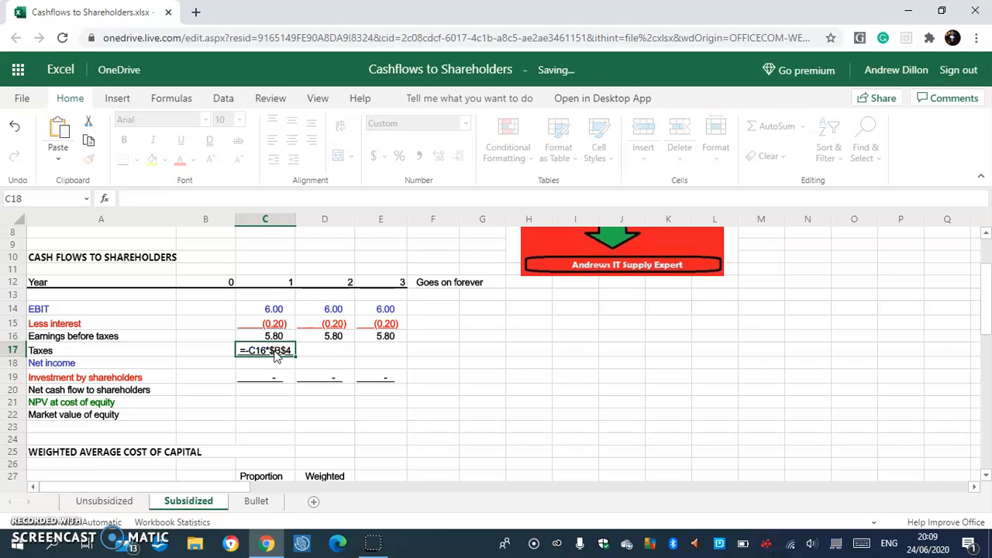
# Fill the Taxes formula in C17 across to E17 and check which cells it references, including the tax rate
pyautogui.click(275, 353)
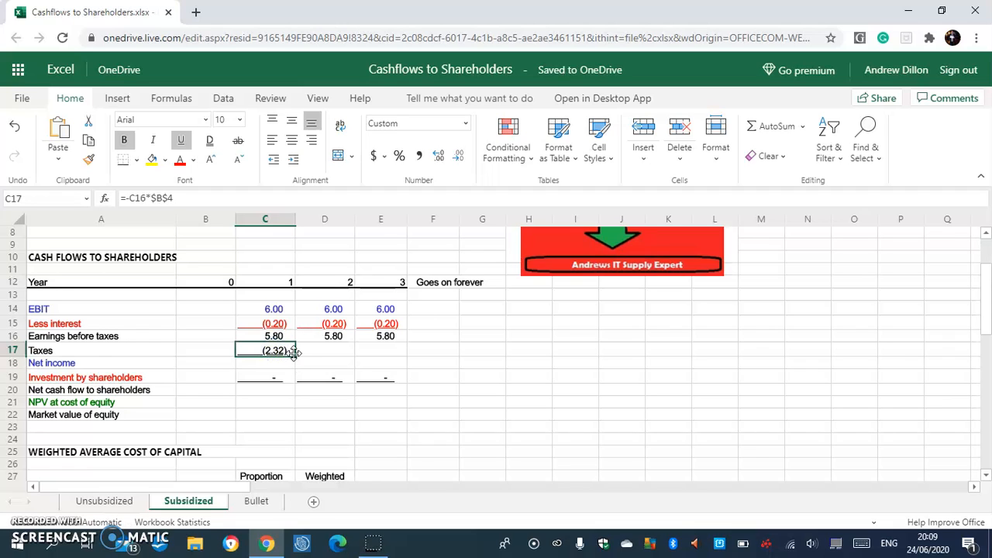
pyautogui.moveTo(297, 354); pyautogui.dragTo(380, 354)
pyautogui.click(277, 351)
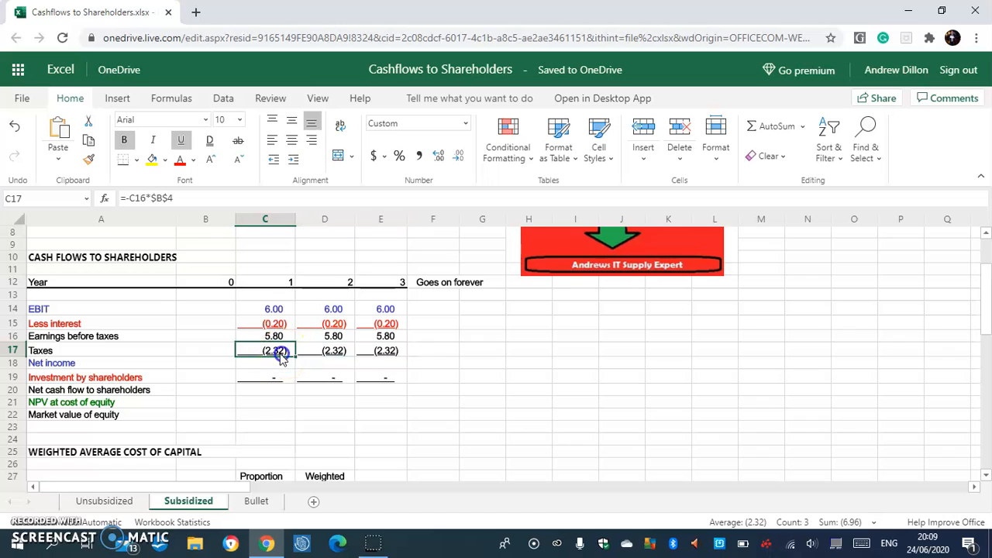
pyautogui.click(141, 197)
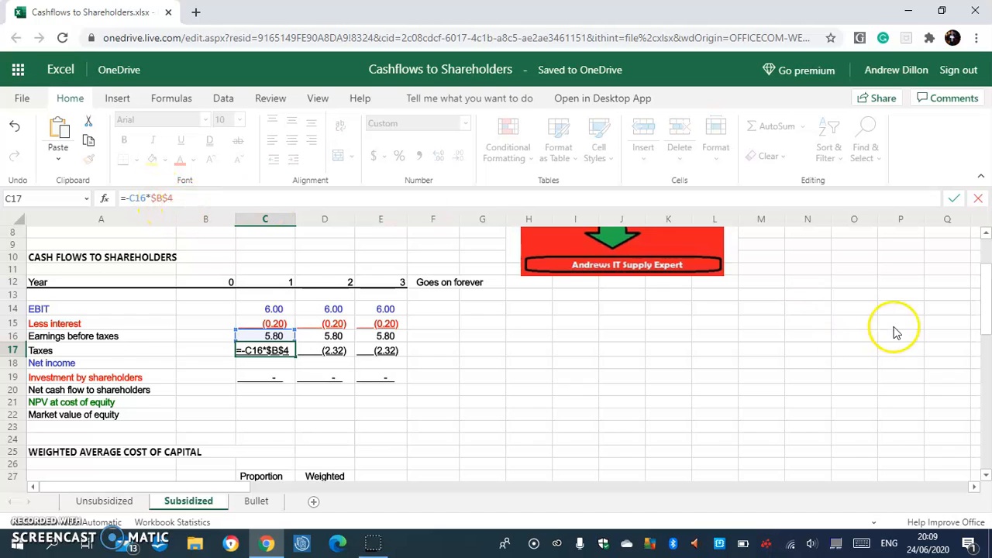
pyautogui.scroll(3, 988, 308)
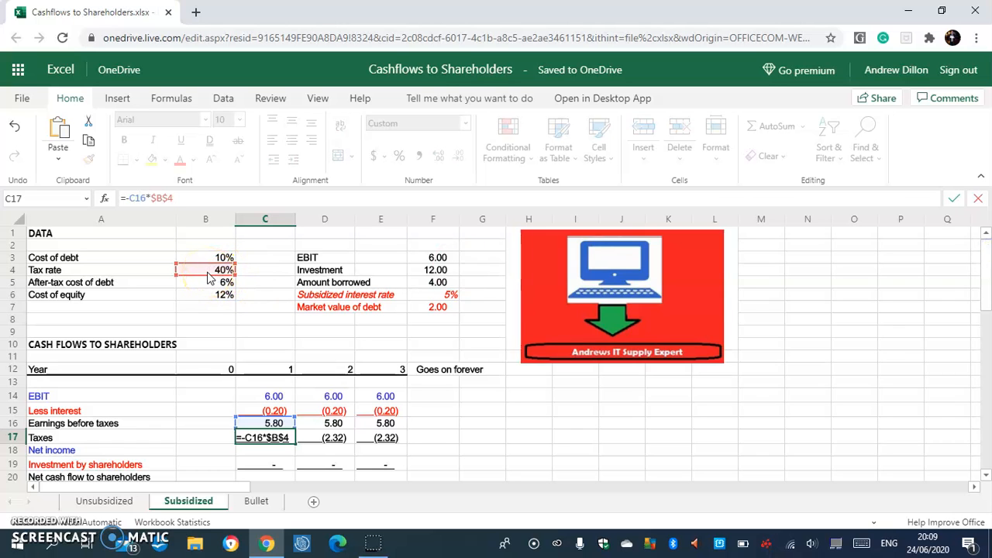
pyautogui.scroll(-5, 986, 310)
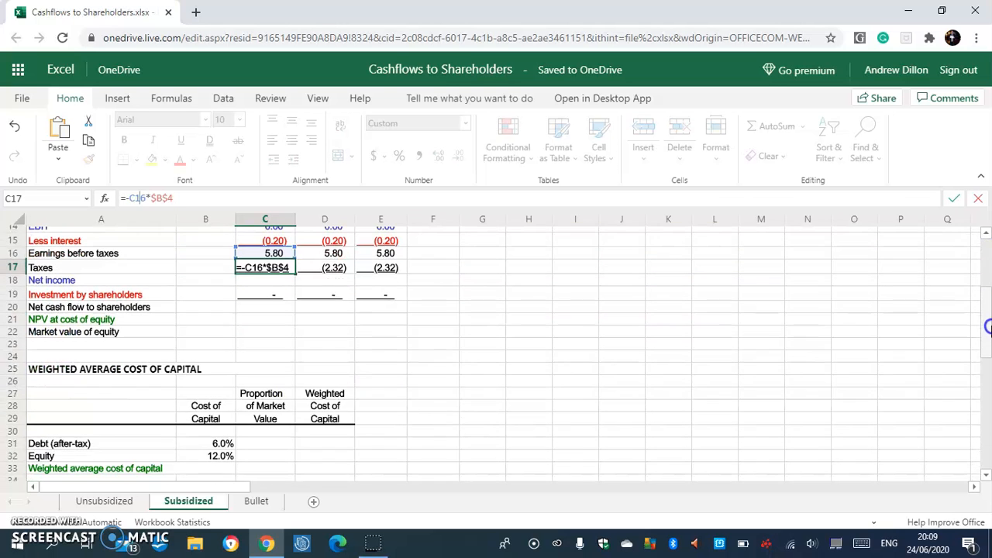
pyautogui.press('Return')
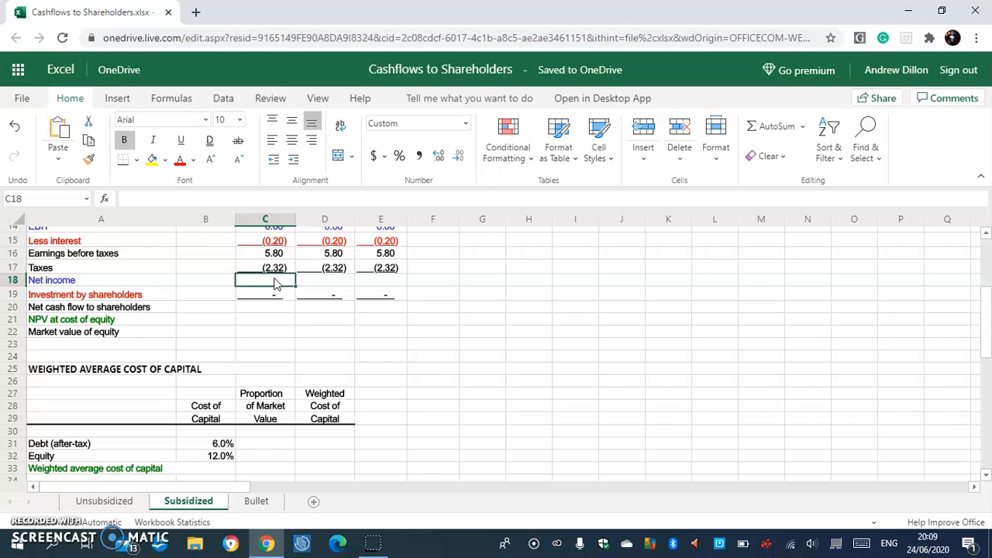
# Calculate Net income in C18 as =C16+C17 and fill it across to E18
pyautogui.write('=C16+')
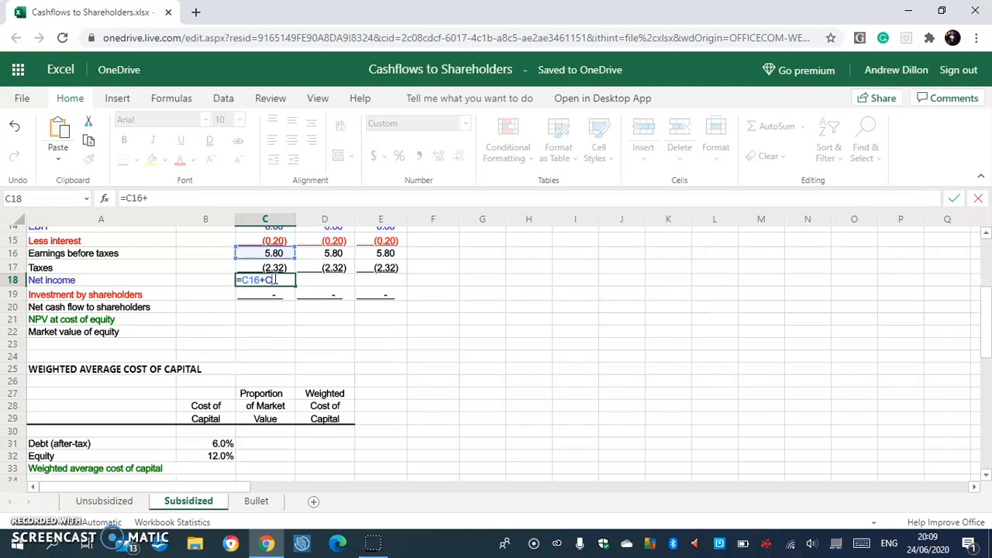
pyautogui.write('C17')
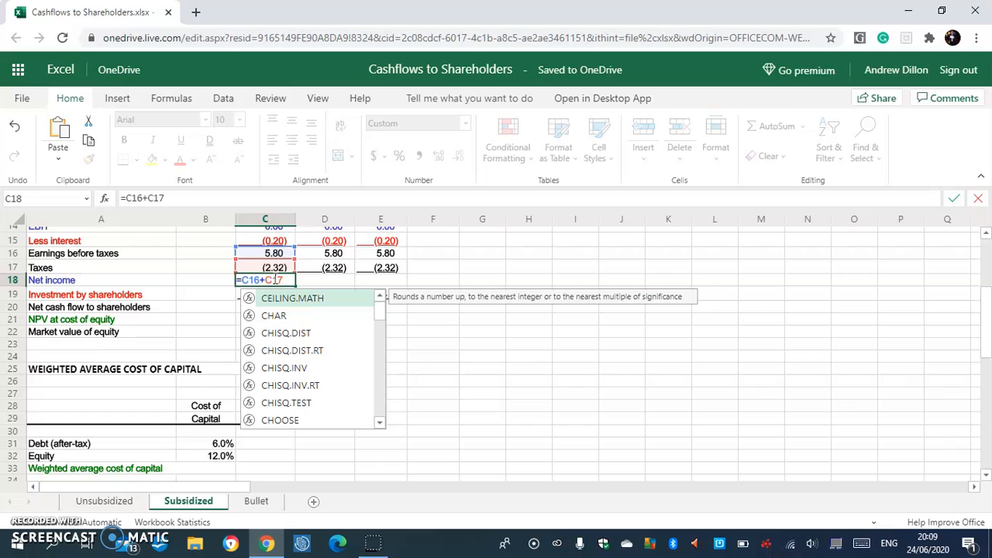
pyautogui.press('Return')
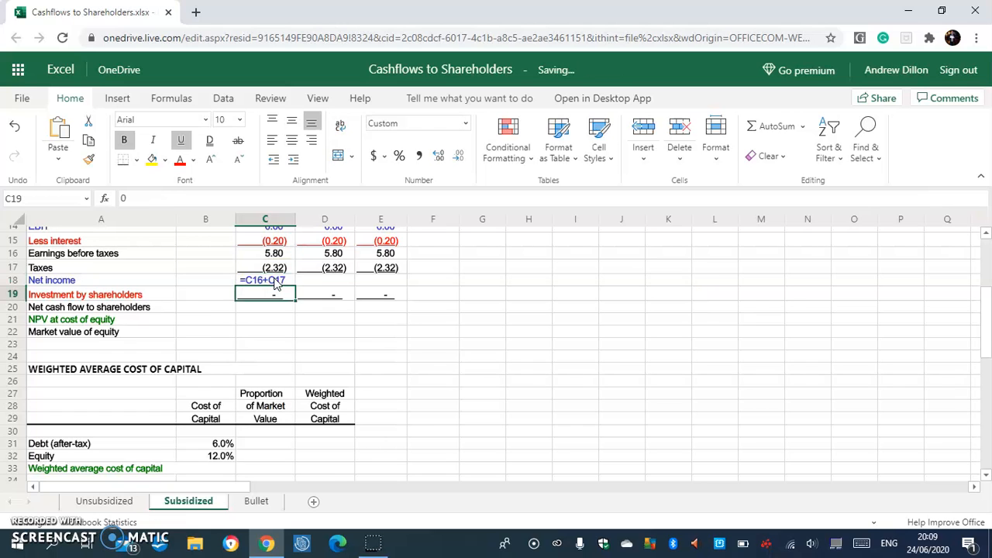
pyautogui.click(273, 282)
pyautogui.moveTo(293, 286); pyautogui.dragTo(370, 283)
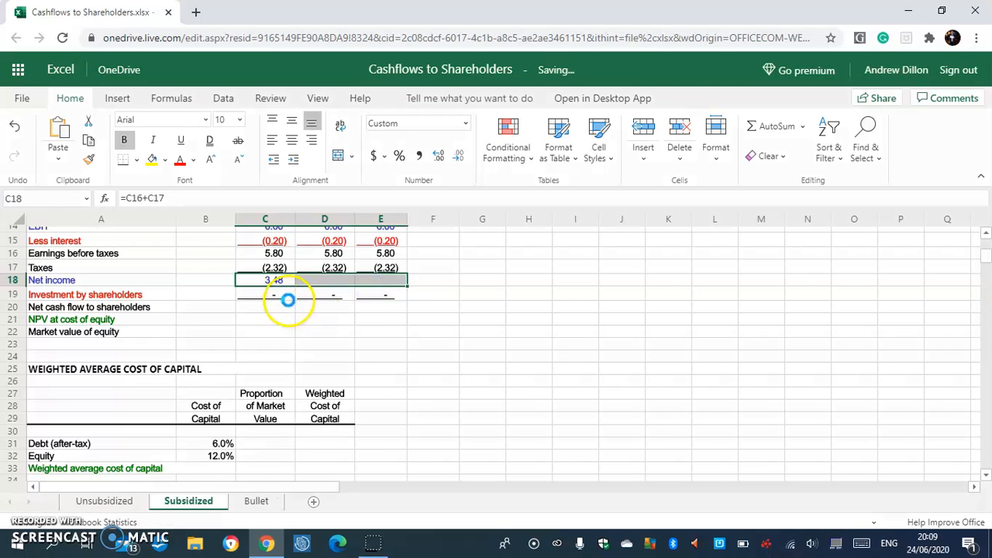
# Calculate the year 0 Investment by shareholders in B19 with =-(F4-F5) and review the entered formula
pyautogui.click(208, 294)
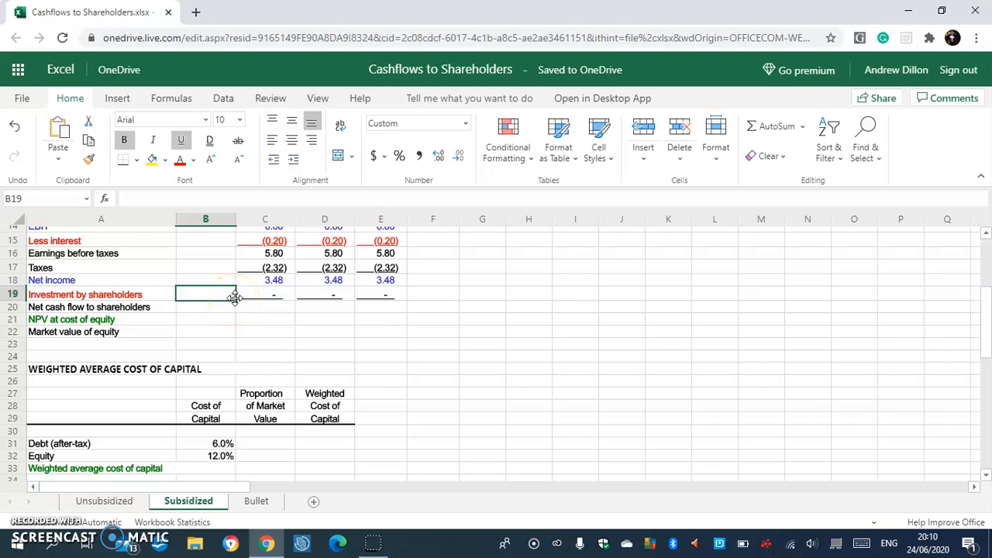
pyautogui.write('=-(')
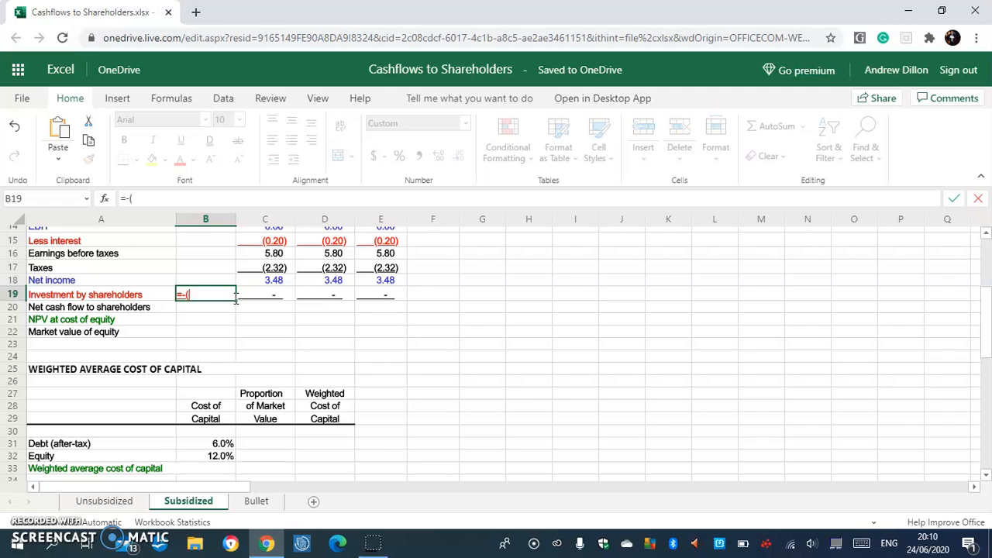
pyautogui.write('F4-D')
pyautogui.press('BackSpace')
pyautogui.write('F5)')
pyautogui.press('Return')
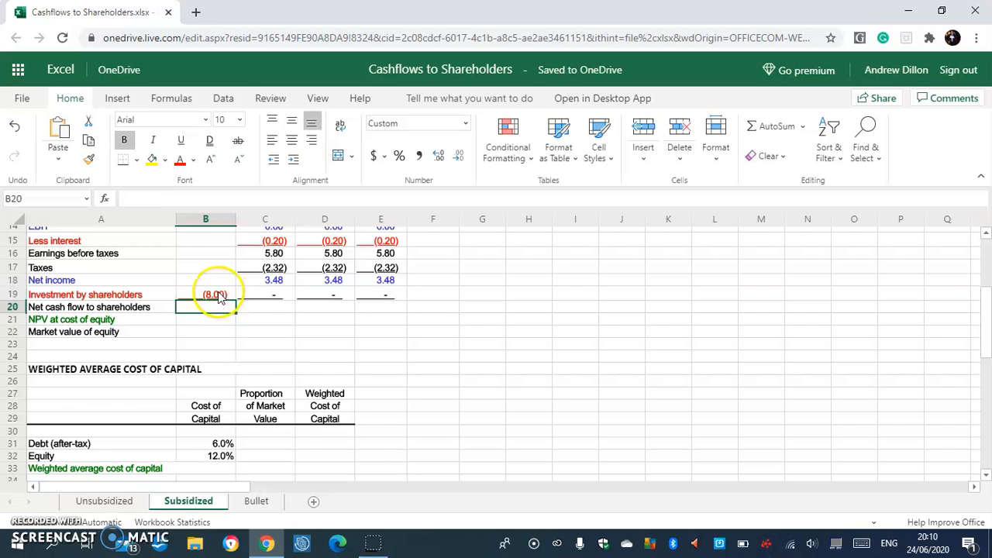
pyautogui.click(220, 297)
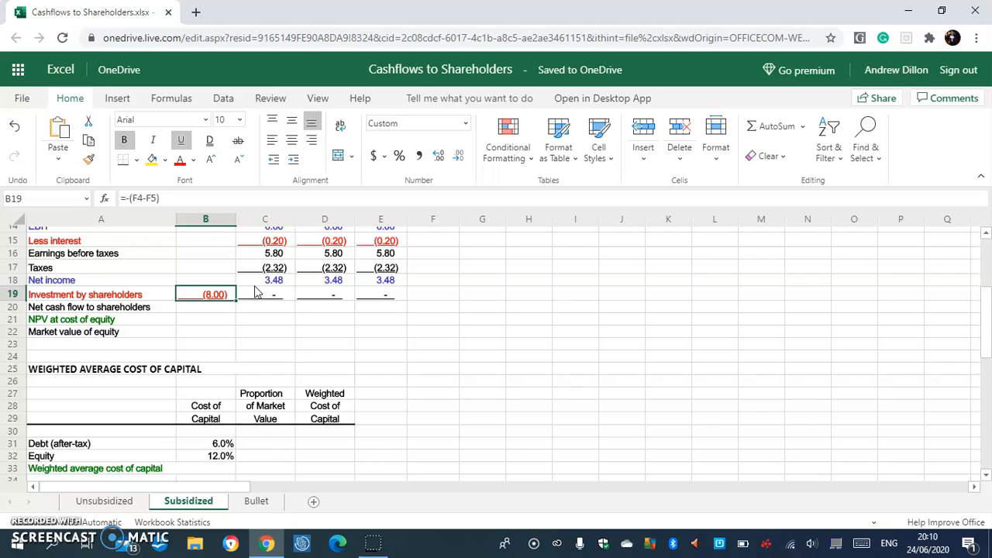
# Calculate Net cash flow to shareholders in B20 as =SUM(B18:B19) and fill it across to E20
pyautogui.click(219, 311)
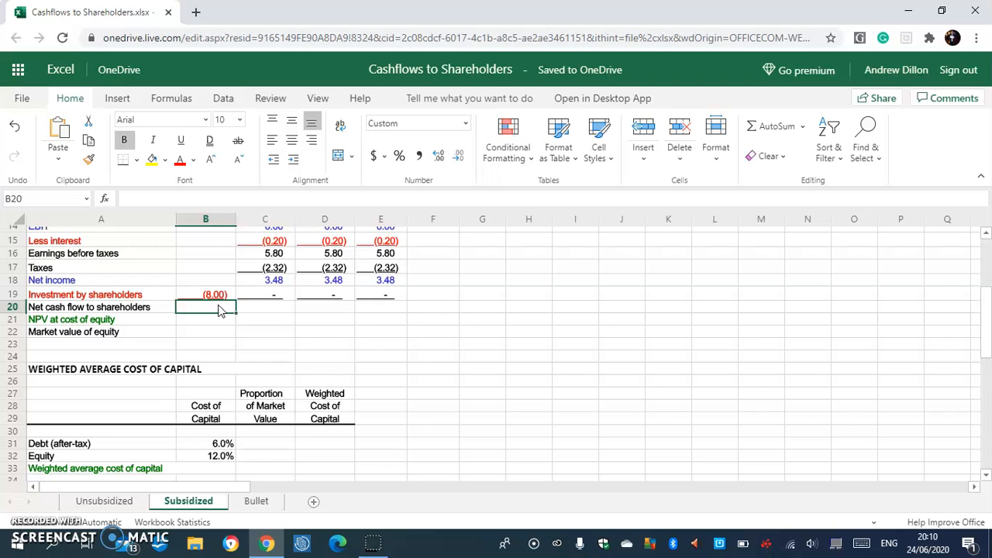
pyautogui.write('=S')
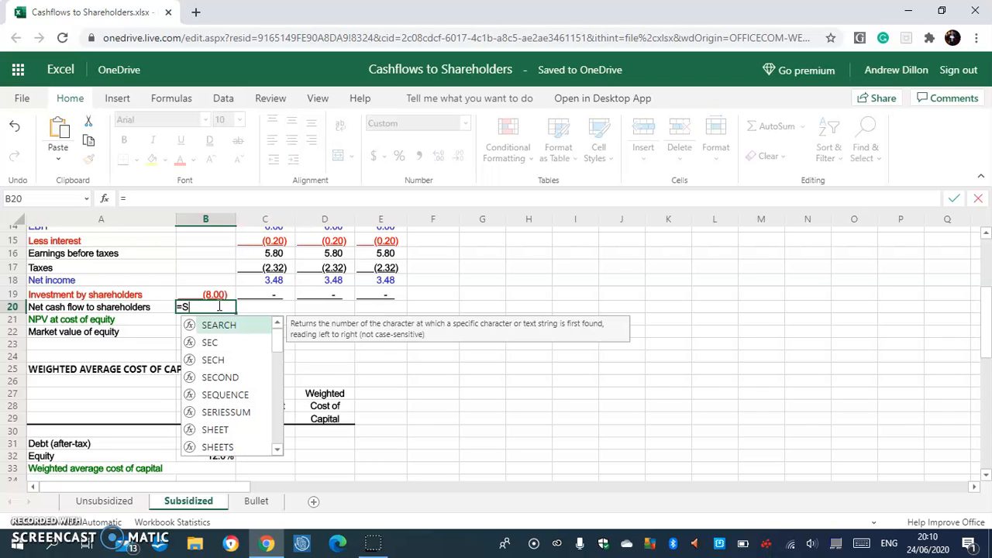
pyautogui.write('UM(')
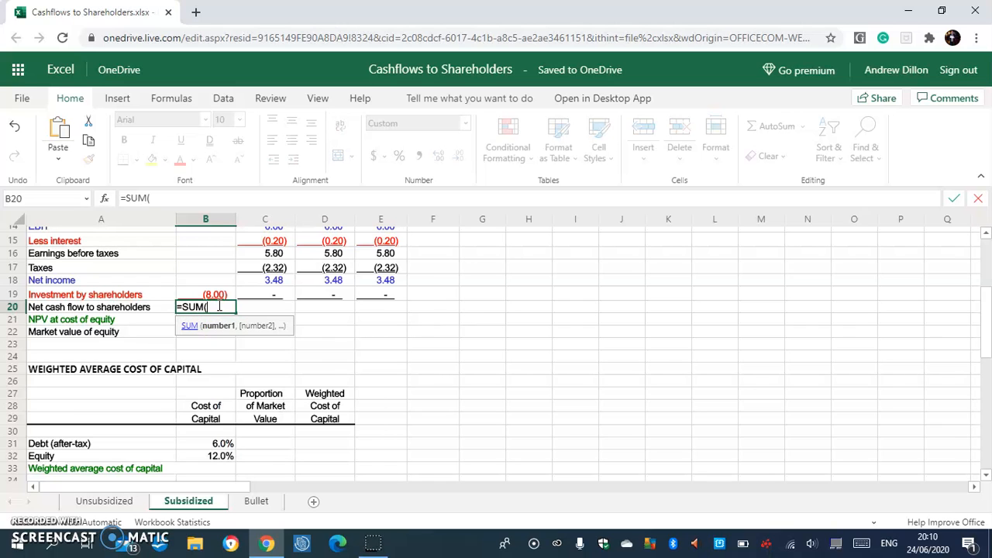
pyautogui.write('B18:B19)')
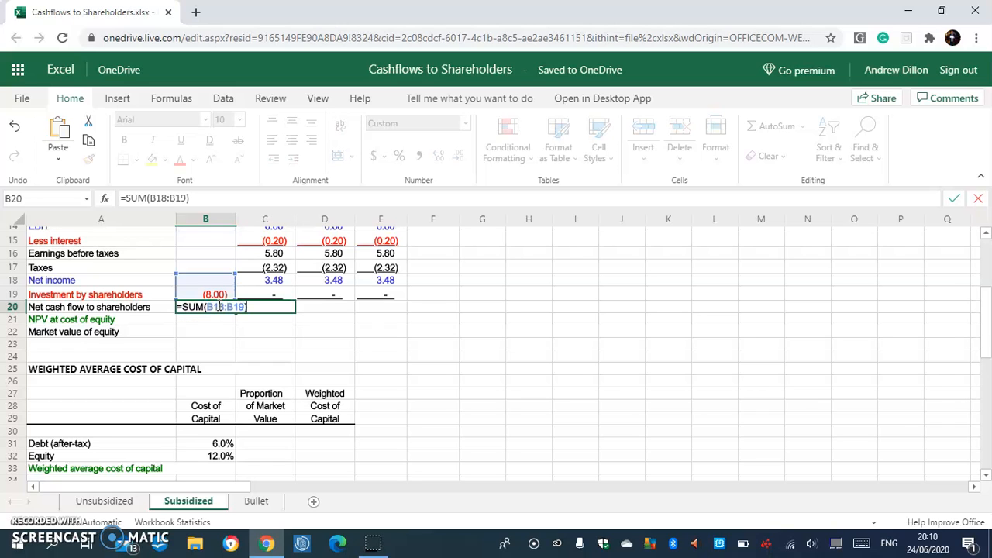
pyautogui.press('Return')
pyautogui.click(220, 308)
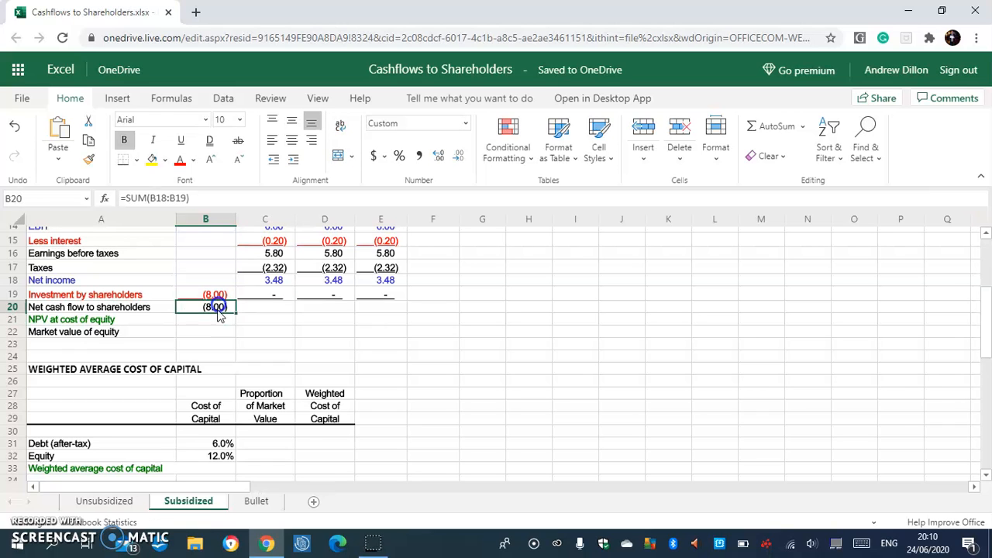
pyautogui.moveTo(235, 313); pyautogui.dragTo(363, 303)
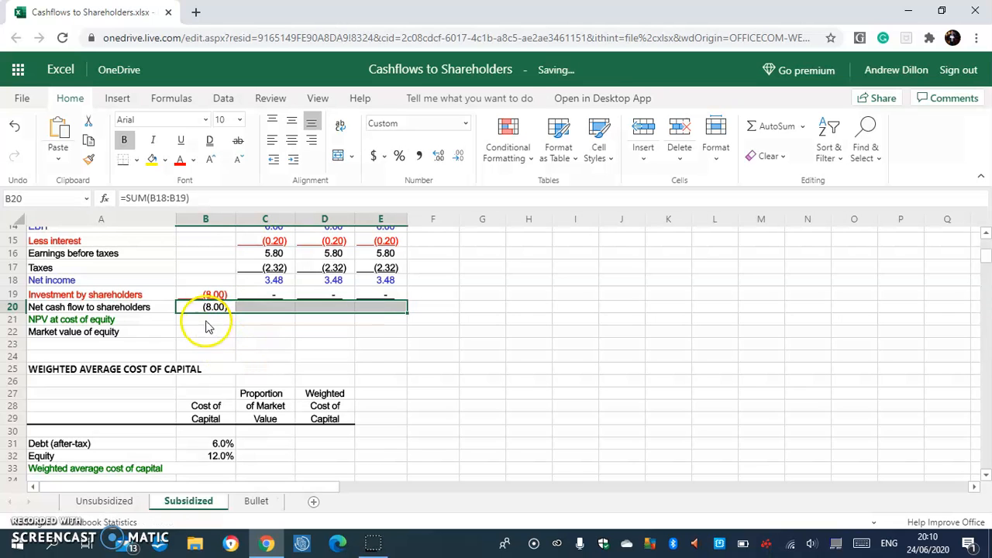
# Calculate NPV at cost of equity in B21 with the formula =B20+C20/B6
pyautogui.click(208, 321)
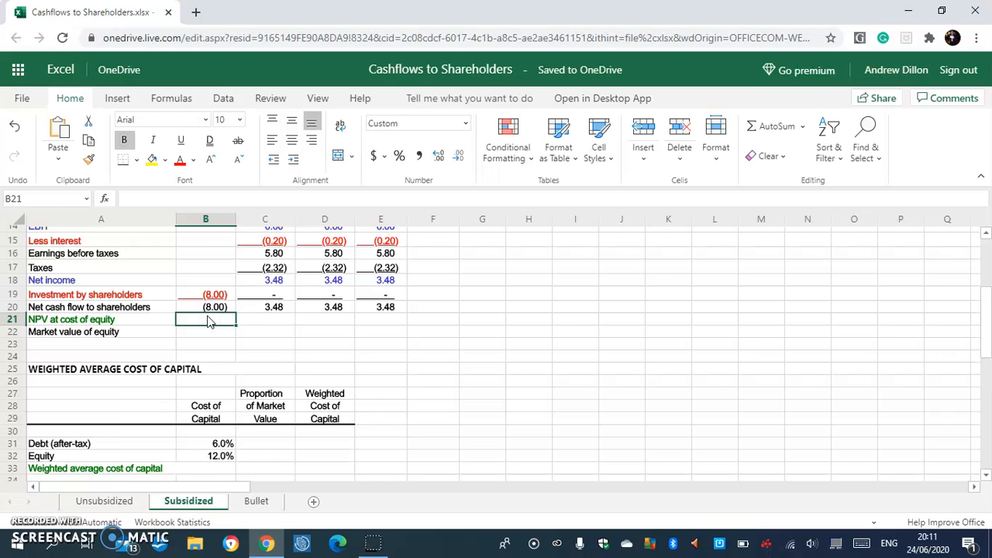
pyautogui.click(203, 323)
pyautogui.write('=B2')
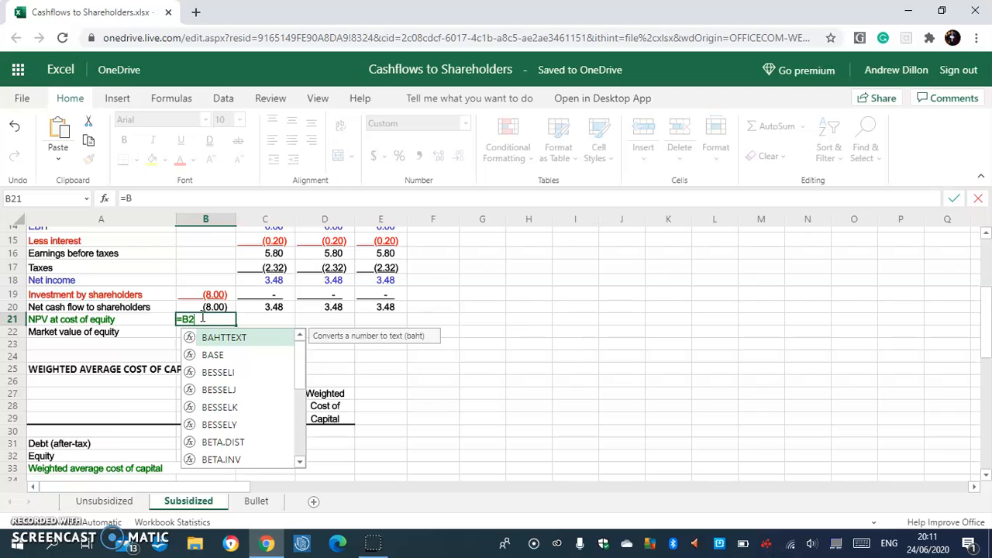
pyautogui.write('0')
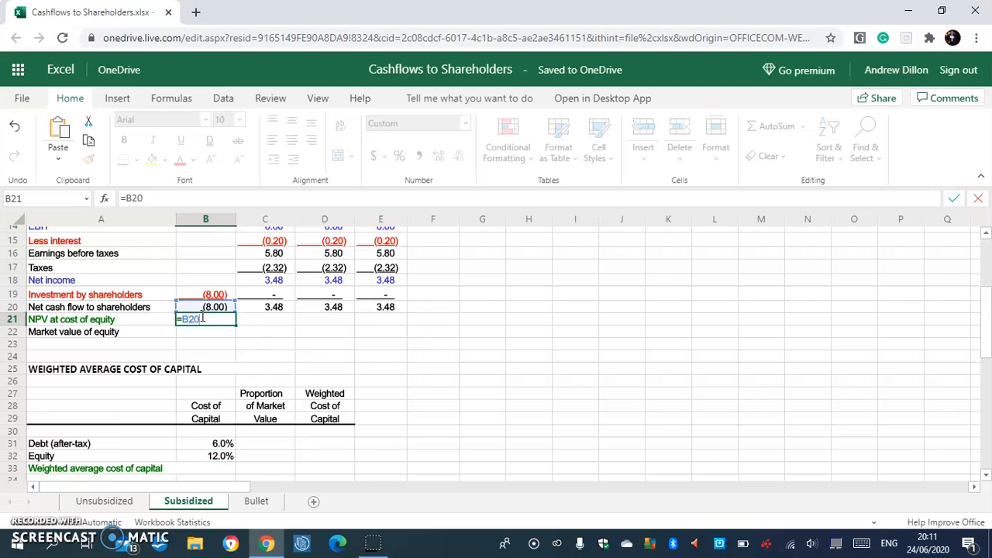
pyautogui.write('+C20/')
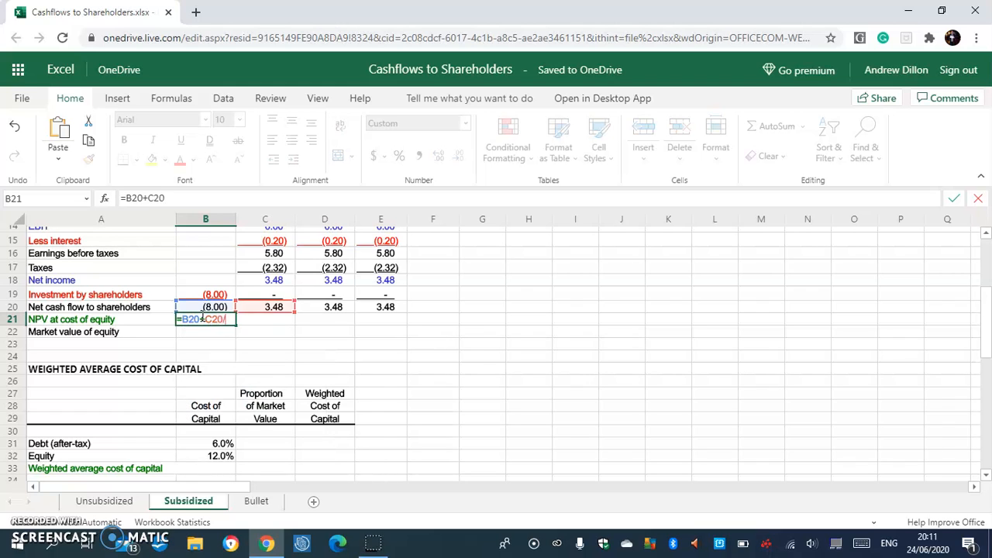
pyautogui.write('B6')
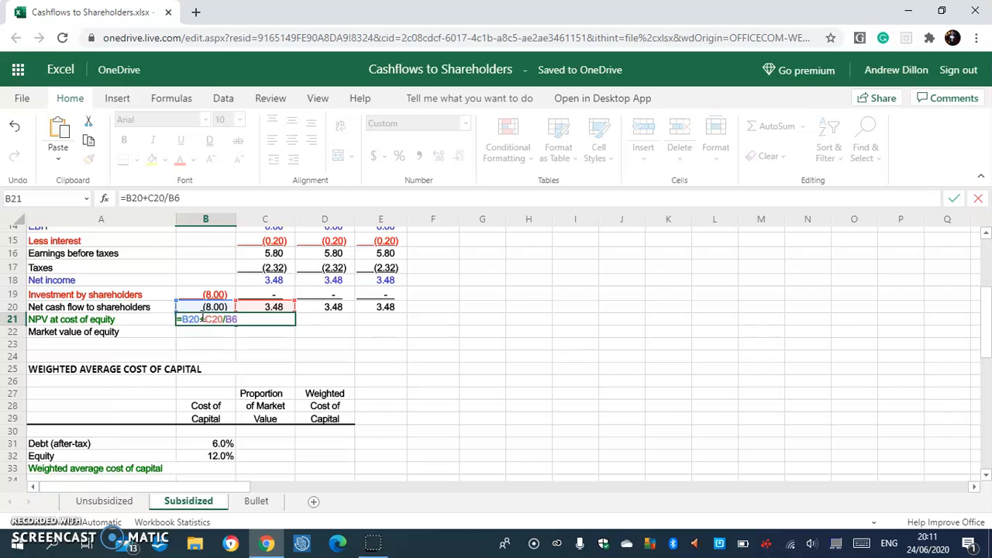
pyautogui.press('Return')
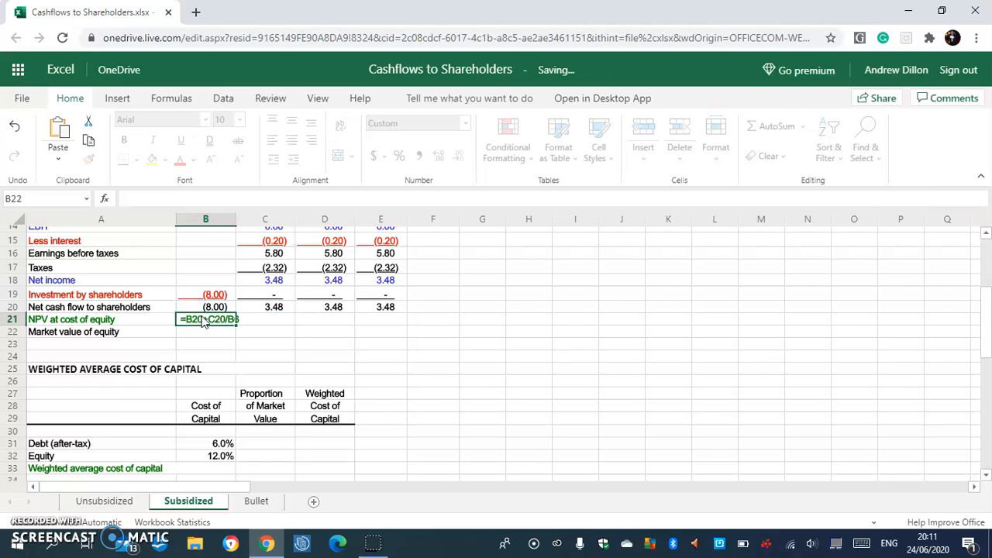
# Check which cash flow and cost of equity cells the NPV formula in B21 references
pyautogui.click(212, 331)
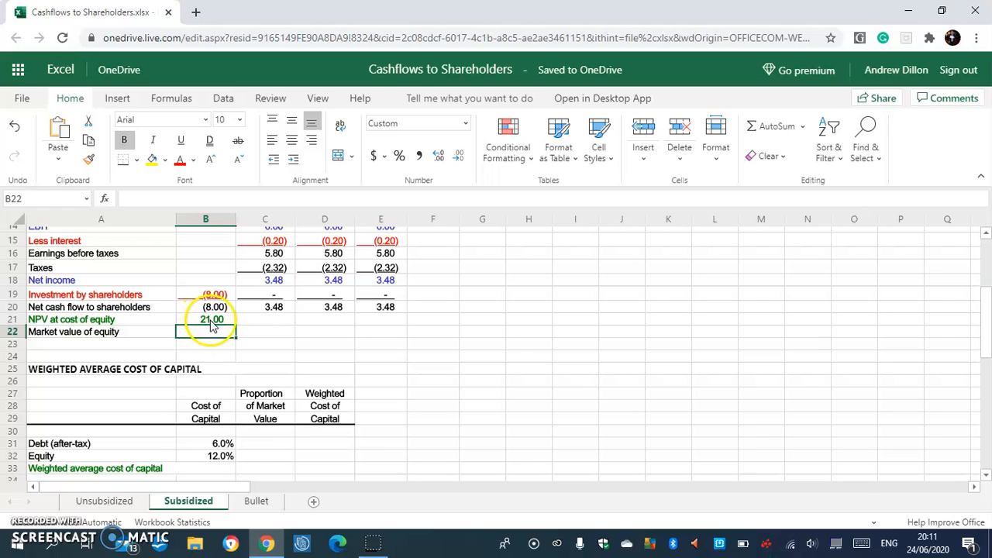
pyautogui.click(213, 319)
pyautogui.click(217, 329)
pyautogui.click(211, 320)
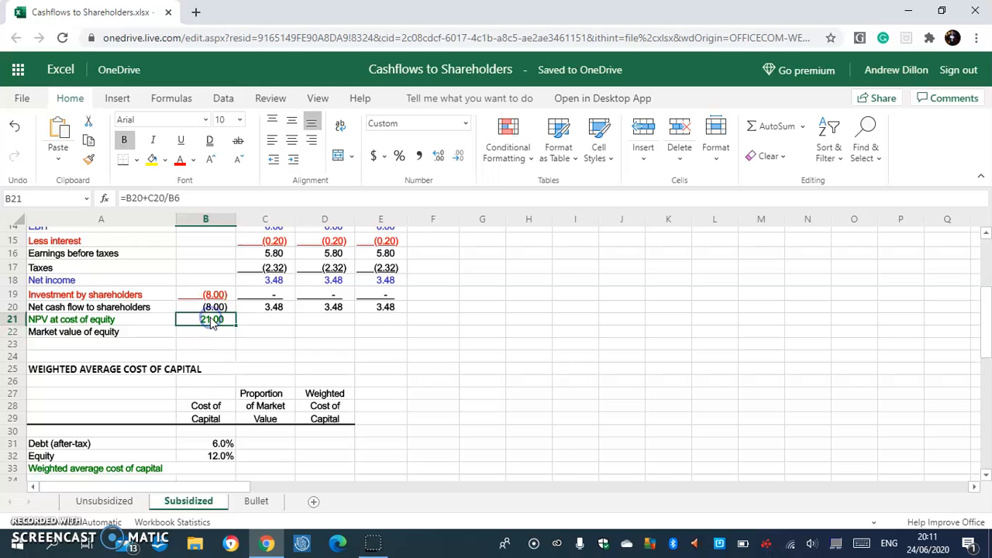
pyautogui.click(187, 199)
pyautogui.scroll(5, 982, 287)
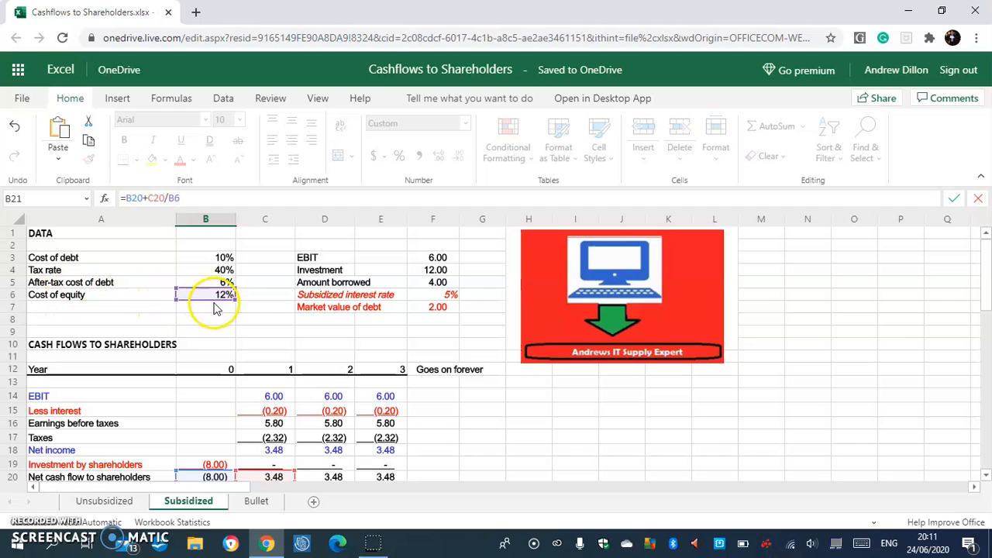
pyautogui.moveTo(983, 255); pyautogui.dragTo(985, 322)
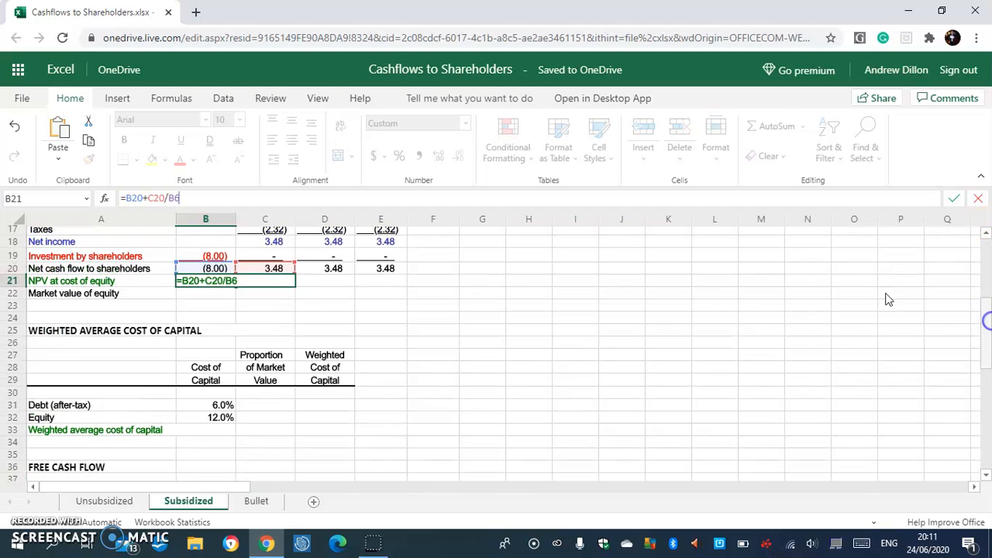
pyautogui.click(954, 199)
# Calculate Market value of equity in B22 with the formula =C20/B6
pyautogui.click(203, 293)
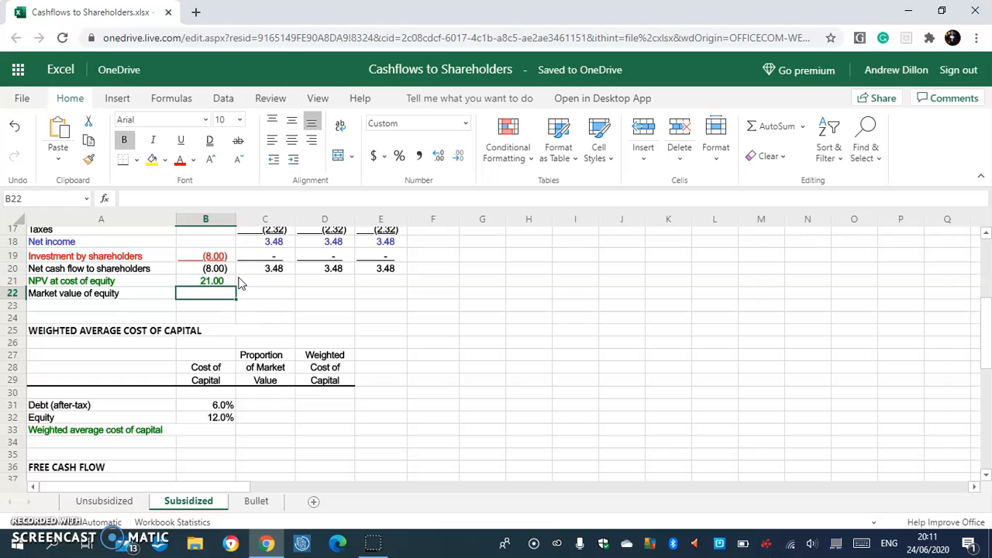
pyautogui.write('=C20')
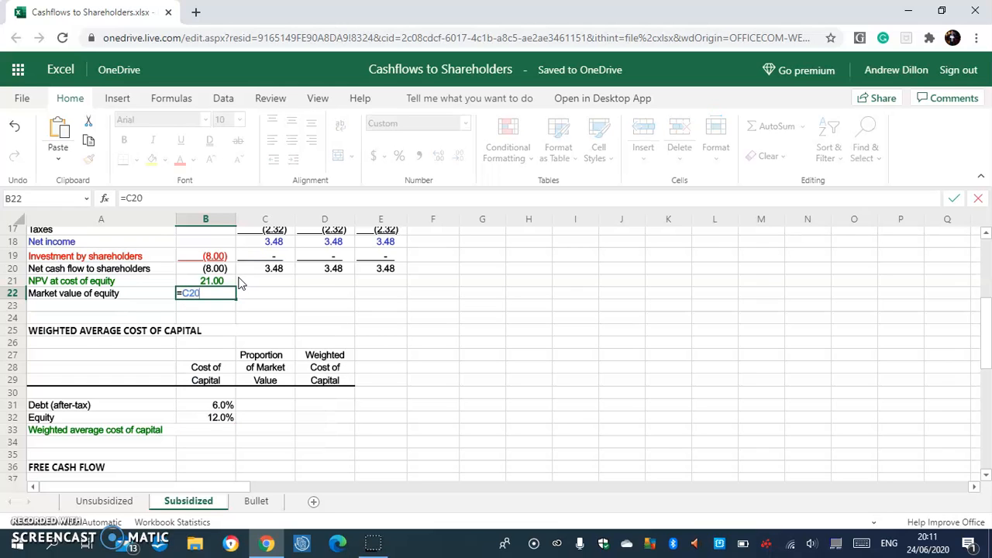
pyautogui.write('/B6')
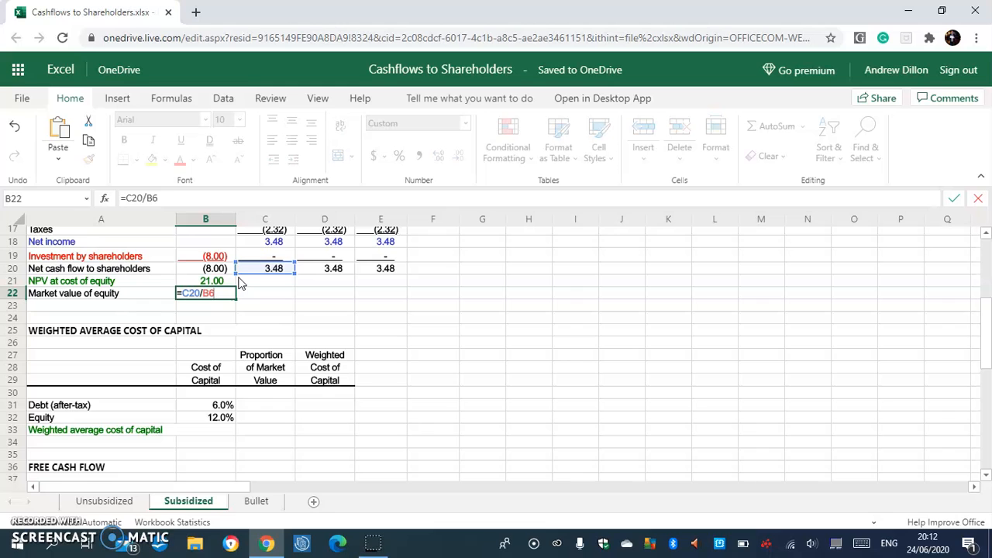
pyautogui.press('Return')
pyautogui.click(208, 302)
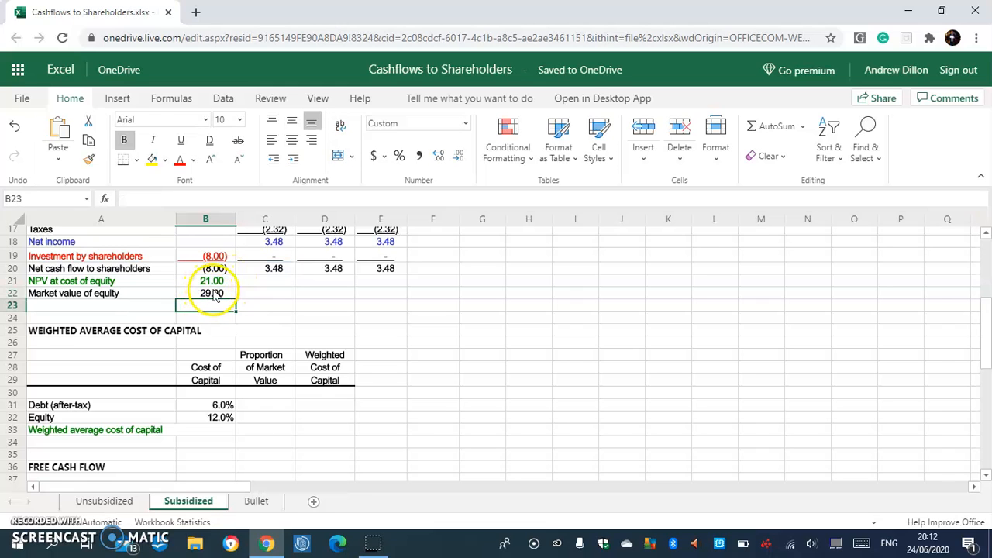
pyautogui.scroll(-2, 973, 317)
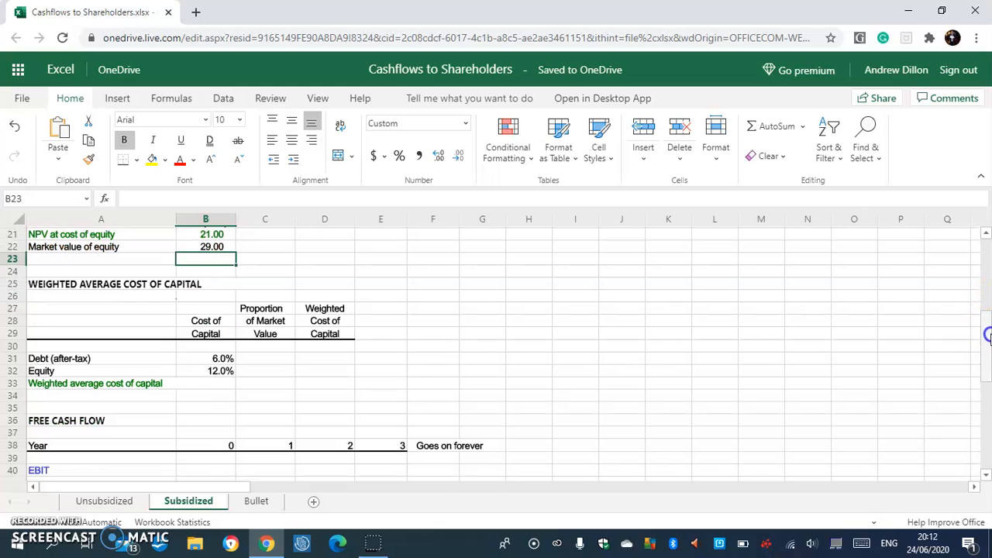
# Calculate debt's proportion of market value in C31 with the formula =F7/(F7+B22)
pyautogui.click(269, 357)
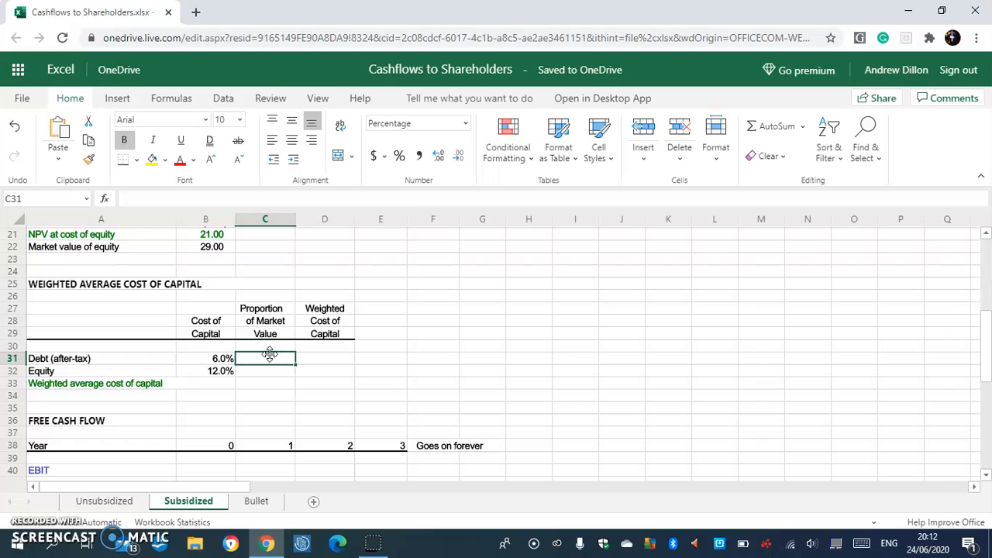
pyautogui.click(271, 358)
pyautogui.write('=F7')
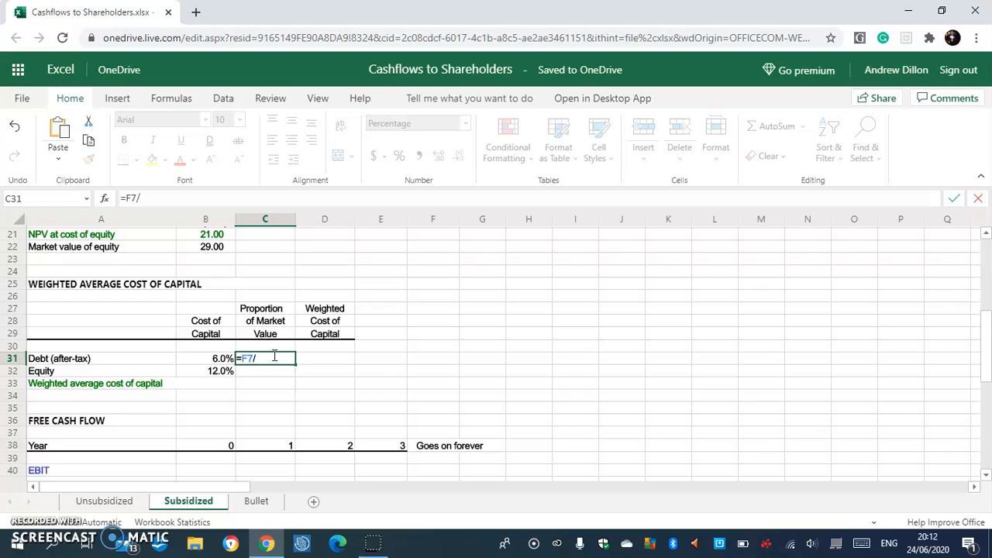
pyautogui.write('/(F7+B22)')
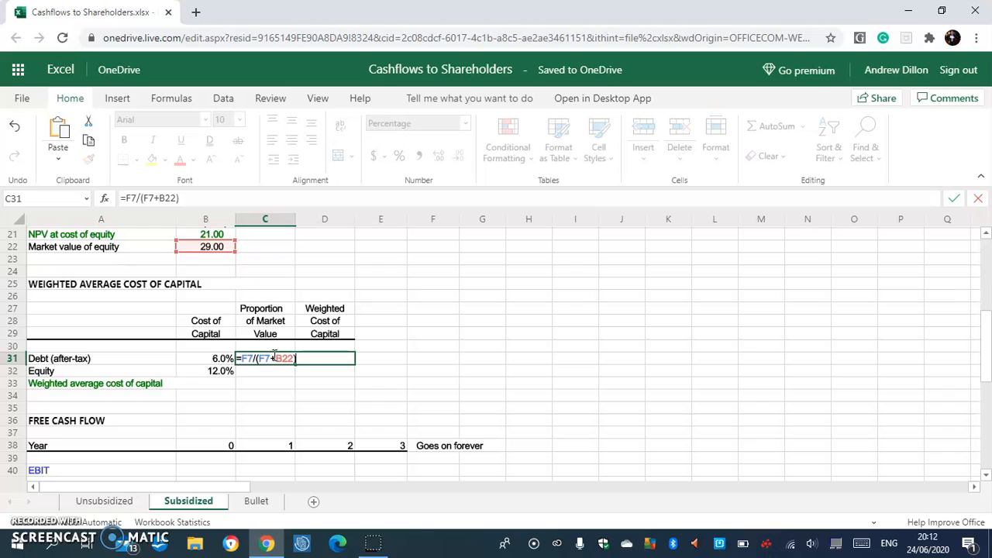
pyautogui.press('Return')
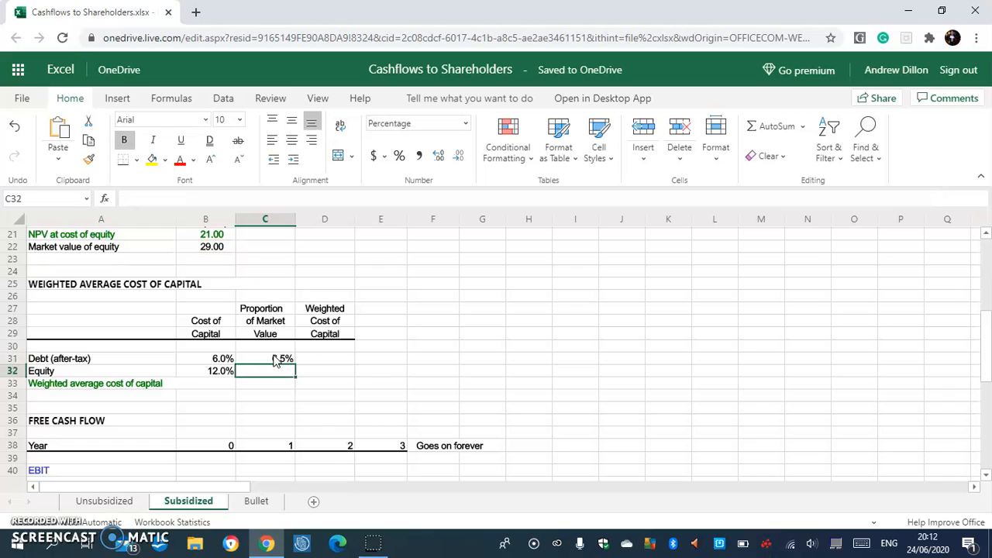
# Calculate equity's proportion of market value in C32 with the formula =1-C31
pyautogui.click(276, 380)
pyautogui.click(276, 371)
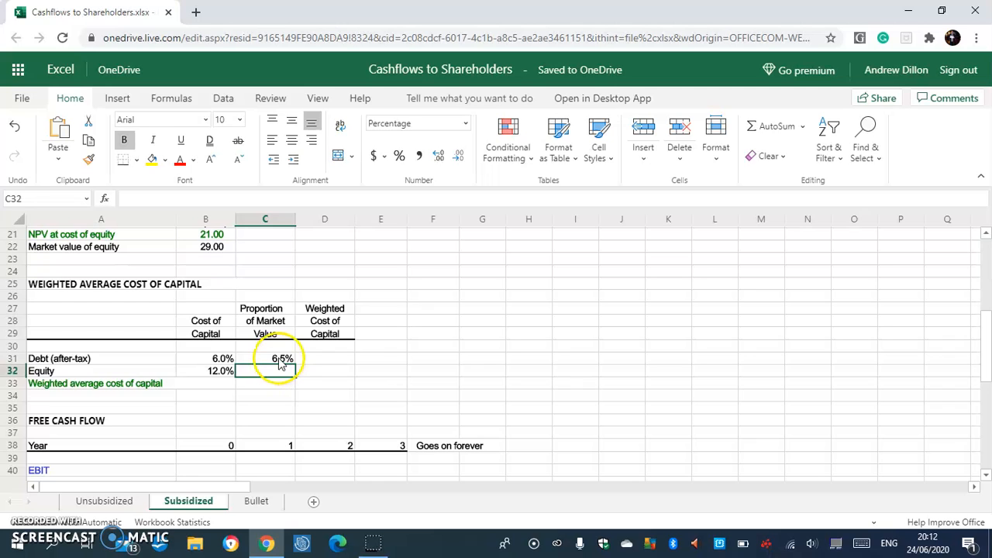
pyautogui.click(281, 360)
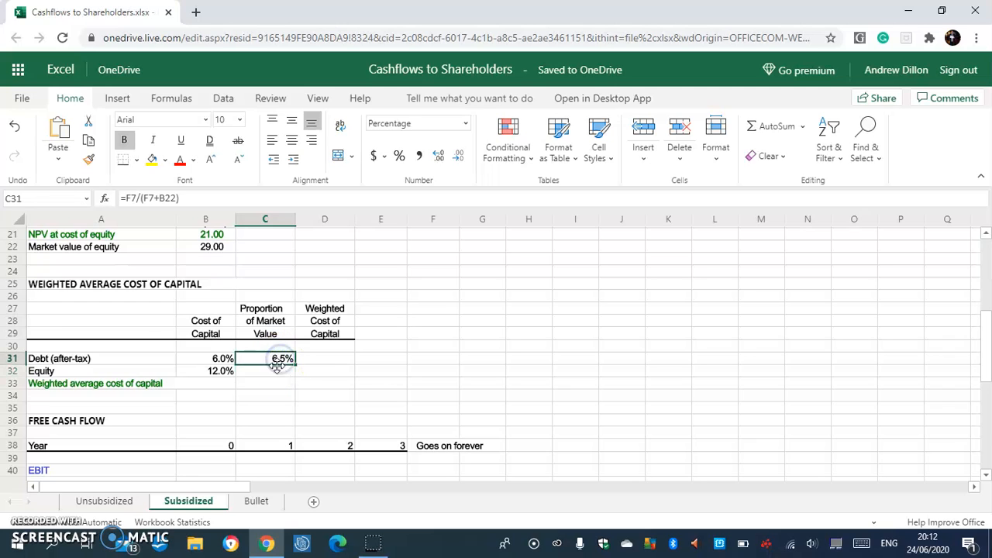
pyautogui.click(278, 372)
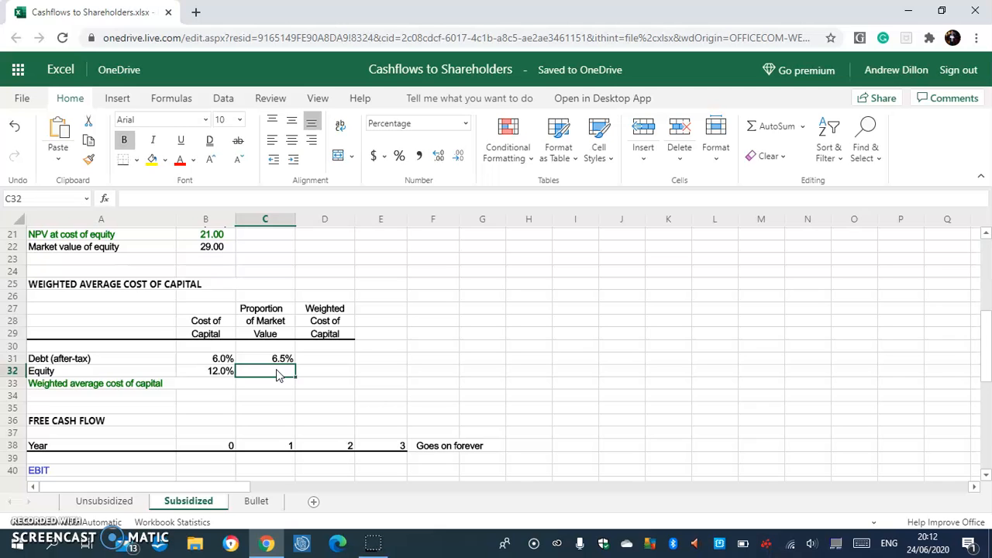
pyautogui.write('=')
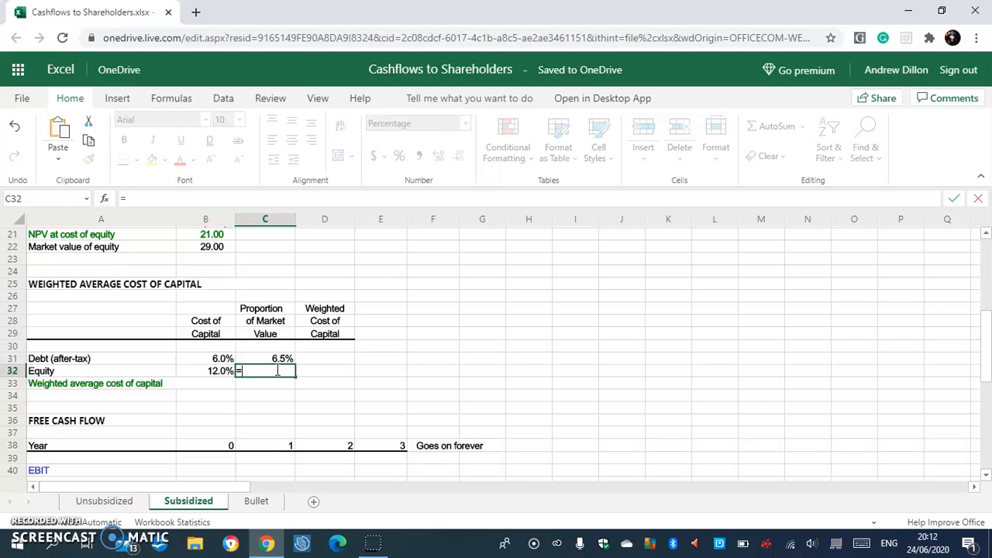
pyautogui.write('1-B31')
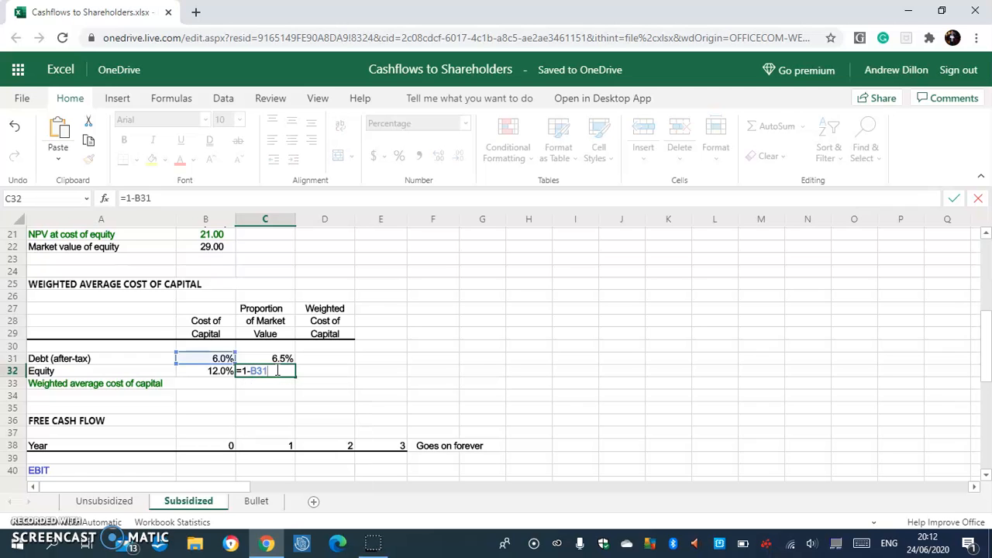
pyautogui.press('BackSpace')
pyautogui.press('BackSpace')
pyautogui.press('BackSpace')
pyautogui.write('C31')
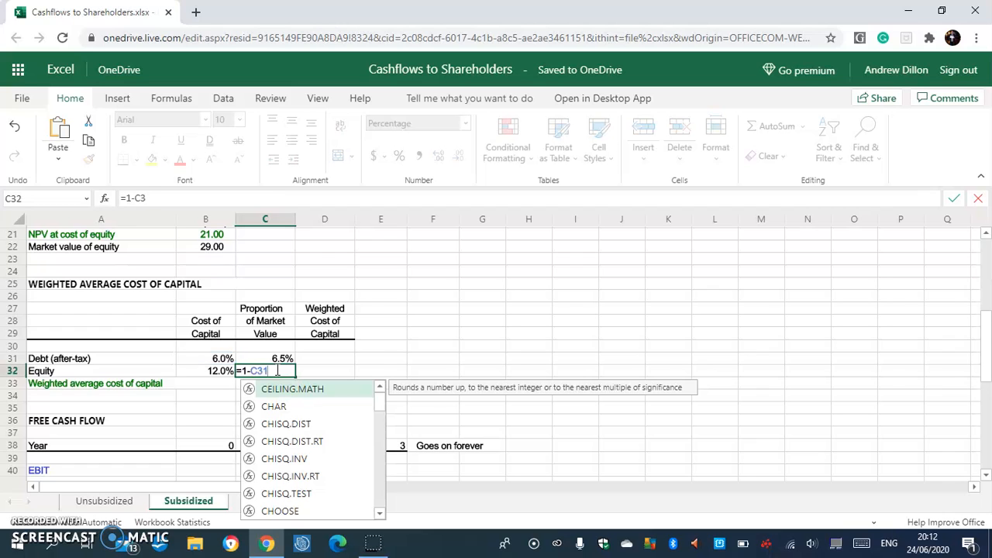
pyautogui.press('Return')
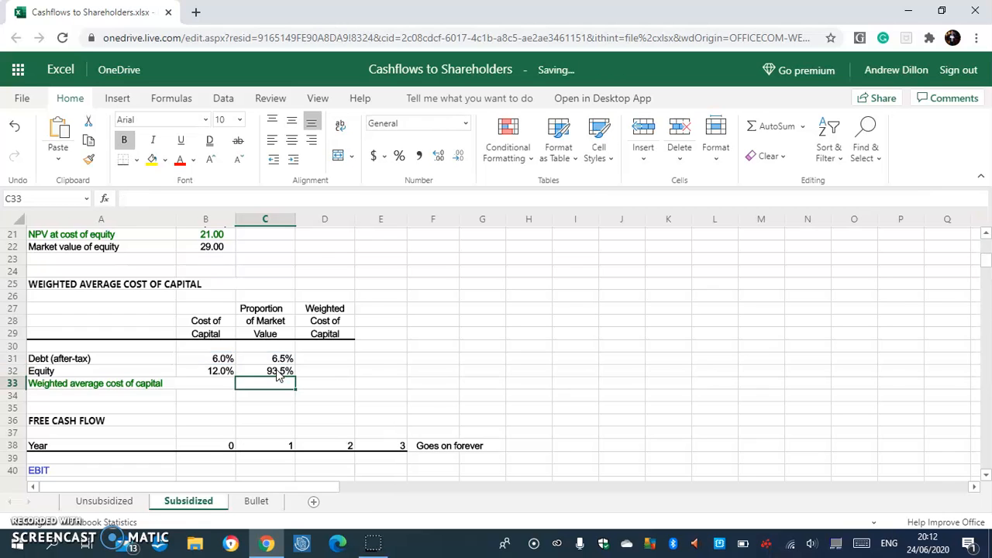
# Calculate the weighted cost of debt in D31 as =B31*C31 and fill it down to the Equity row in D32
pyautogui.click(326, 364)
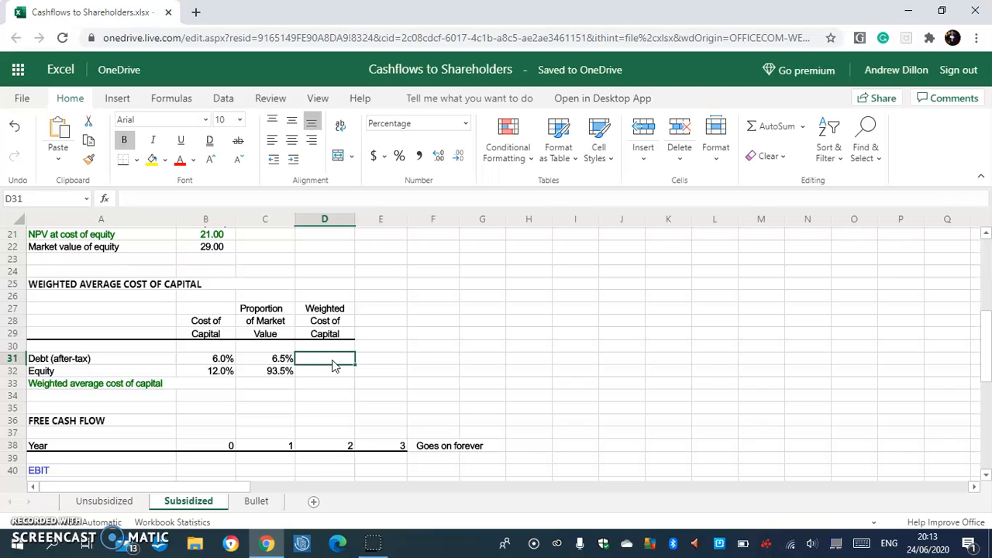
pyautogui.write('=B3')
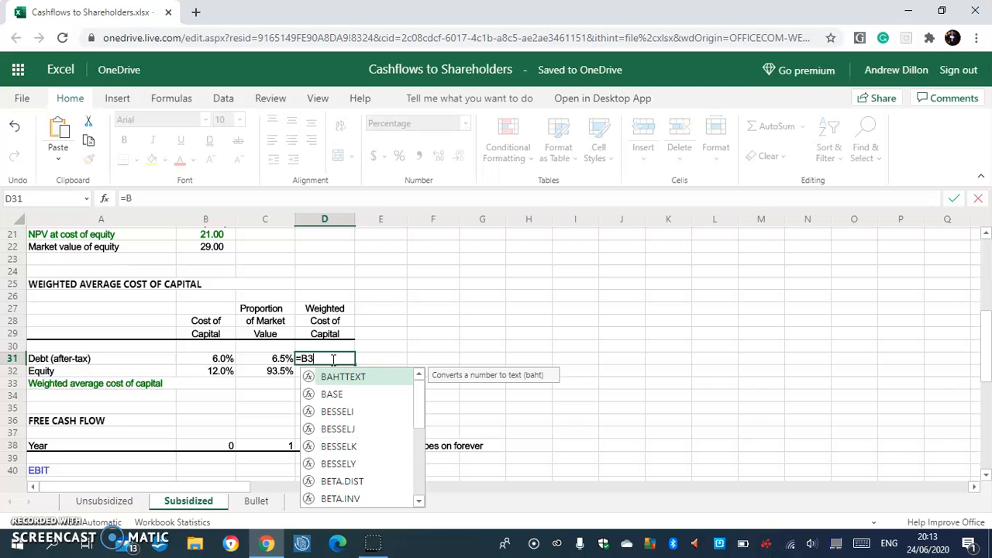
pyautogui.write('1*C31')
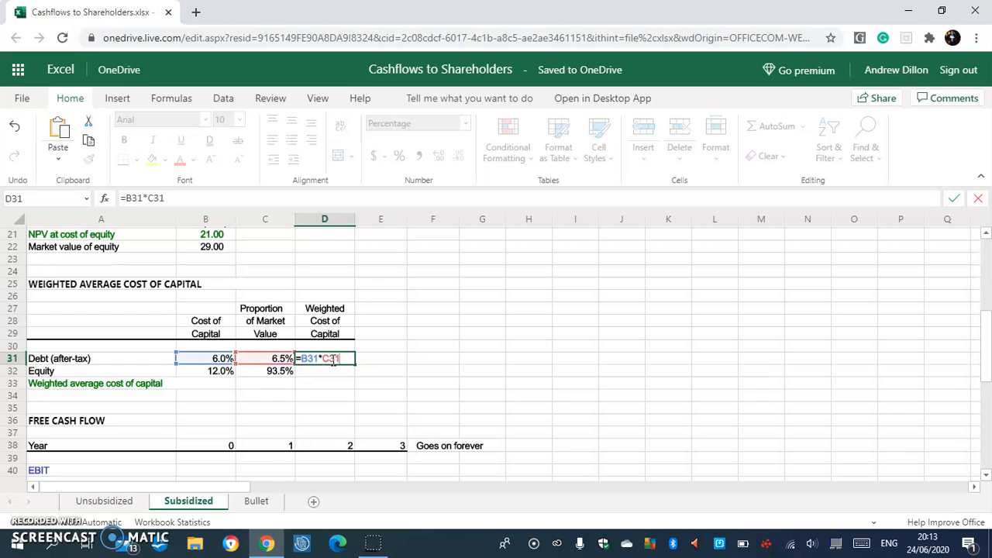
pyautogui.press('Return')
pyautogui.click(328, 357)
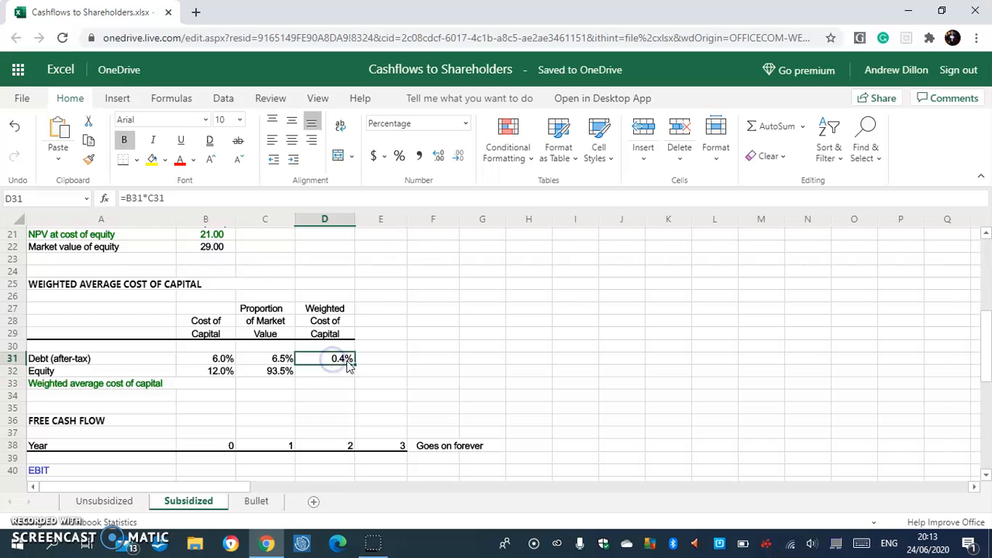
pyautogui.moveTo(355, 361); pyautogui.dragTo(348, 371)
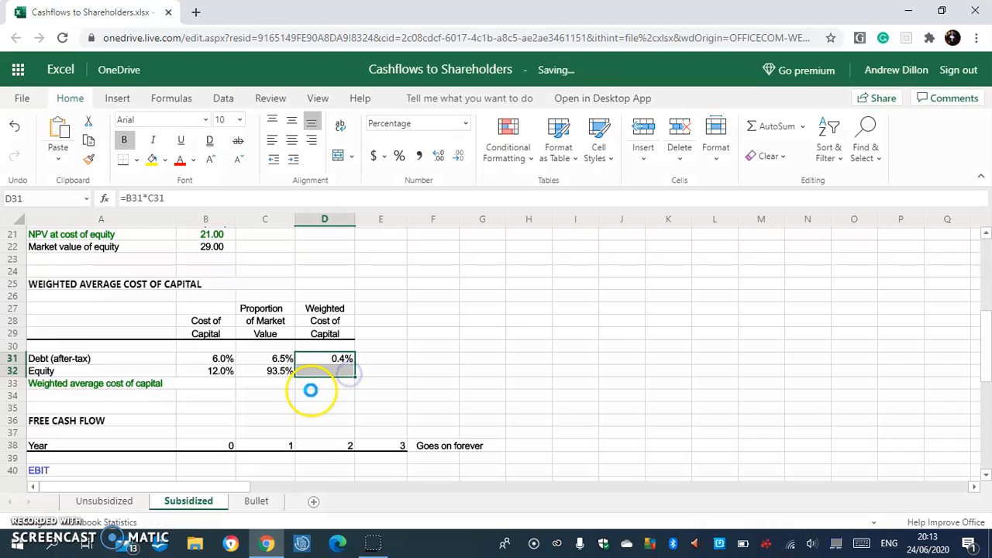
# Calculate the Weighted average cost of capital in D33 as =D31+D32 and review the formulas in D31 to D33
pyautogui.click(323, 383)
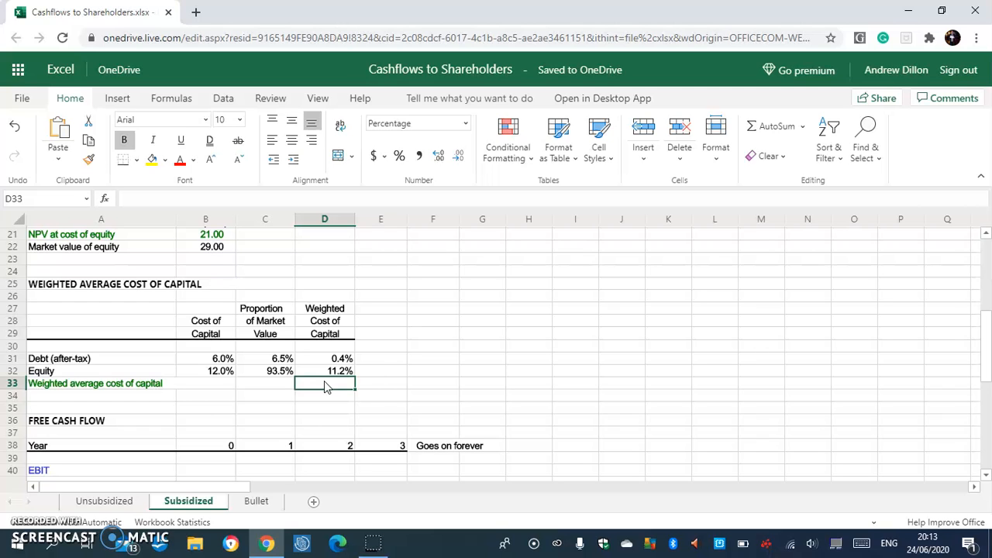
pyautogui.write('=D3')
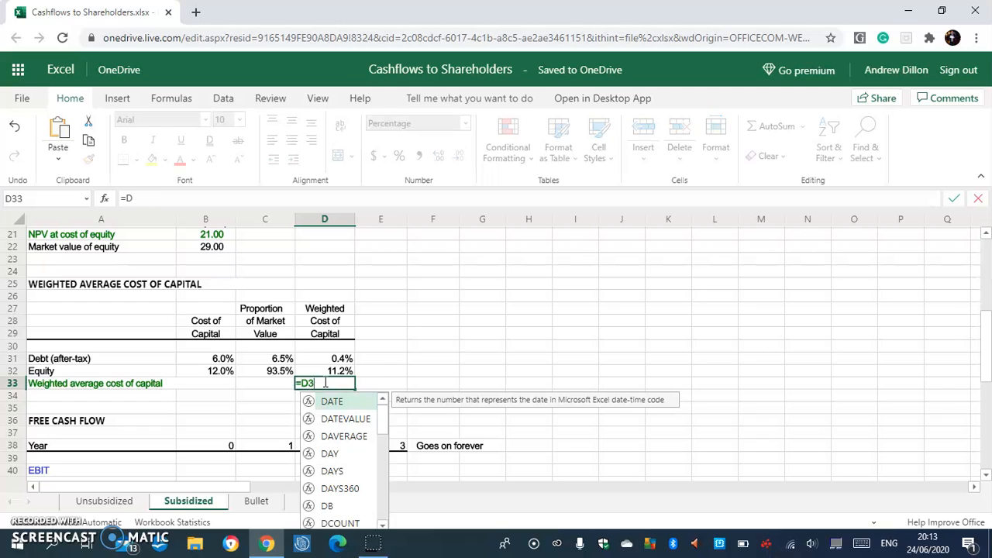
pyautogui.write('1+')
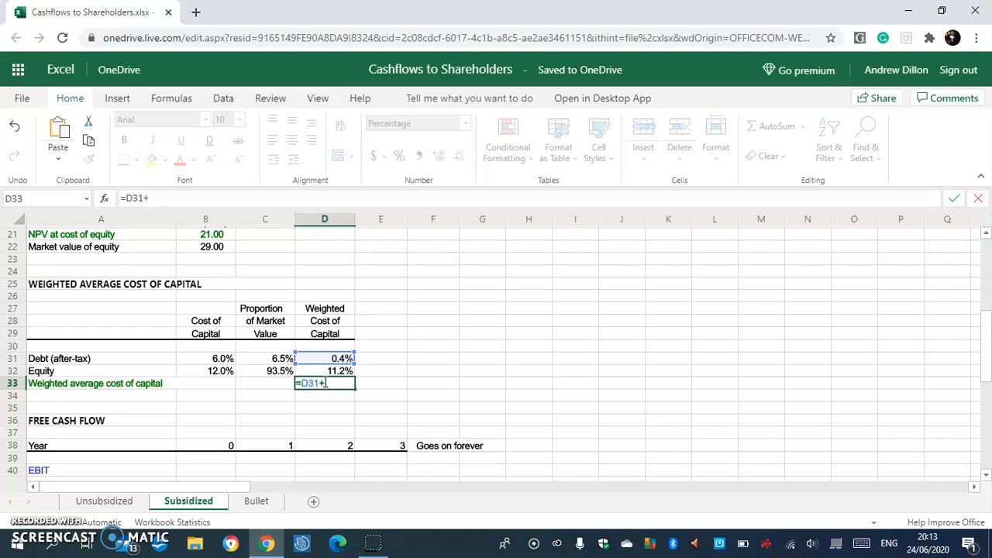
pyautogui.write('D32')
pyautogui.press('Return')
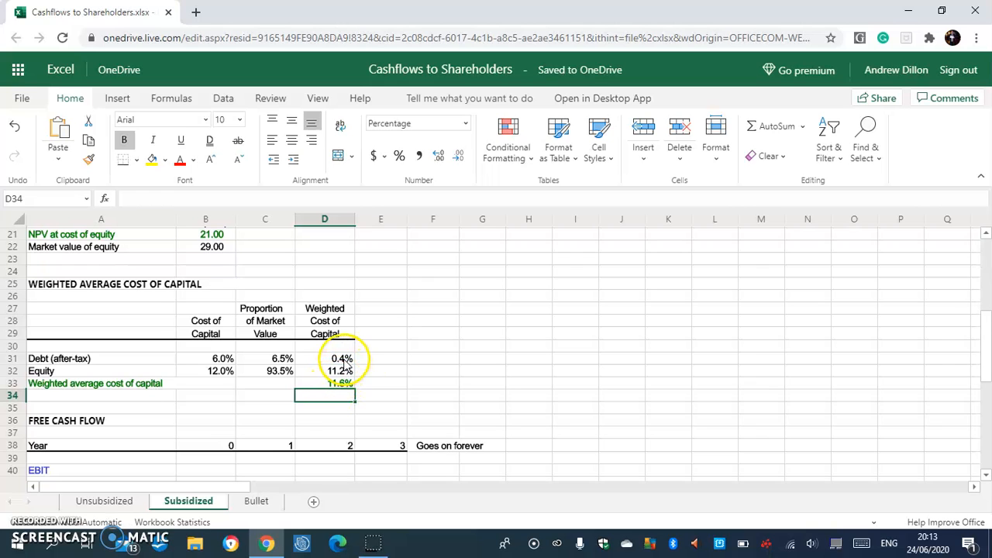
pyautogui.click(343, 360)
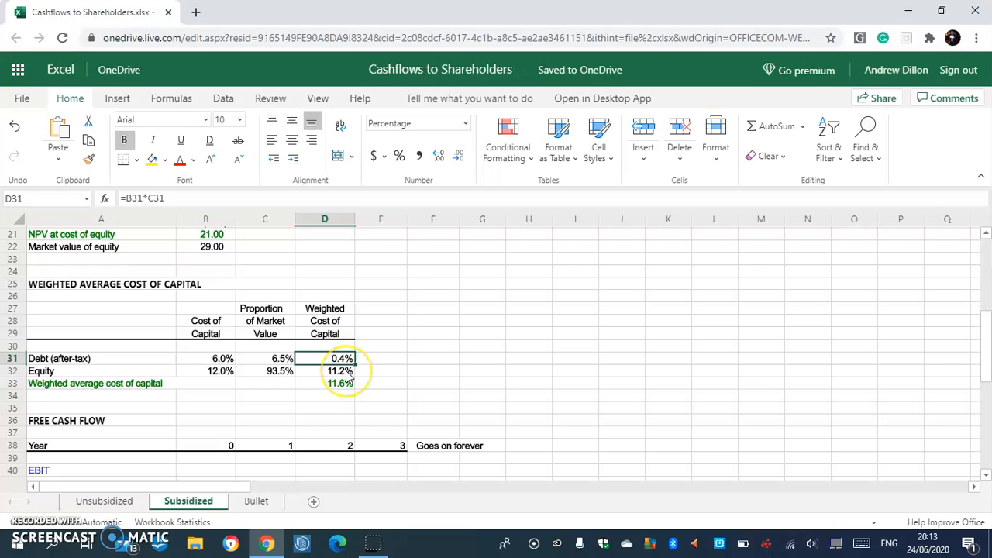
pyautogui.click(346, 373)
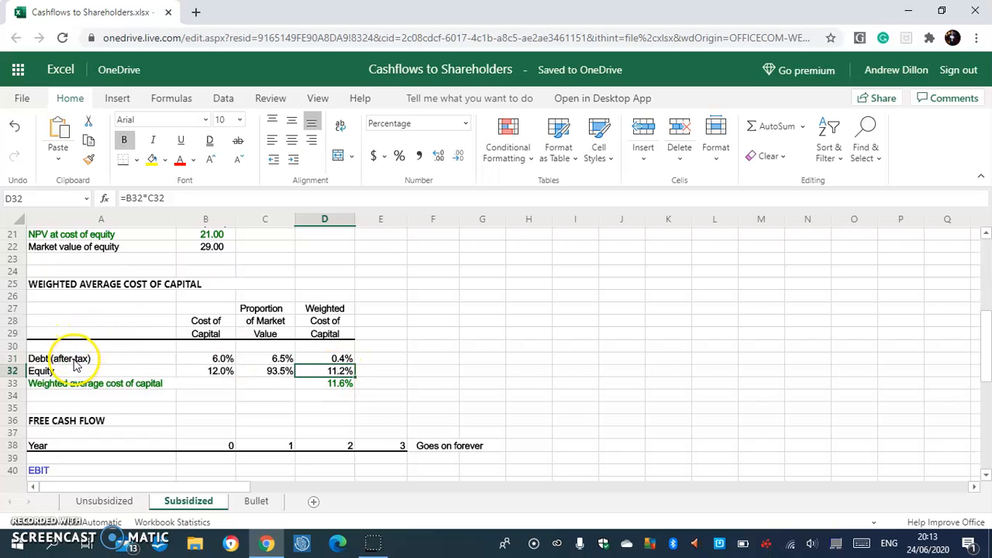
pyautogui.click(337, 383)
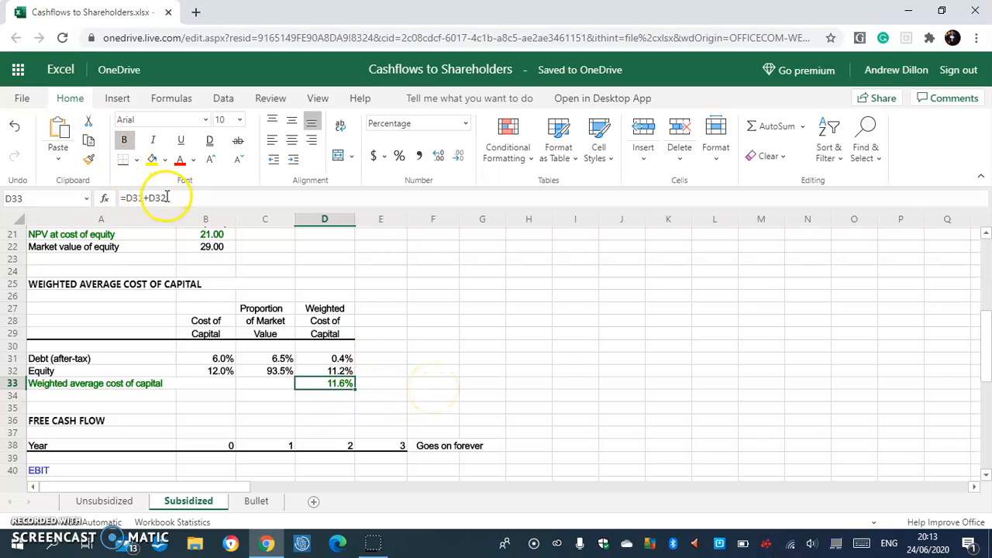
# Link EBIT in C40 of the Free Cash Flow table to =$F$3 and fill it across to E40
pyautogui.scroll(-4, 985, 352)
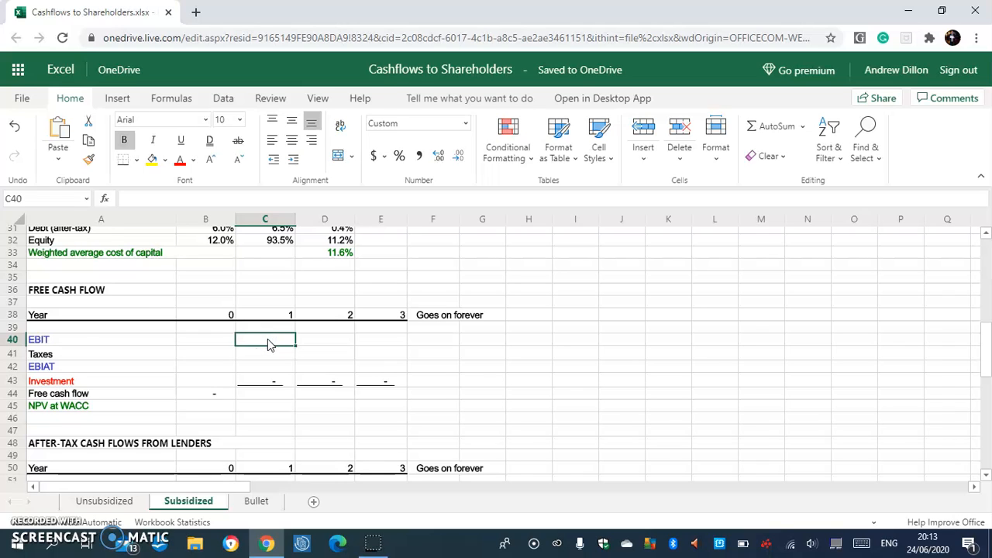
pyautogui.write('=')
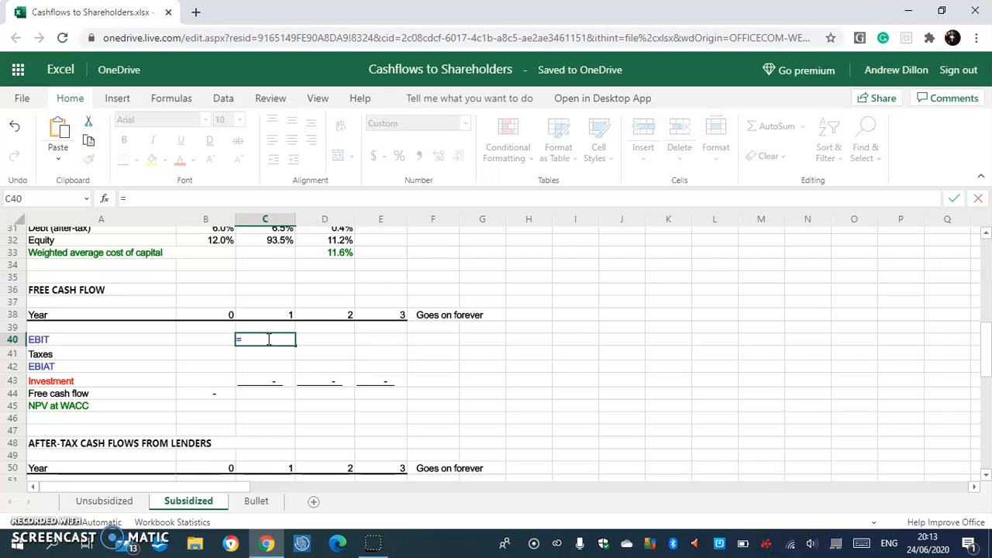
pyautogui.write('$F$3')
pyautogui.press('Return')
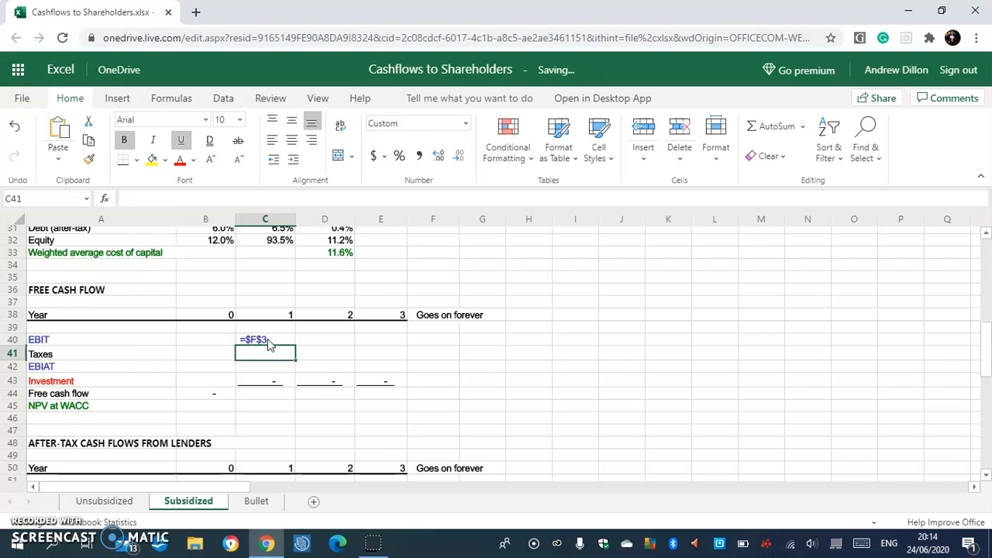
pyautogui.click(267, 339)
pyautogui.moveTo(292, 348); pyautogui.dragTo(376, 348)
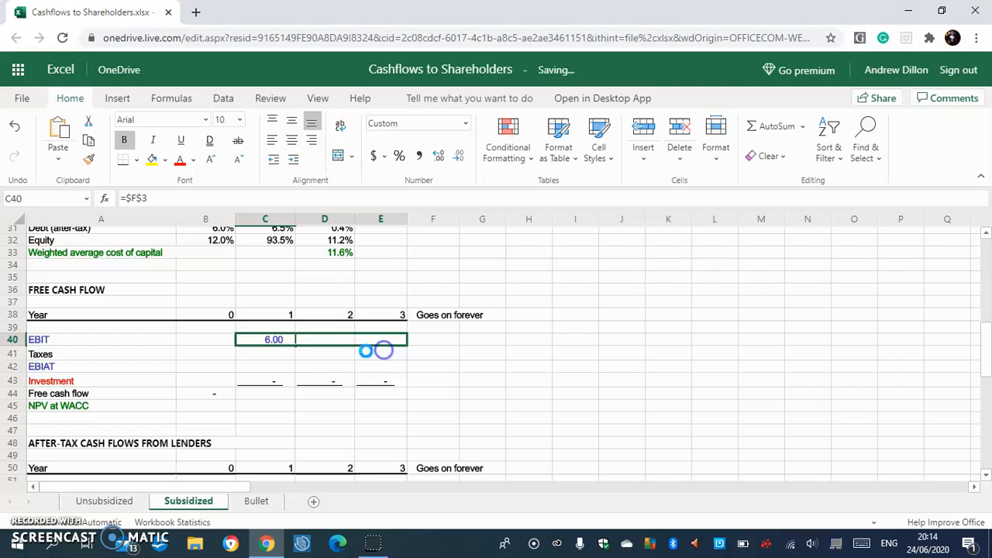
# Calculate Taxes in C41 with the formula =-C40*$B$4 and fill it across to E41
pyautogui.click(273, 356)
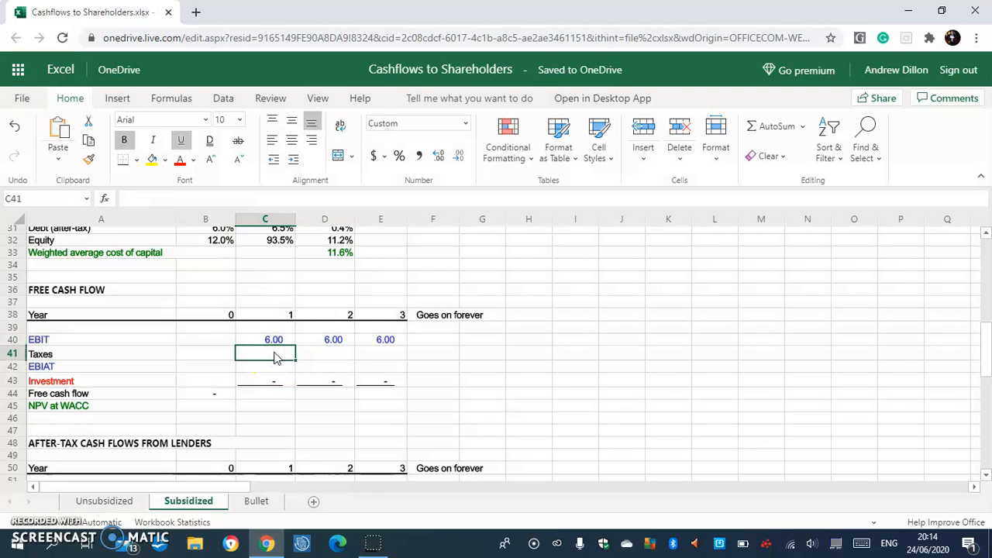
pyautogui.write('=')
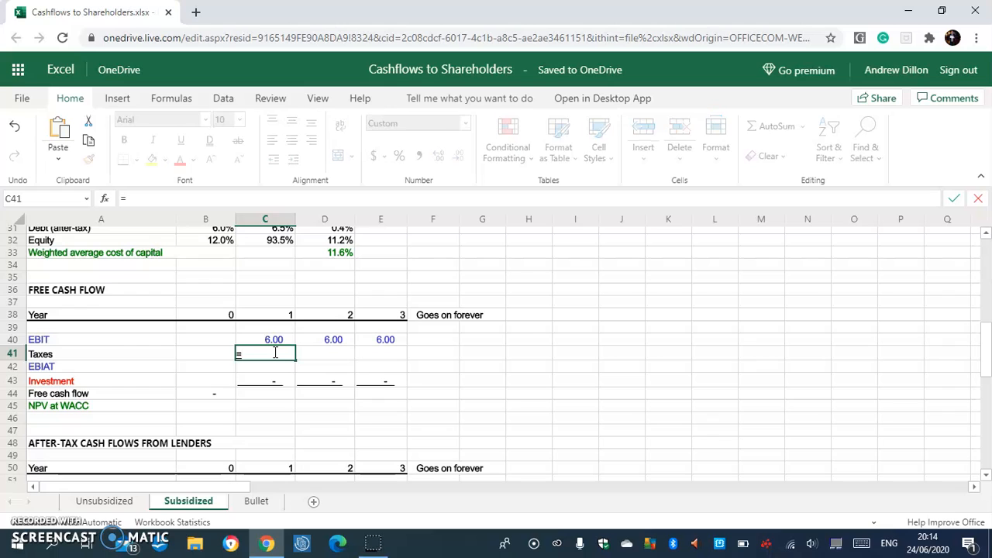
pyautogui.write('-C40')
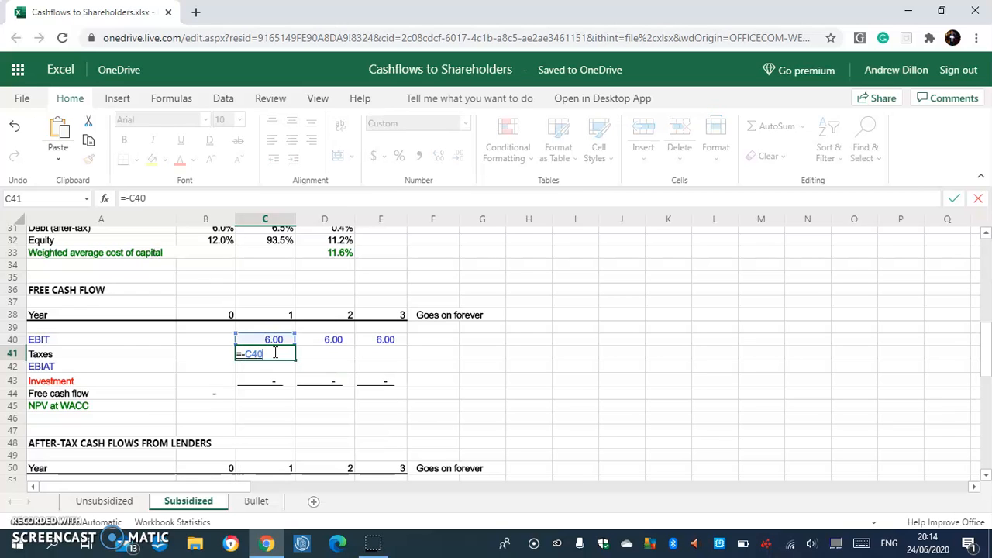
pyautogui.write('*$B$4')
pyautogui.press('Return')
pyautogui.click(276, 354)
pyautogui.moveTo(281, 354); pyautogui.dragTo(344, 367)
pyautogui.hotkey('ctrl', 'r')
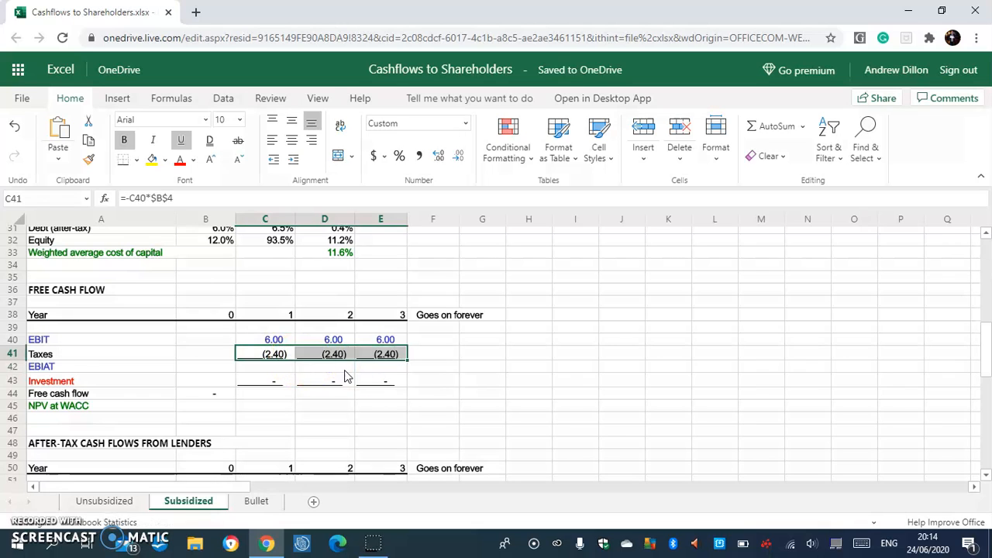
pyautogui.click(279, 354)
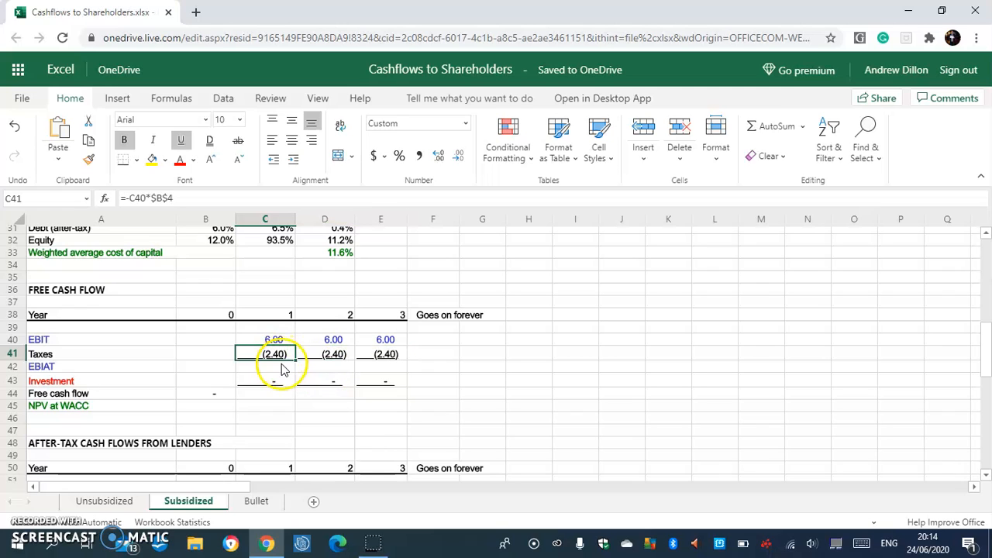
# Calculate EBIAT for year 1 in C42 with the formula =C40+C41
pyautogui.click(284, 368)
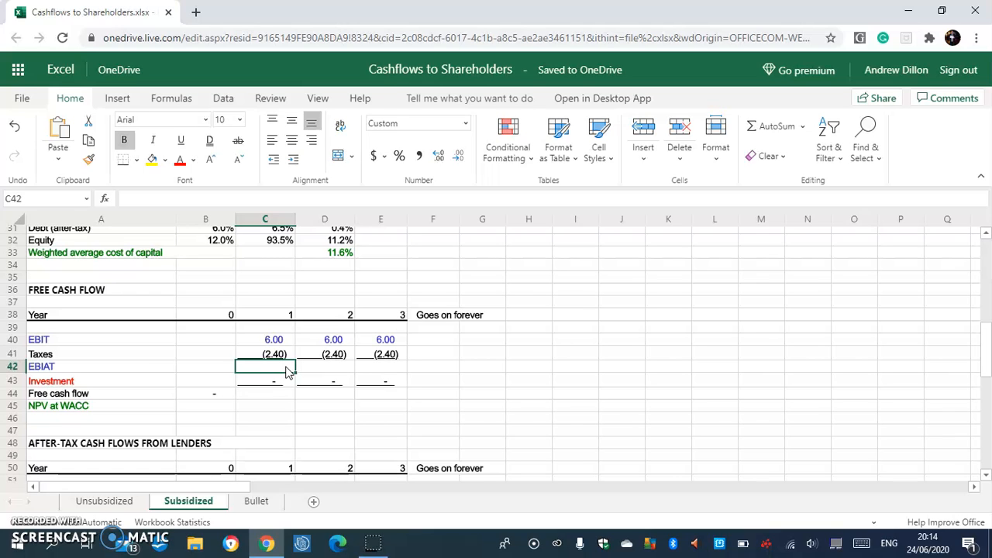
pyautogui.write('=C40+C41')
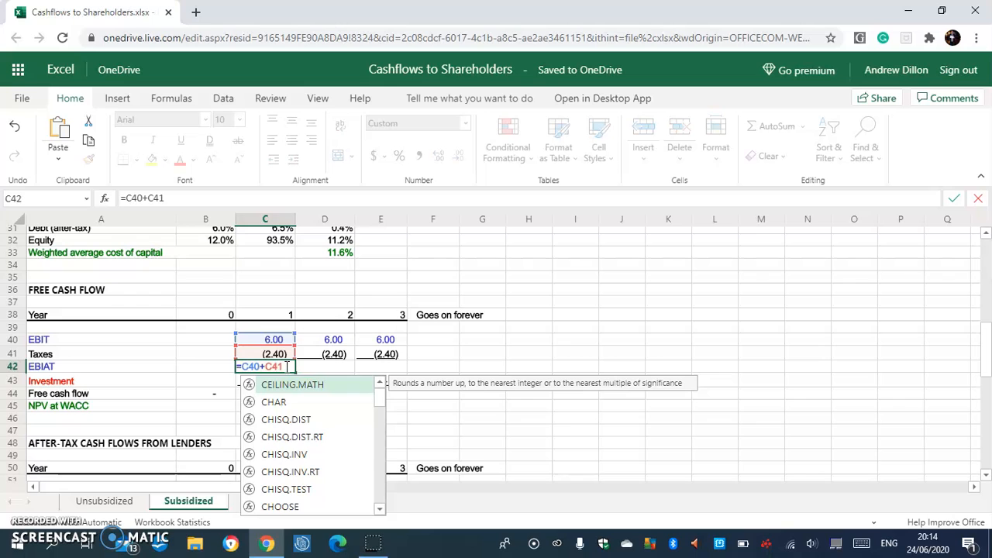
pyautogui.press('Return')
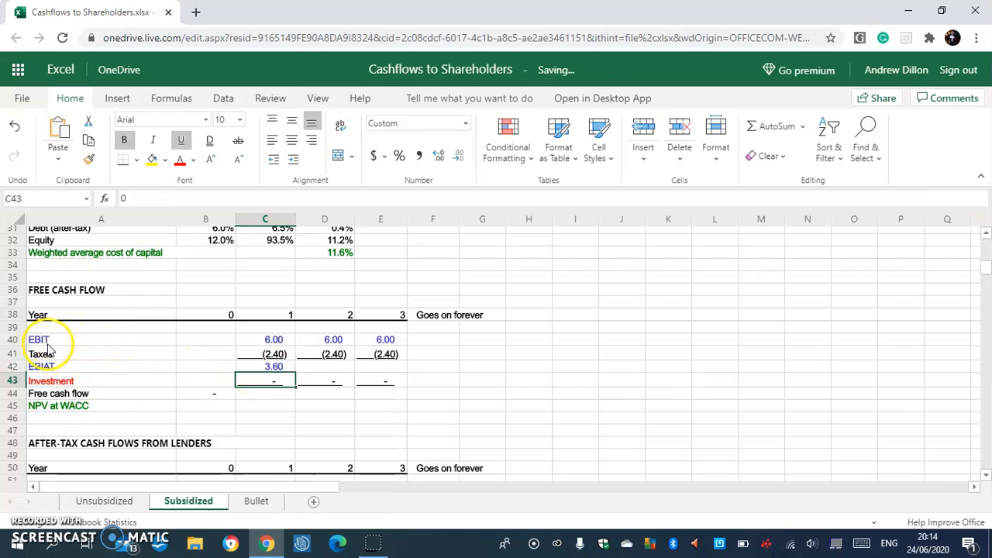
# Fill the year 1 EBIAT formula from C42 across to E42 in the Free Cash Flow table
pyautogui.click(281, 366)
pyautogui.moveTo(294, 372); pyautogui.dragTo(378, 370)
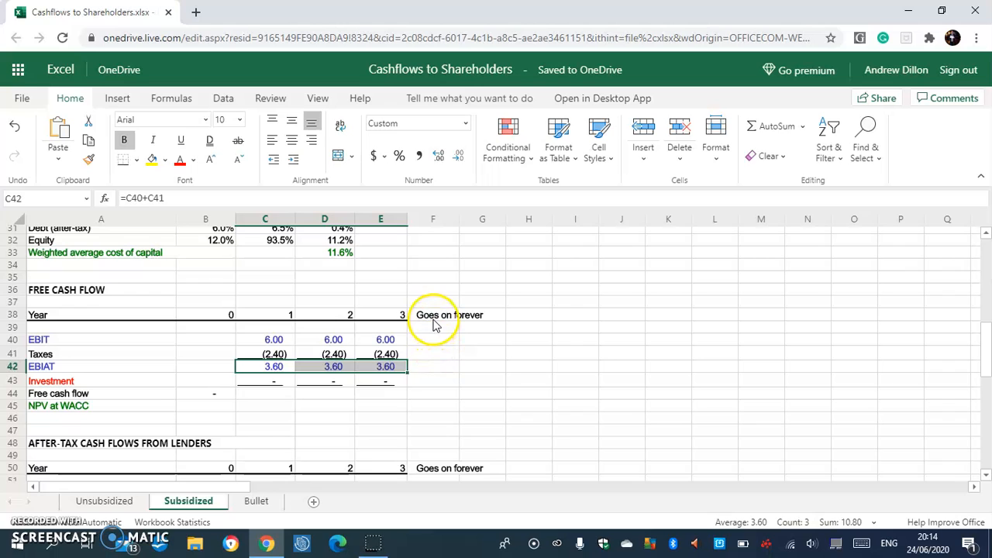
pyautogui.click(434, 322)
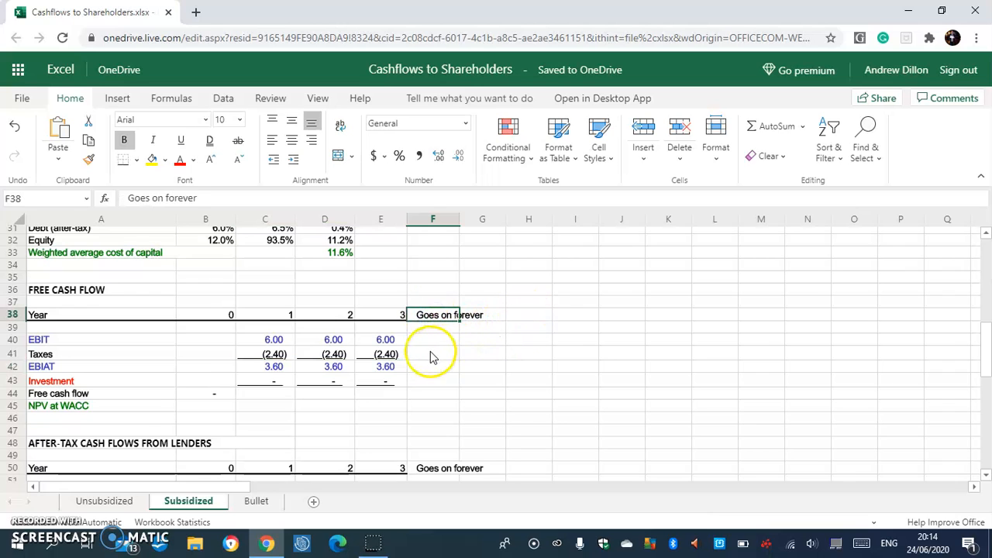
# Enter the year 0 Investment in B43 of the Free Cash Flow table with the formula =-F4
pyautogui.click(288, 398)
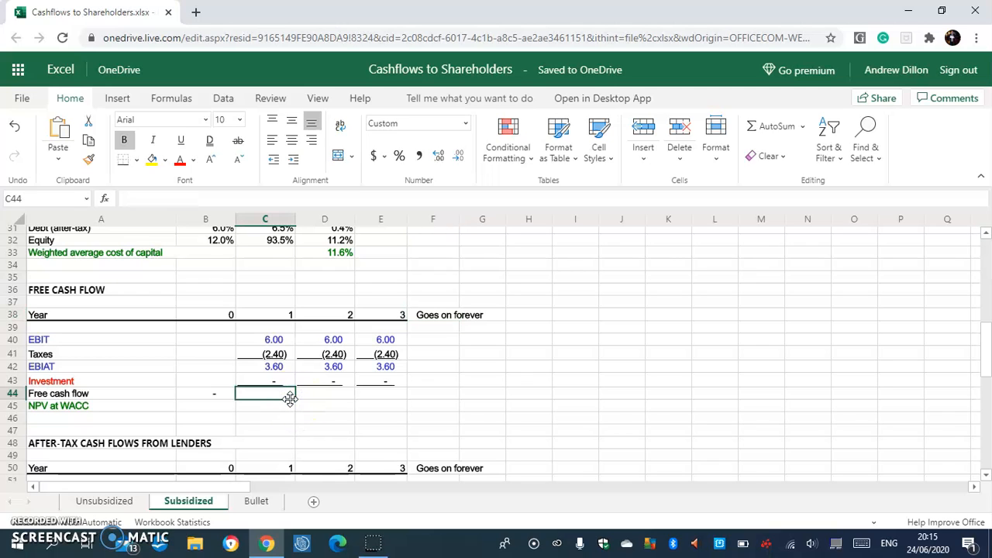
pyautogui.click(283, 389)
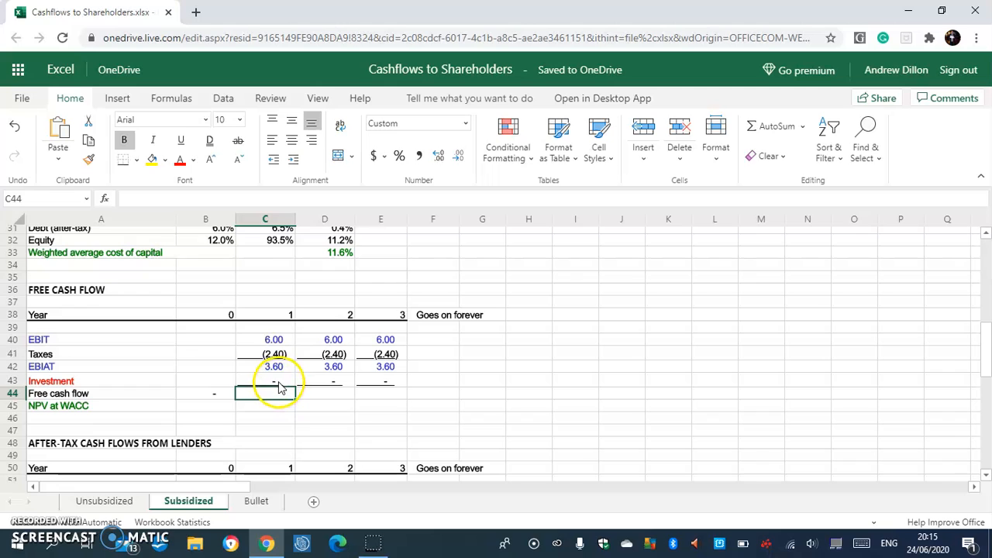
pyautogui.click(203, 380)
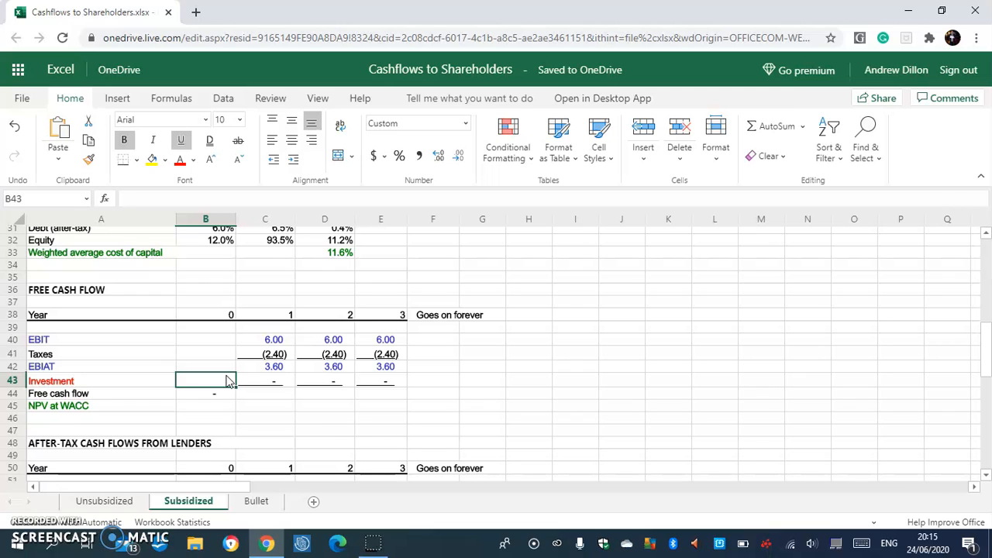
pyautogui.write('=')
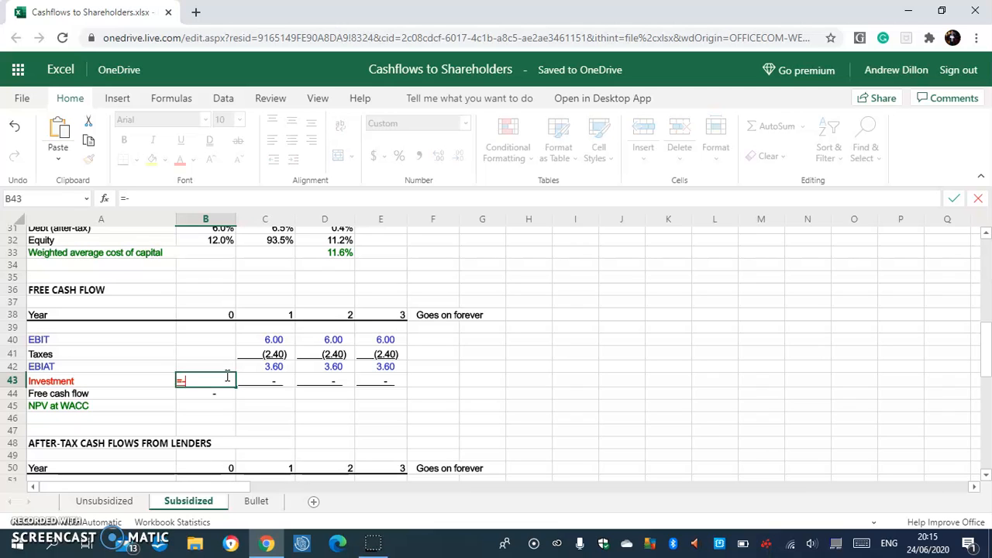
pyautogui.write('-F4')
pyautogui.press('Return')
# Calculate Free cash flow for year 1 in C44 with the formula =C42+C43 and fill it across to E44
pyautogui.moveTo(236, 399); pyautogui.dragTo(256, 399)
pyautogui.click(256, 399)
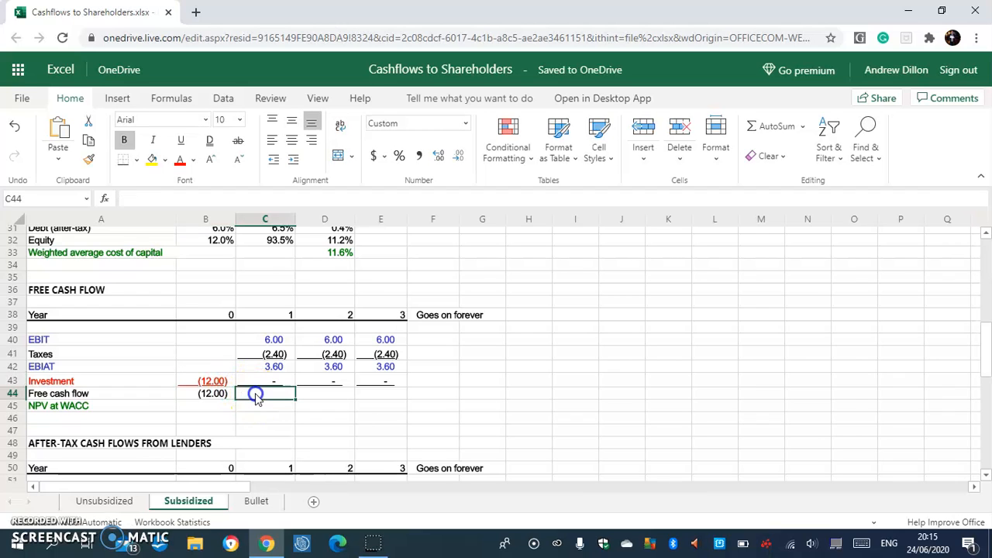
pyautogui.click(275, 405)
pyautogui.write('=C42+C43')
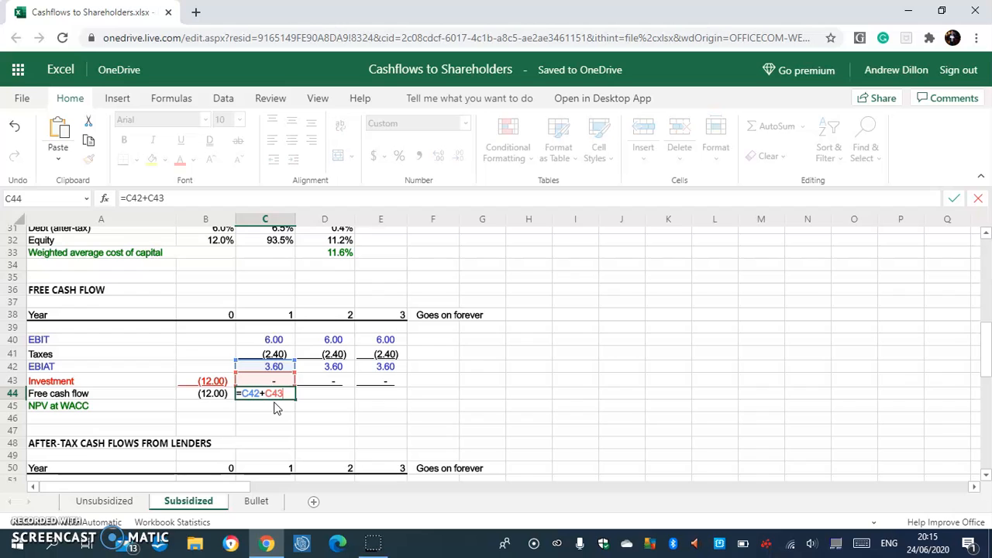
pyautogui.press('Return')
pyautogui.click(273, 381)
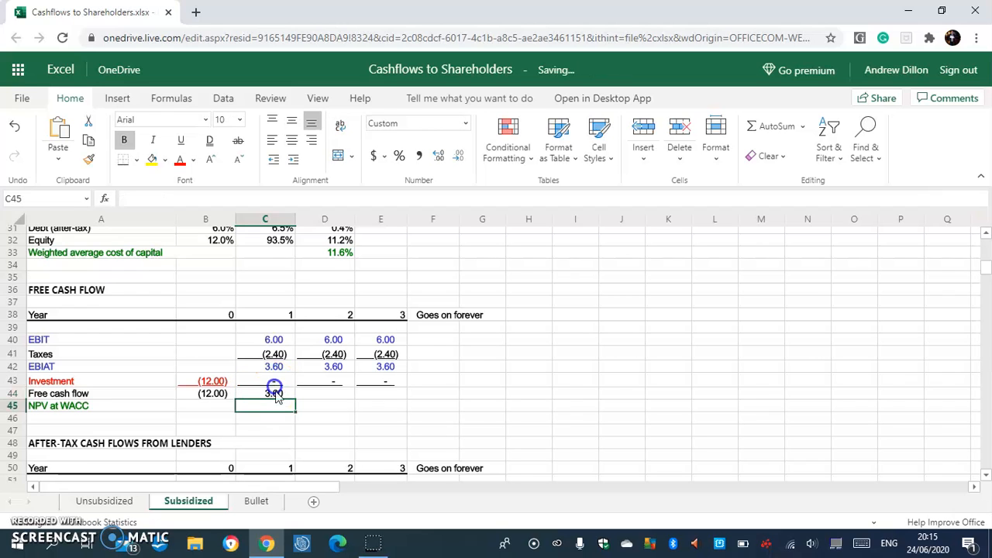
pyautogui.moveTo(288, 393); pyautogui.dragTo(372, 390)
pyautogui.hotkey('ctrl', 'r')
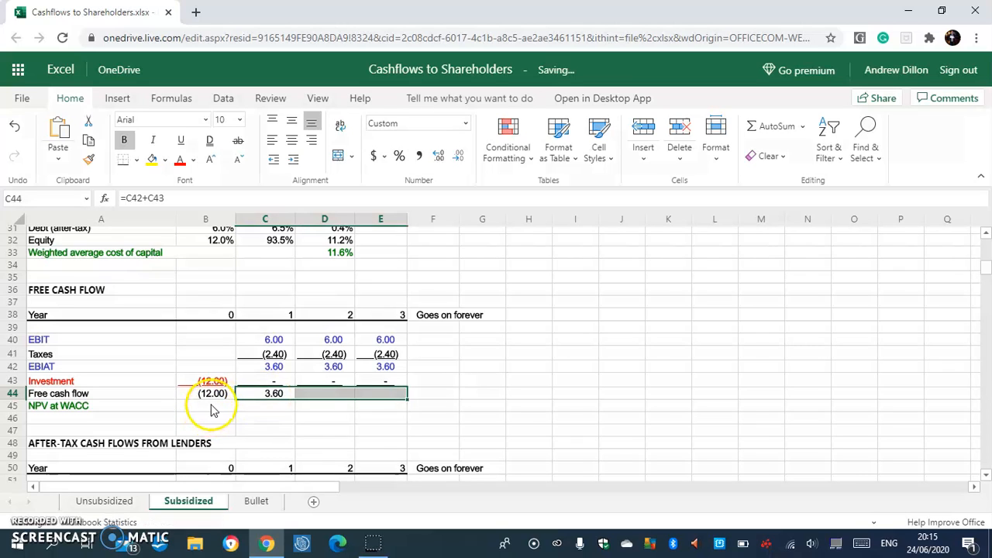
# Calculate NPV at WACC in B45 with the formula =B44+C44/D33 and review the entered formula
pyautogui.click(214, 409)
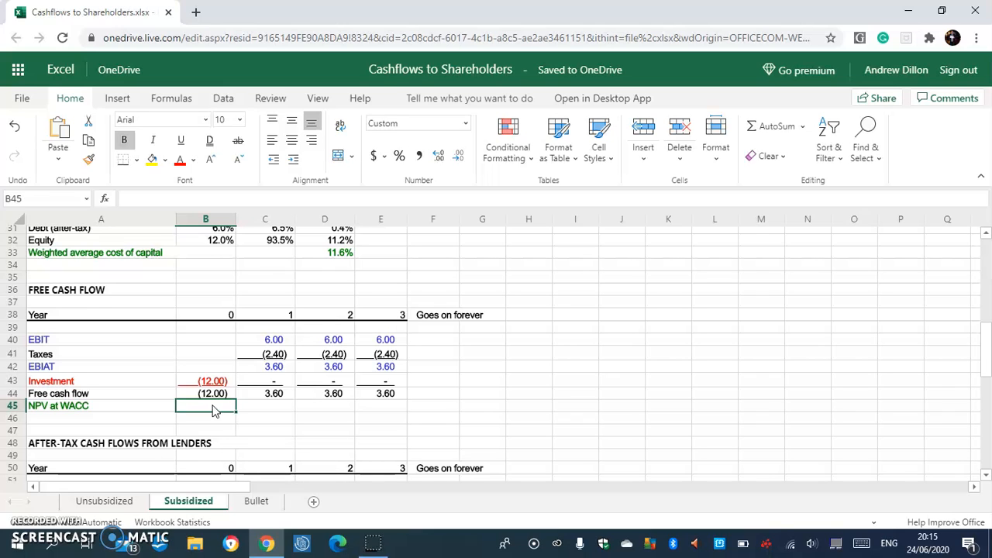
pyautogui.write('=B4')
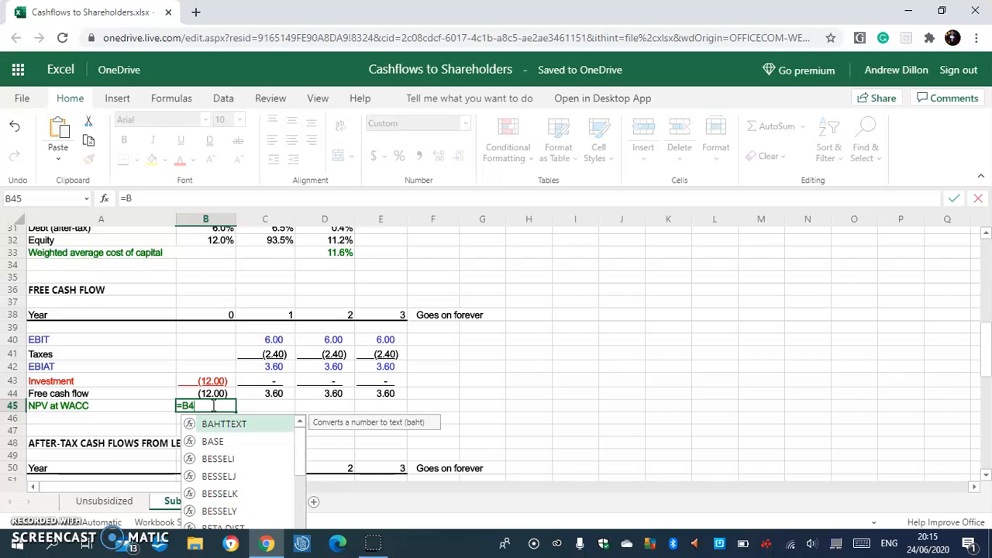
pyautogui.write('4+C44')
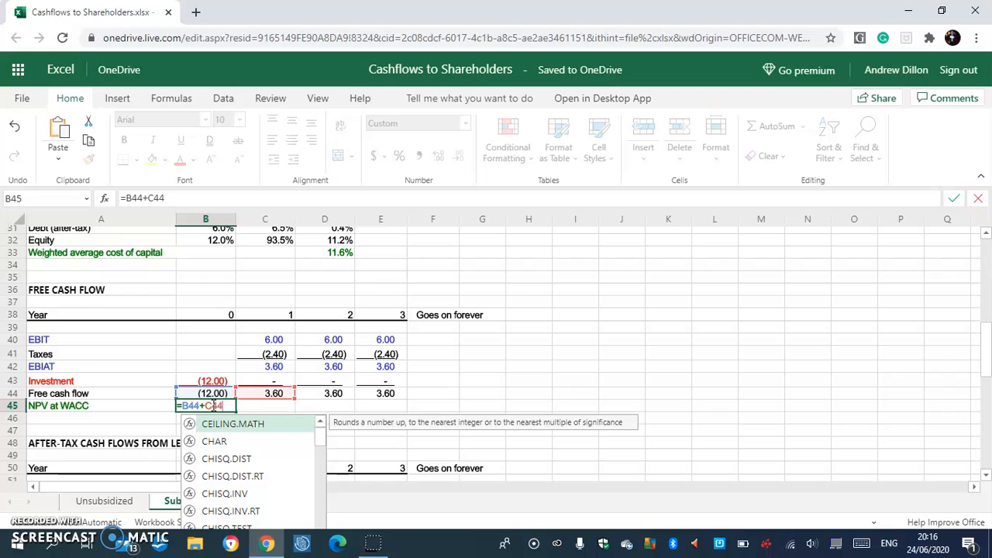
pyautogui.write('/D33')
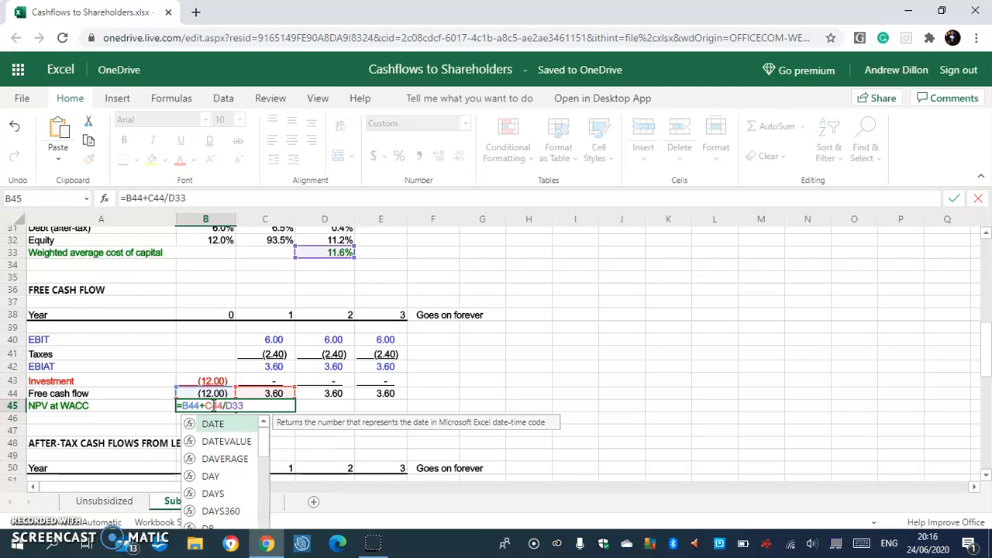
pyautogui.press('Return')
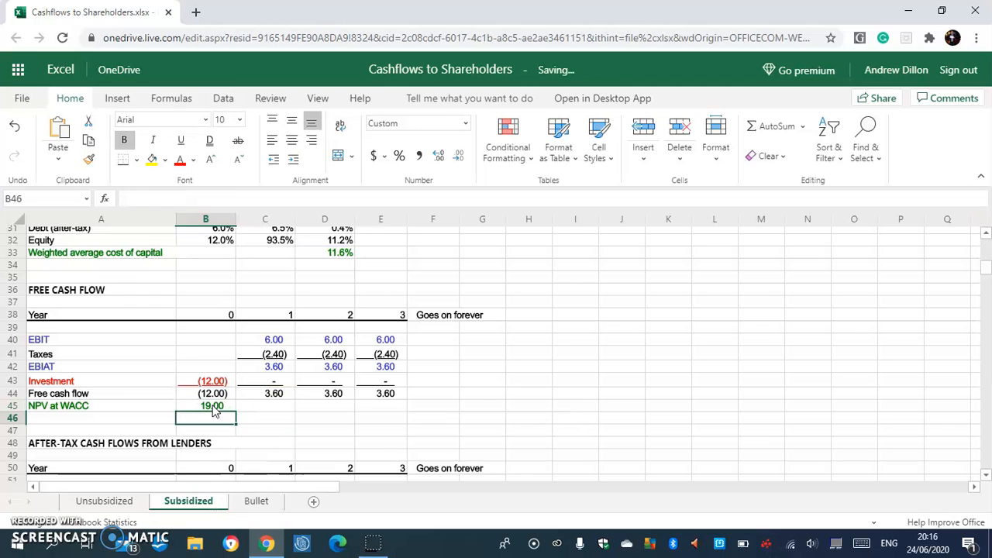
pyautogui.click(213, 406)
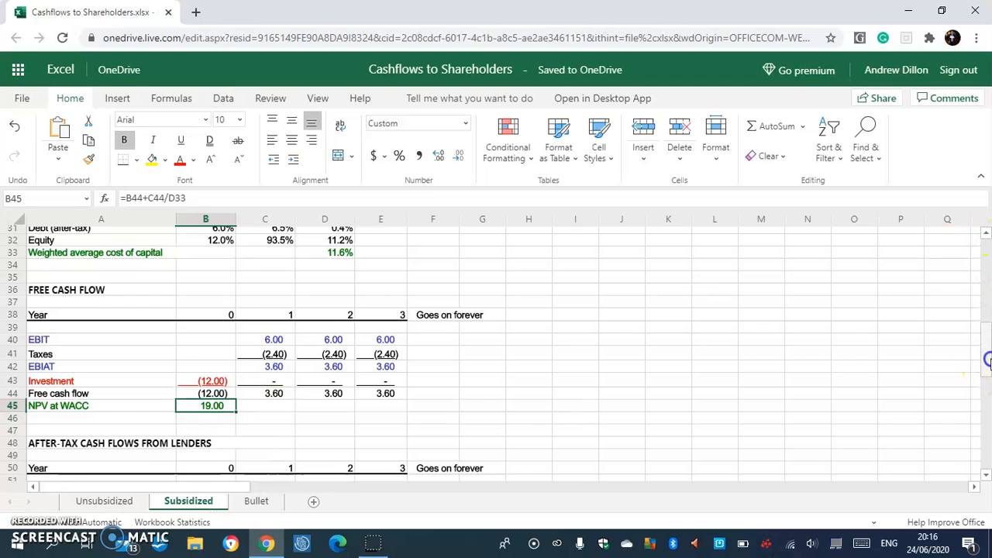
# Calculate Interest in C52 of the After-Tax Cash Flows from Lenders table as =-$F$6*$F$5 and fill it across to E52
pyautogui.scroll(-4, 986, 359)
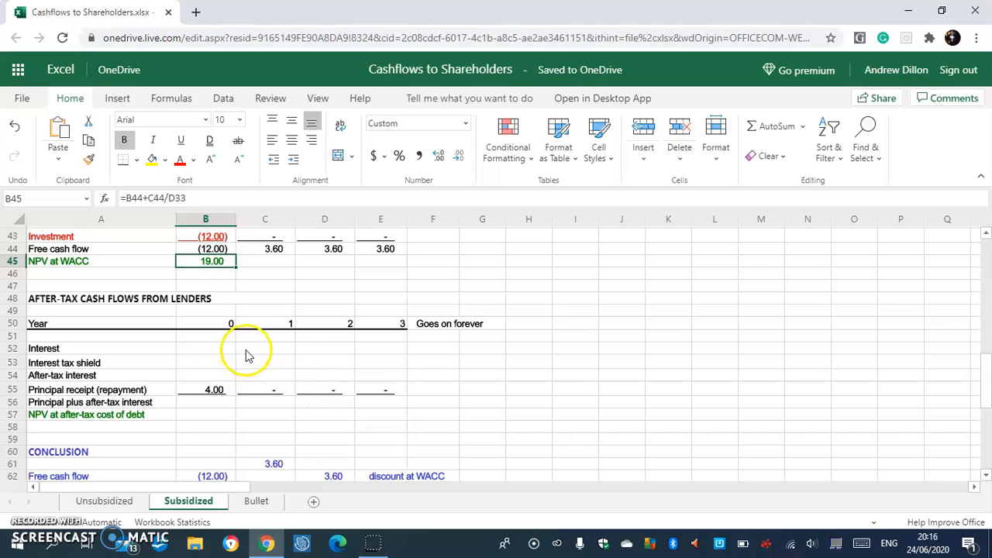
pyautogui.click(266, 349)
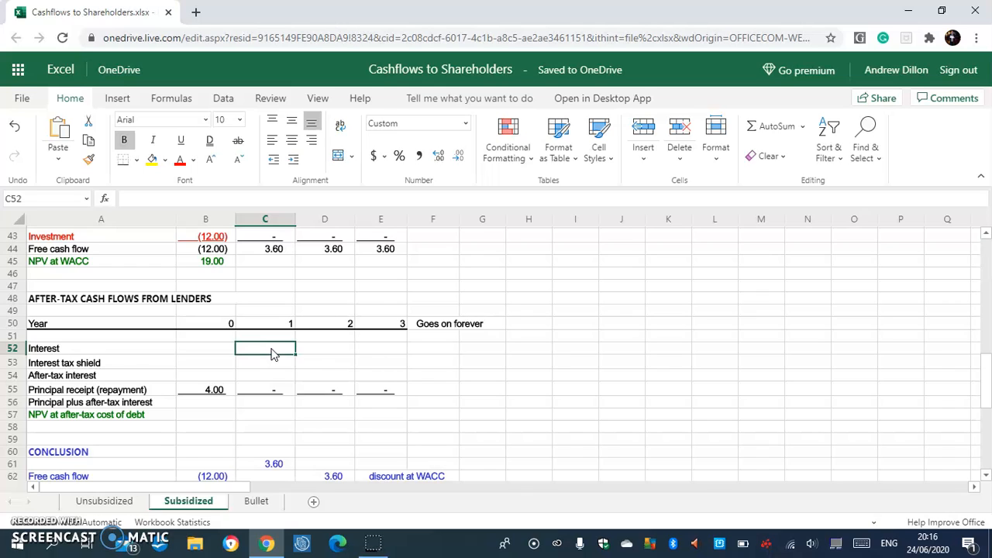
pyautogui.click(284, 350)
pyautogui.write('=-')
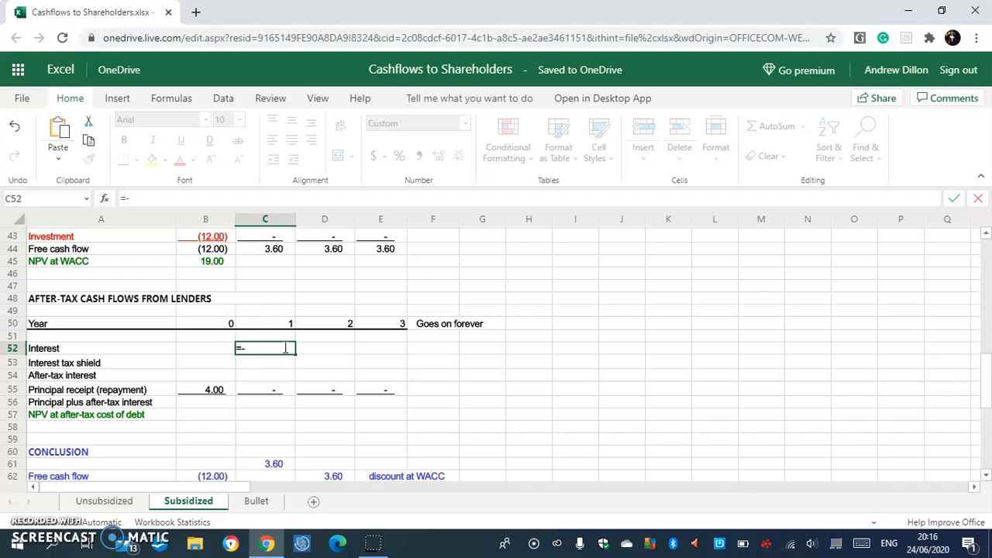
pyautogui.write('$F$6*$F$5')
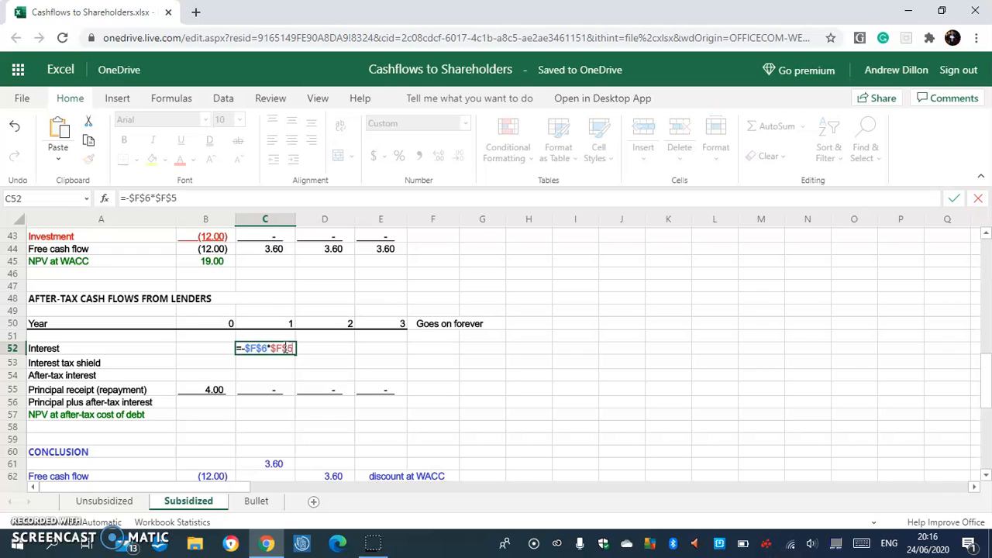
pyautogui.press('Return')
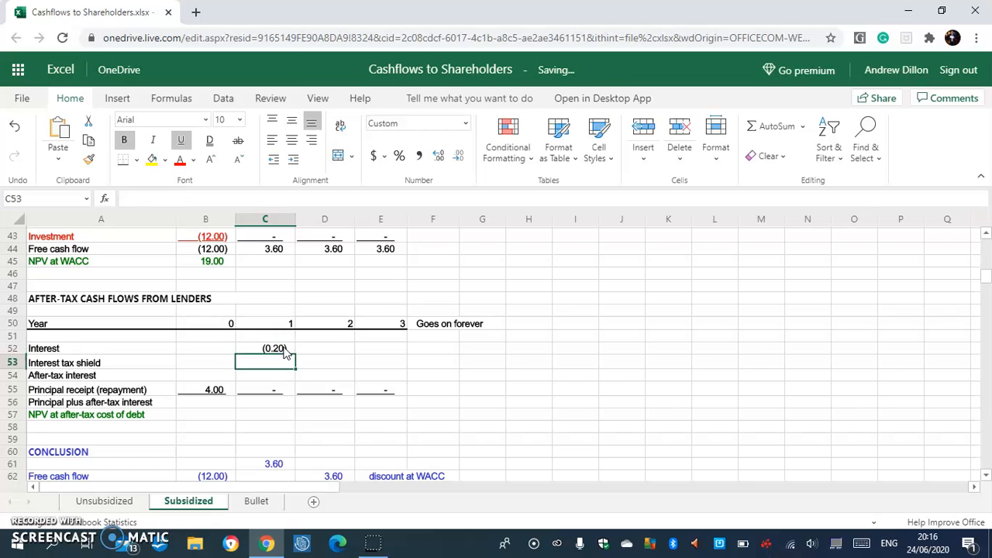
pyautogui.click(284, 348)
pyautogui.moveTo(295, 354)
pyautogui.mouseDown()
pyautogui.moveTo(347, 348)
pyautogui.moveTo(372, 361)
pyautogui.mouseUp()
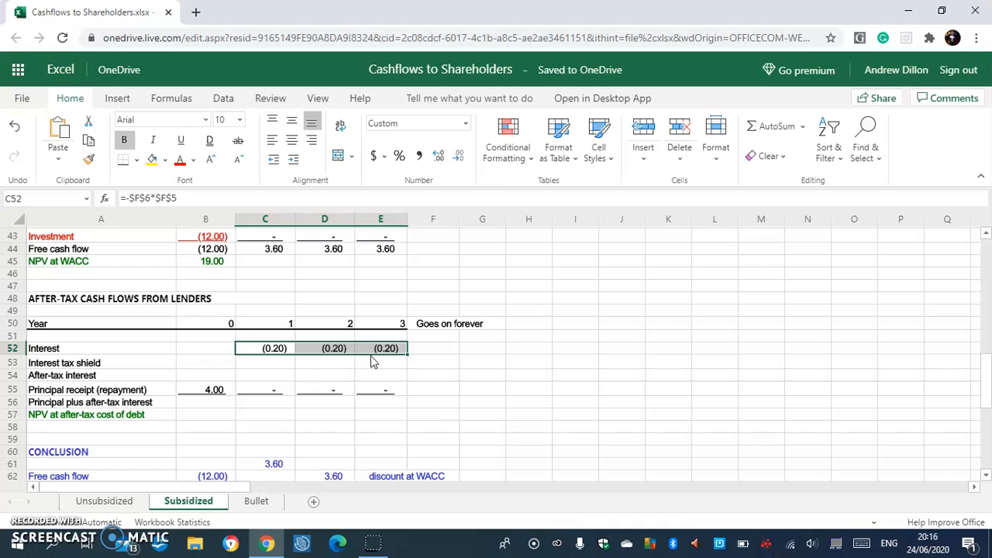
# Calculate the Interest tax shield in C53 with the formula =-C52*$B$4 and fill it across to E53
pyautogui.click(277, 363)
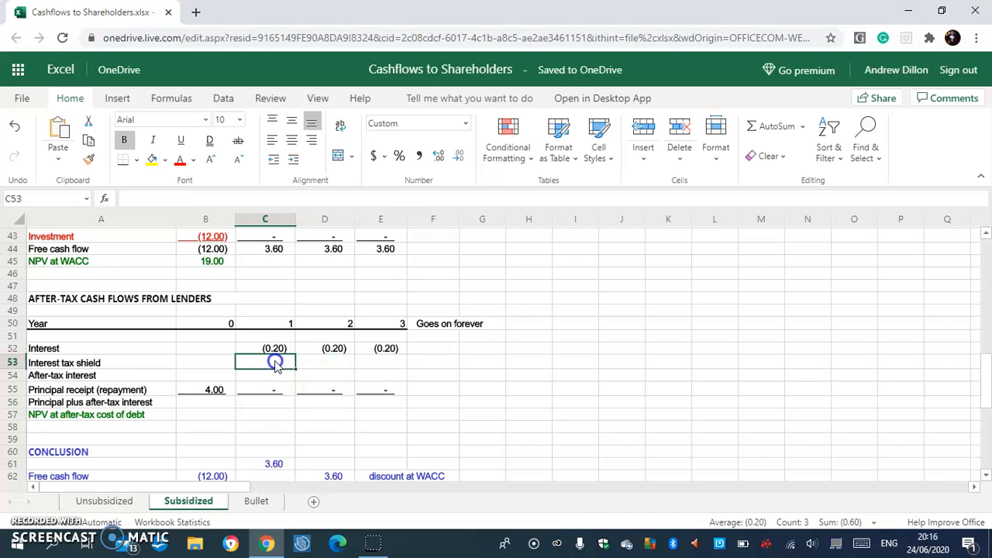
pyautogui.write('=-')
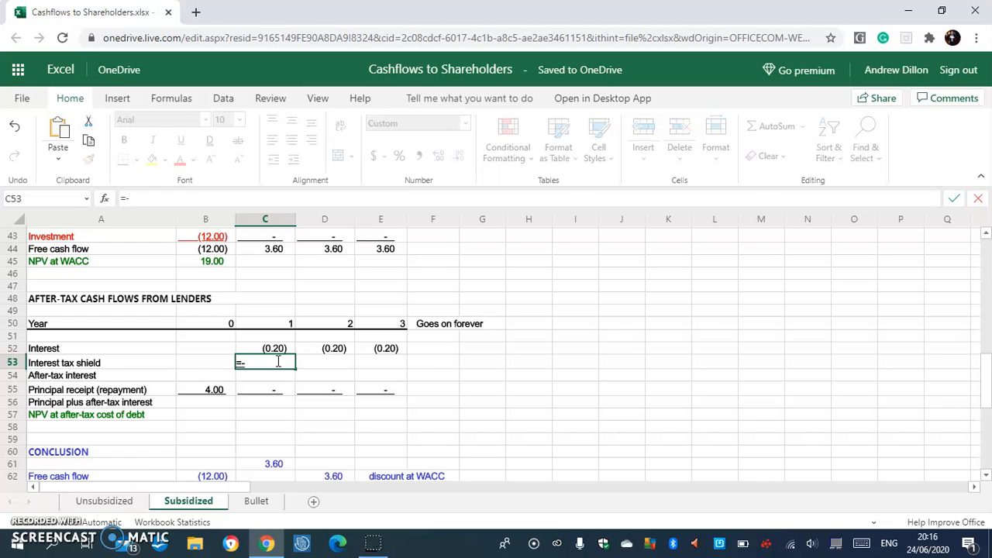
pyautogui.write('C52')
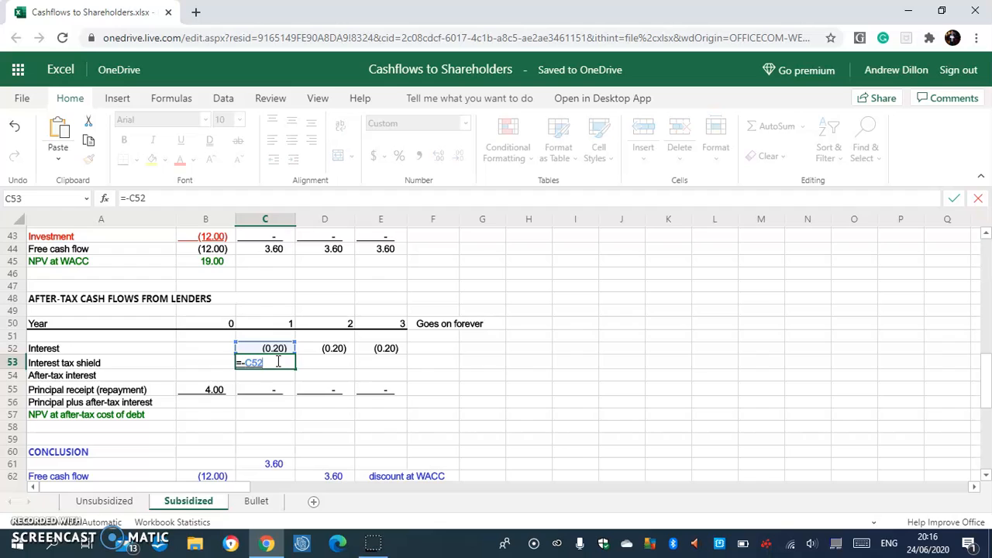
pyautogui.write('*$B$4')
pyautogui.press('Return')
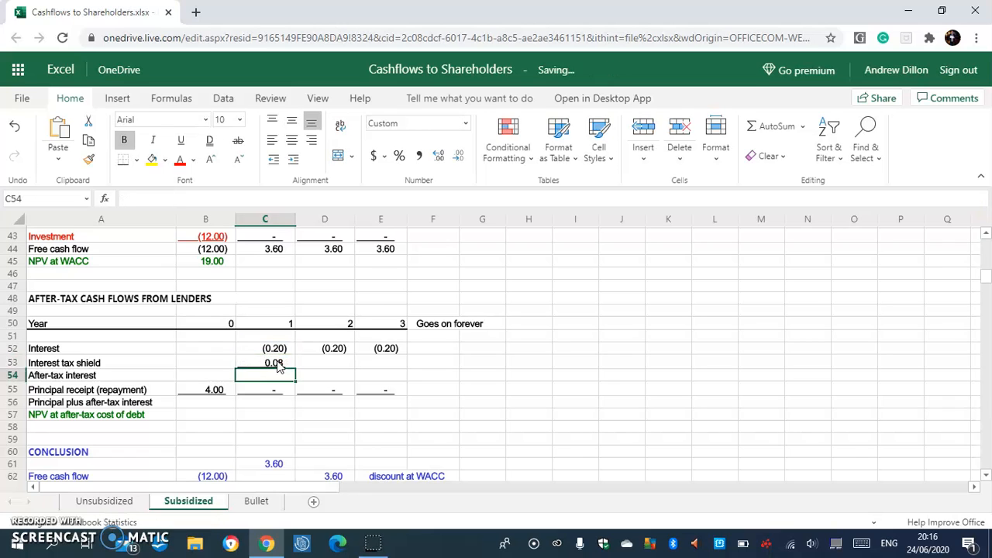
pyautogui.moveTo(282, 365); pyautogui.dragTo(378, 370)
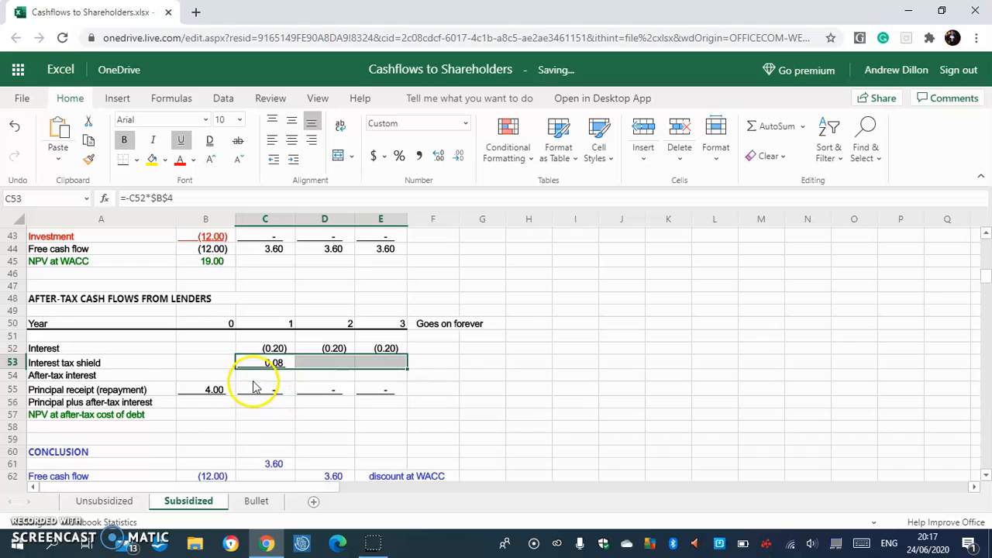
pyautogui.hotkey('ctrl', 'r')
# Calculate After-tax interest in C54 as =C52+C53, fill it across to E54, and review the formulas in C54 and C53
pyautogui.click(262, 378)
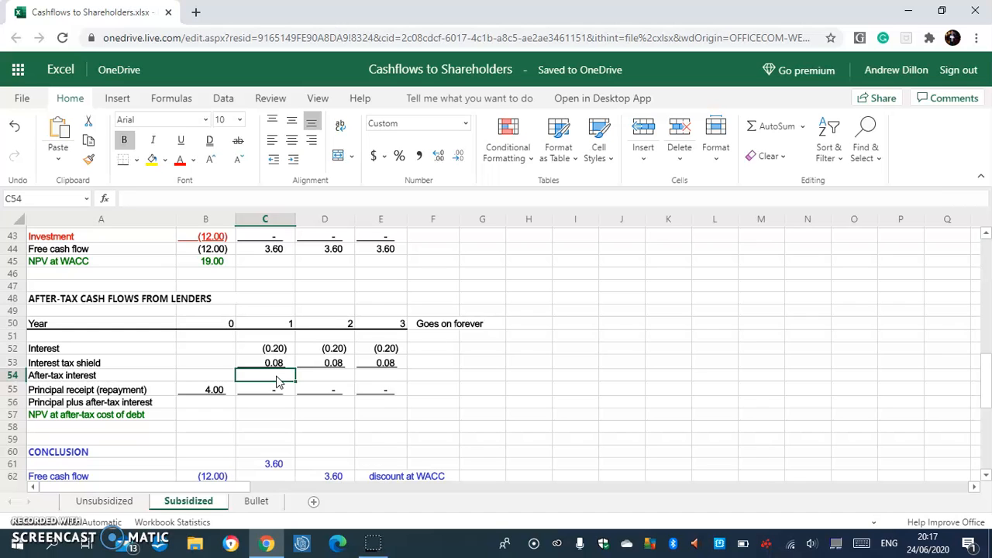
pyautogui.write('=C52+')
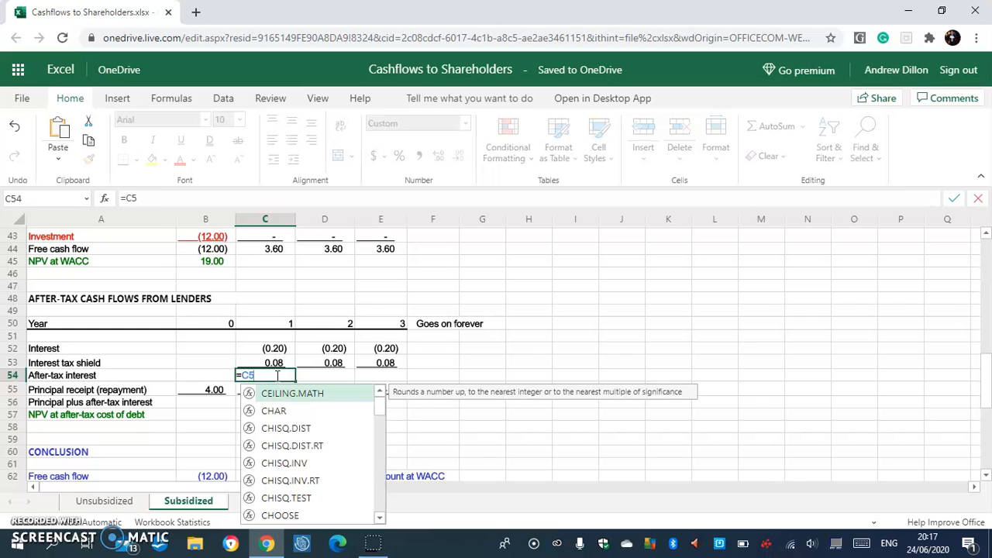
pyautogui.write('53')
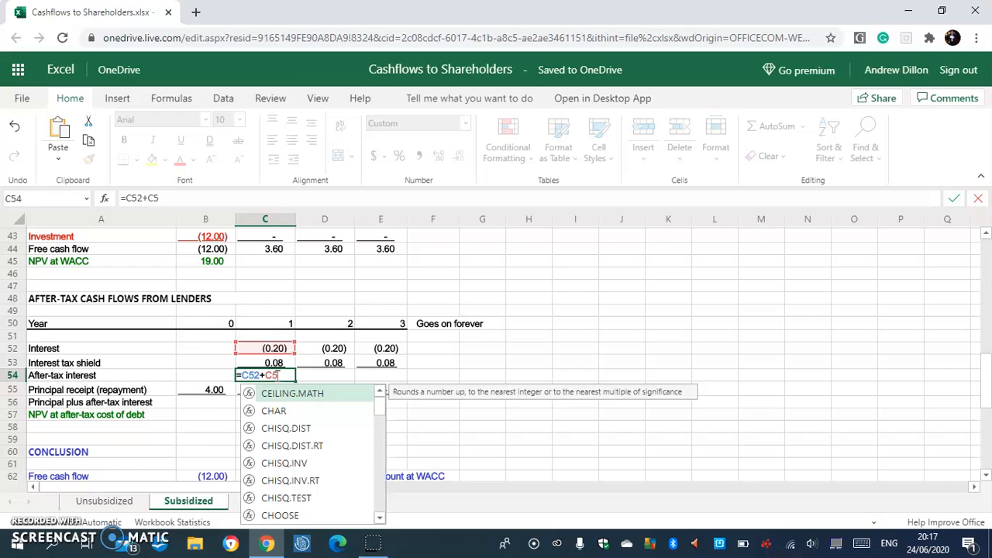
pyautogui.press('Return')
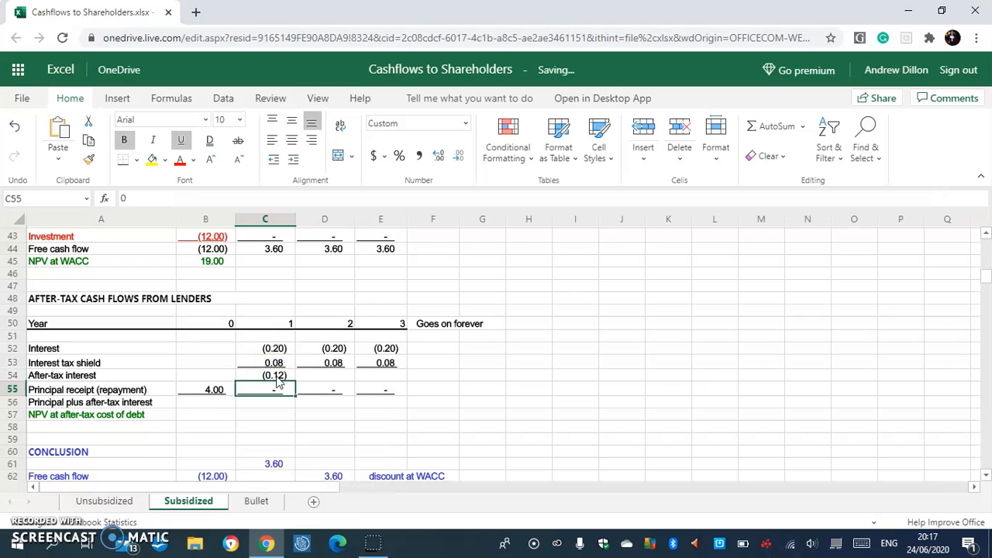
pyautogui.click(277, 378)
pyautogui.moveTo(294, 380); pyautogui.dragTo(382, 379)
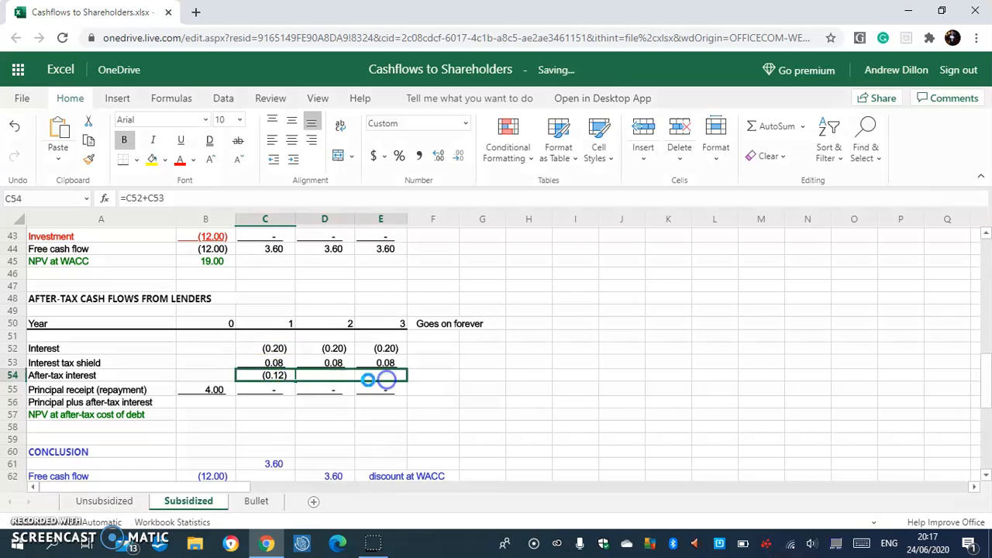
pyautogui.click(263, 376)
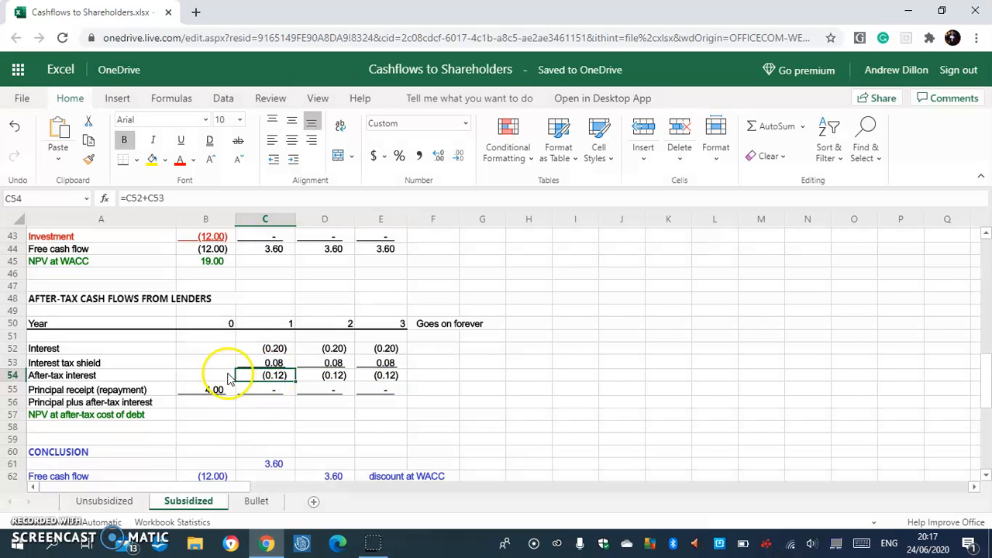
pyautogui.click(259, 362)
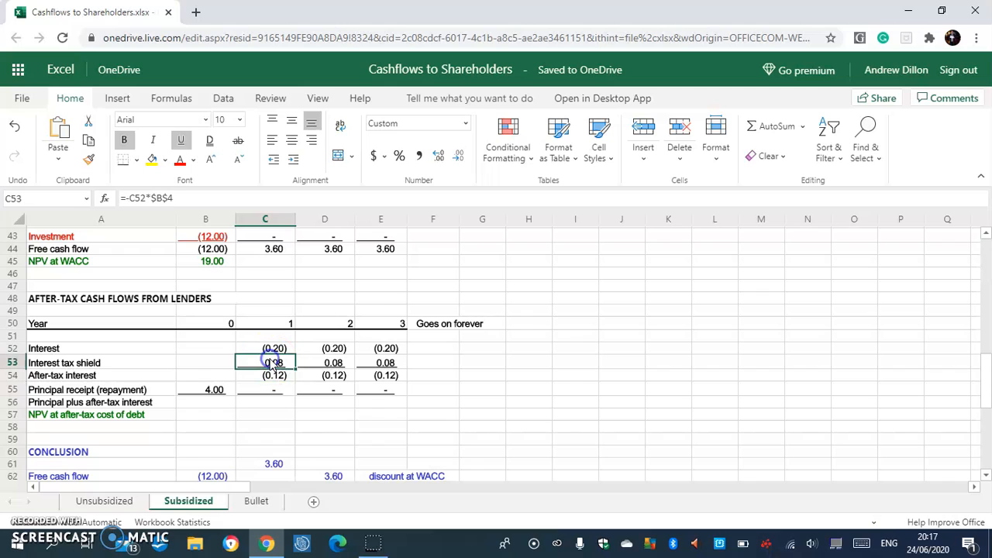
# Calculate Principal plus after-tax interest in B56 with the formula =B55+B54 and fill it across to E56
pyautogui.click(222, 404)
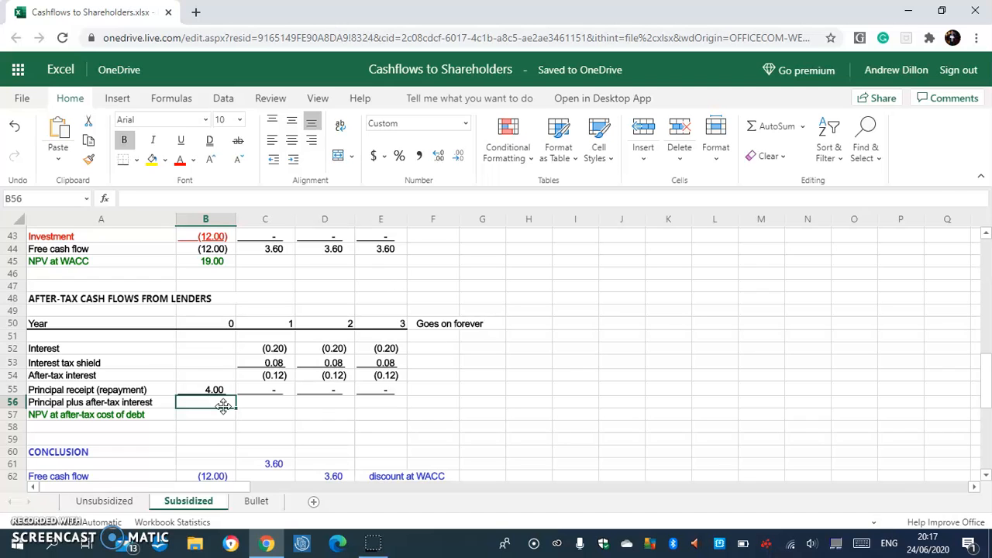
pyautogui.write('=B55')
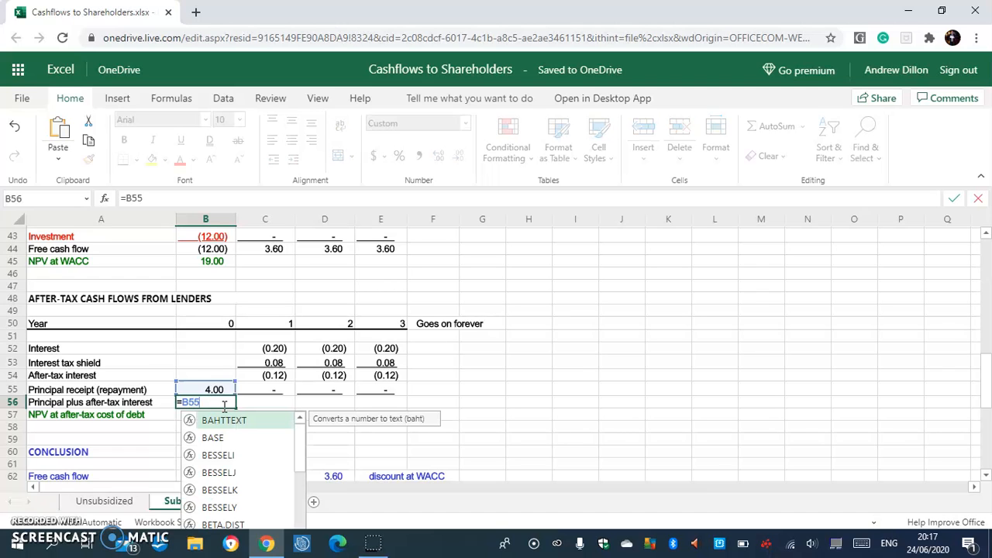
pyautogui.write('+B54')
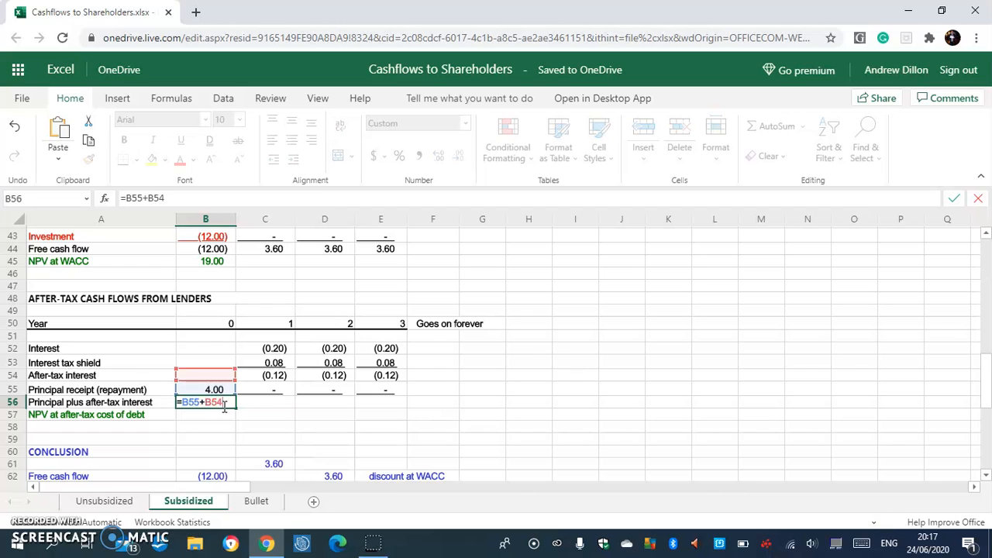
pyautogui.press('Return')
pyautogui.click(215, 405)
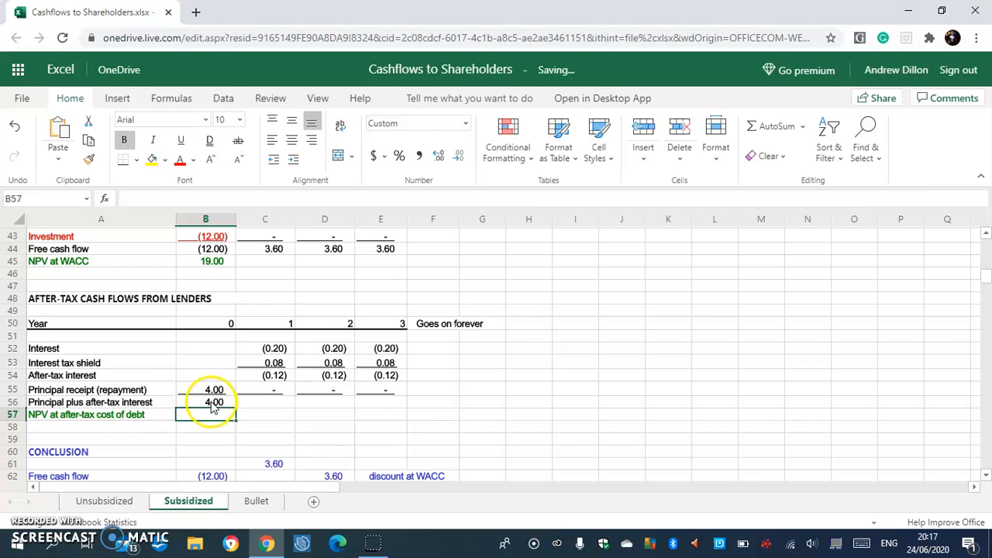
pyautogui.moveTo(248, 412); pyautogui.dragTo(380, 405)
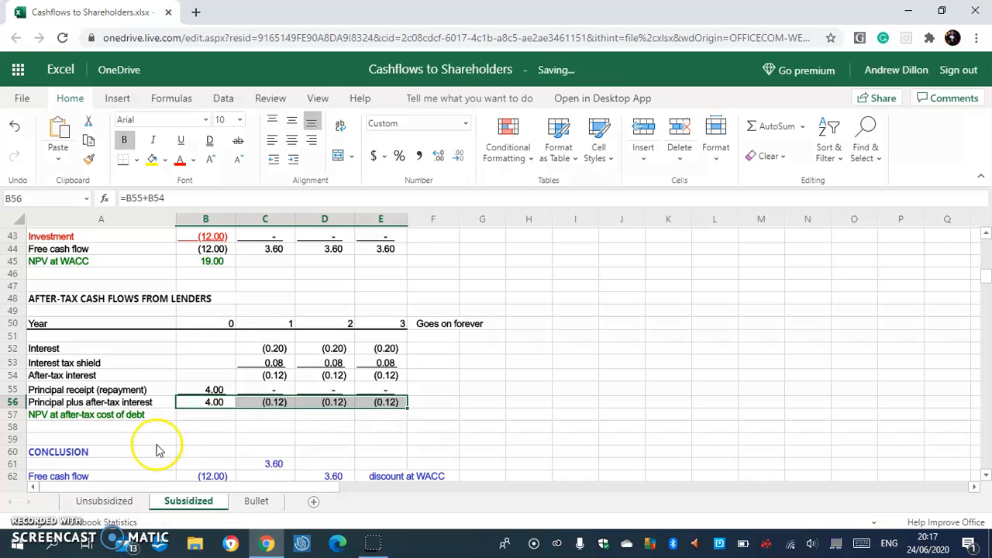
# Calculate NPV at after-tax cost of debt in B57 with the formula =B56+C56/B5, using the after-tax cost of debt from the data section
pyautogui.click(206, 415)
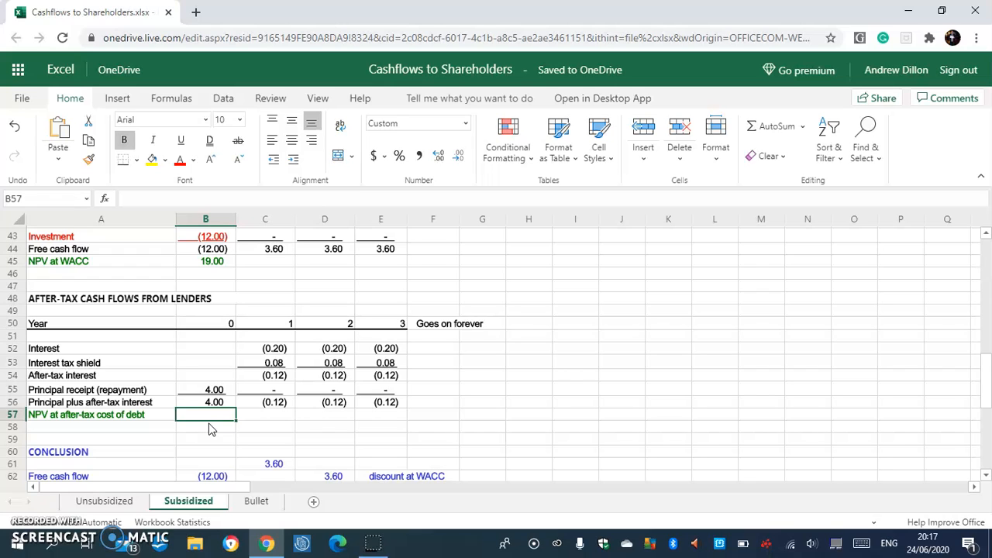
pyautogui.click(214, 423)
pyautogui.write('=B56')
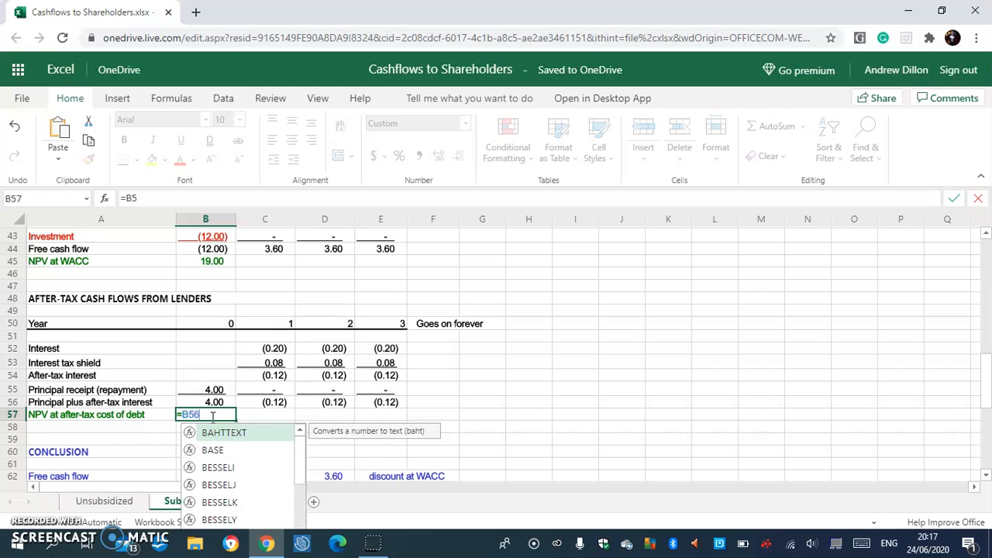
pyautogui.write('+')
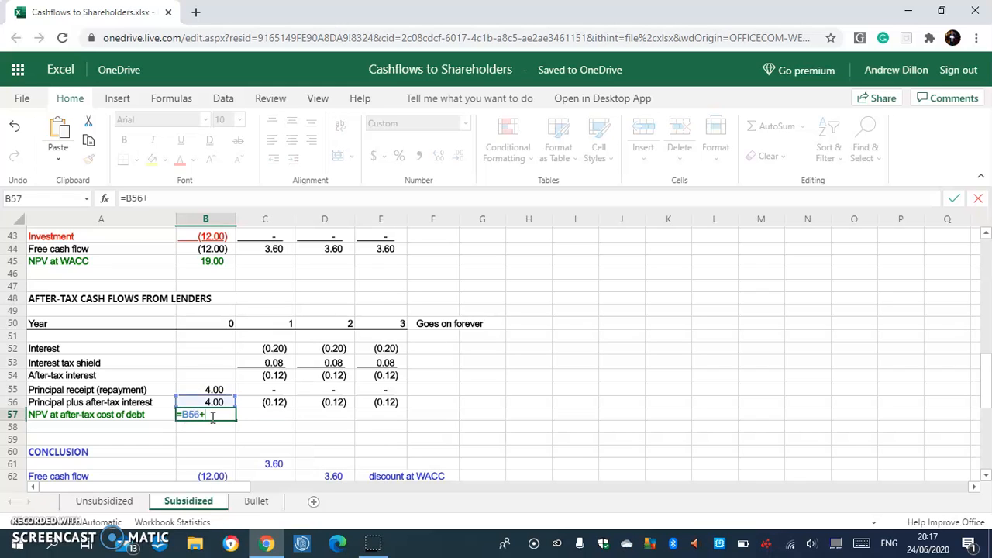
pyautogui.write('C56')
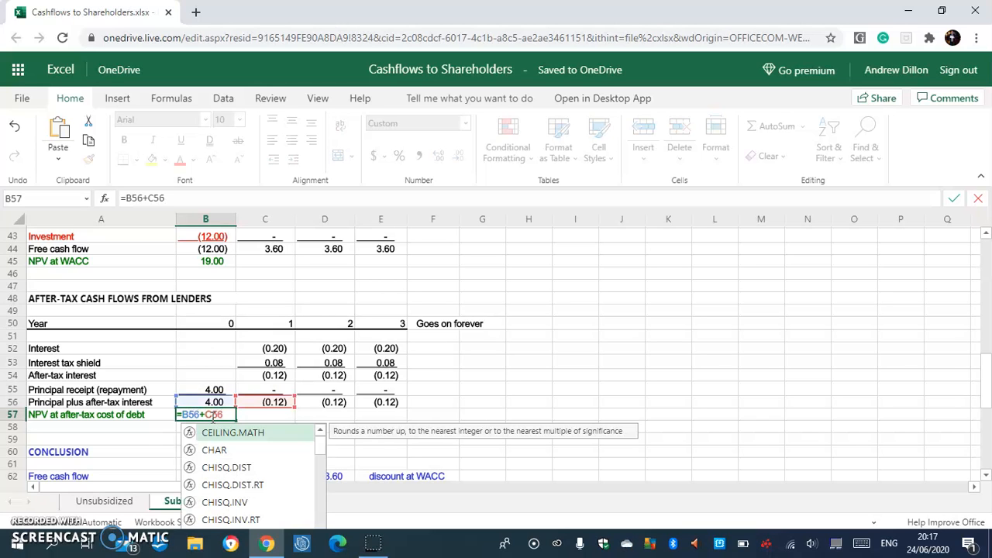
pyautogui.write('/B5')
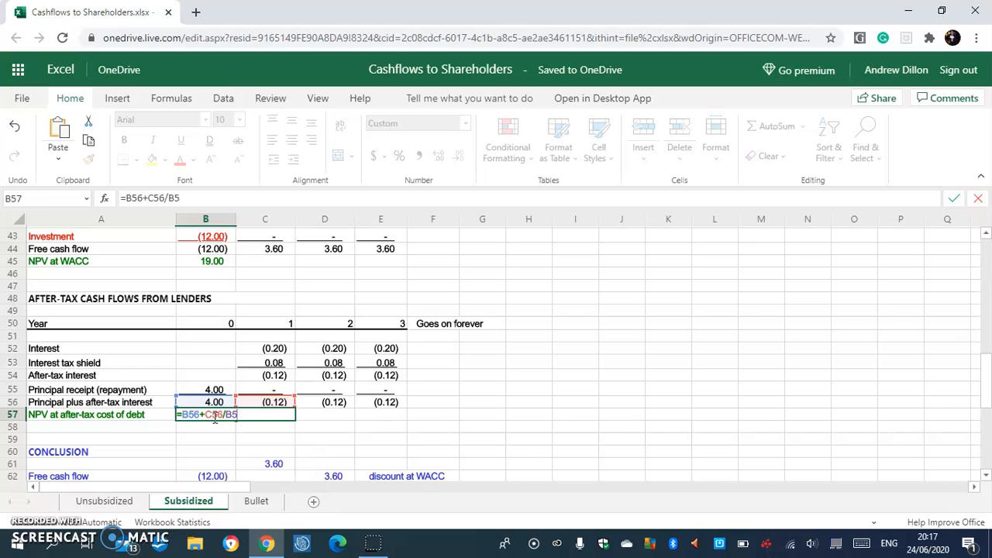
pyautogui.moveTo(987, 365); pyautogui.dragTo(988, 268)
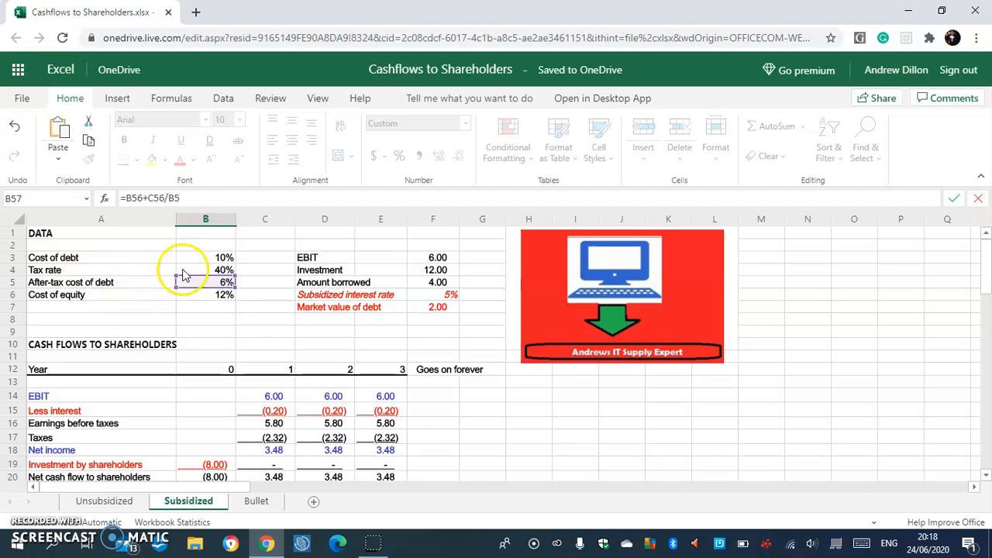
pyautogui.moveTo(980, 310); pyautogui.dragTo(987, 390)
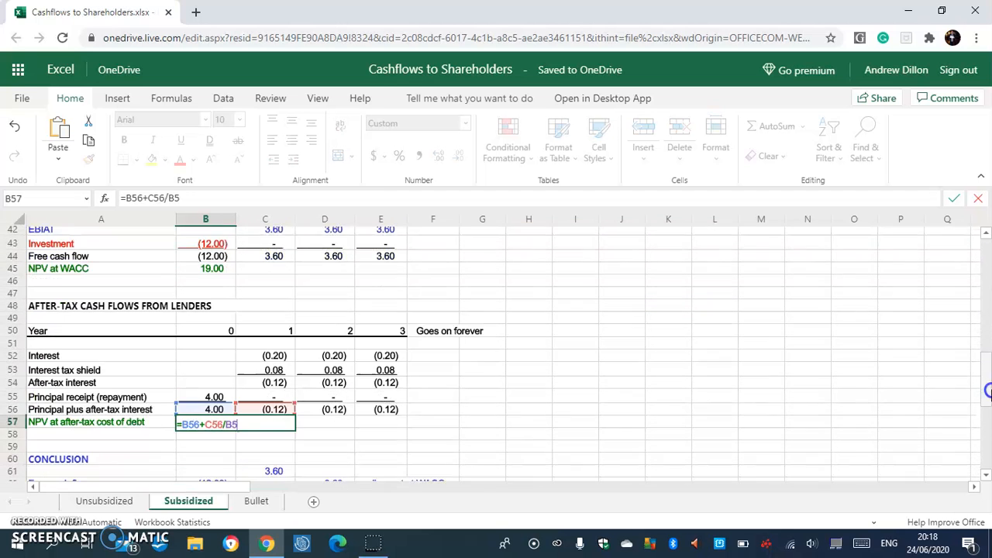
pyautogui.press('Return')
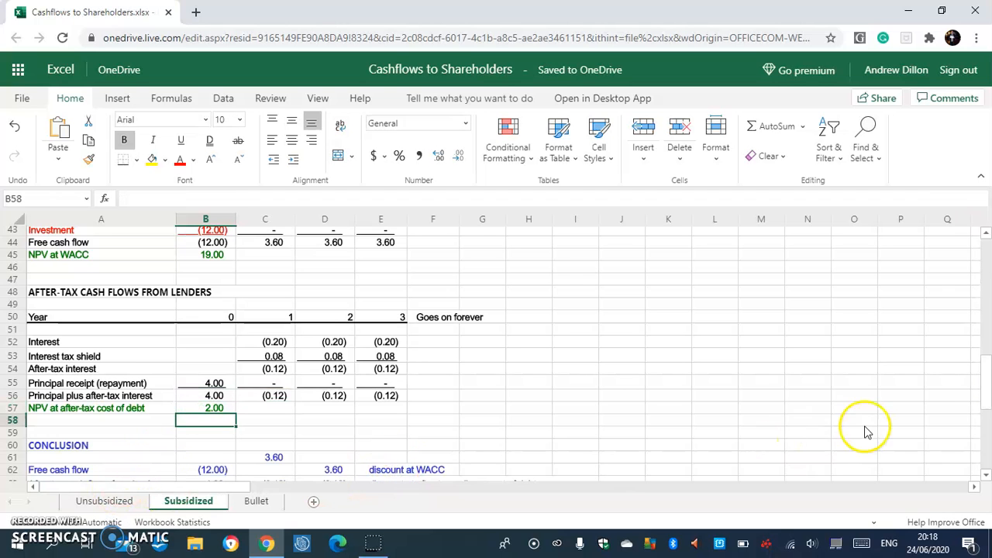
pyautogui.moveTo(988, 381); pyautogui.dragTo(988, 401)
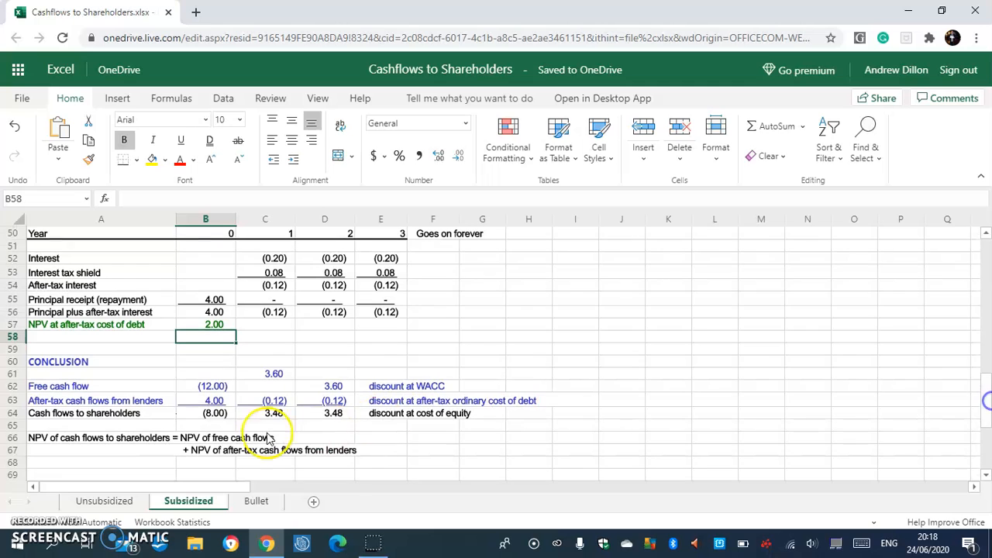